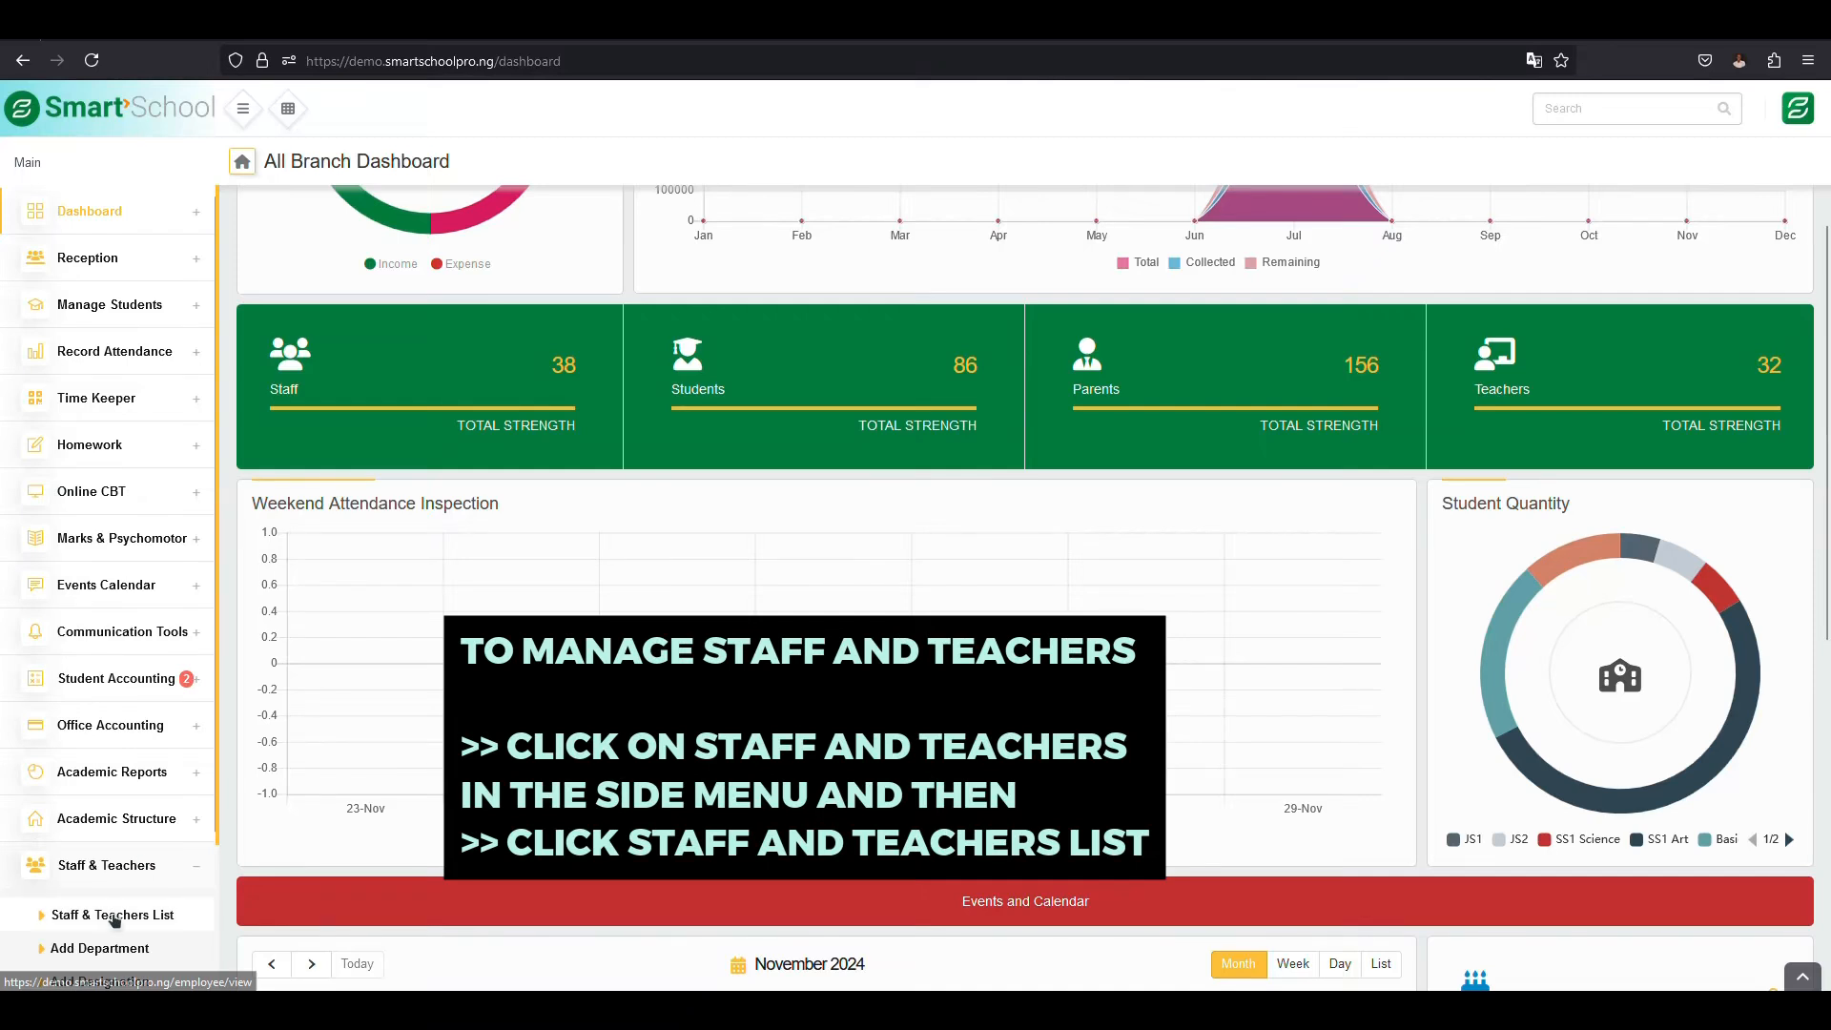
- Open the staff and teachers list and switch from the Admin employees to the Teacher employees
scroll(113, 870, "down", 2)
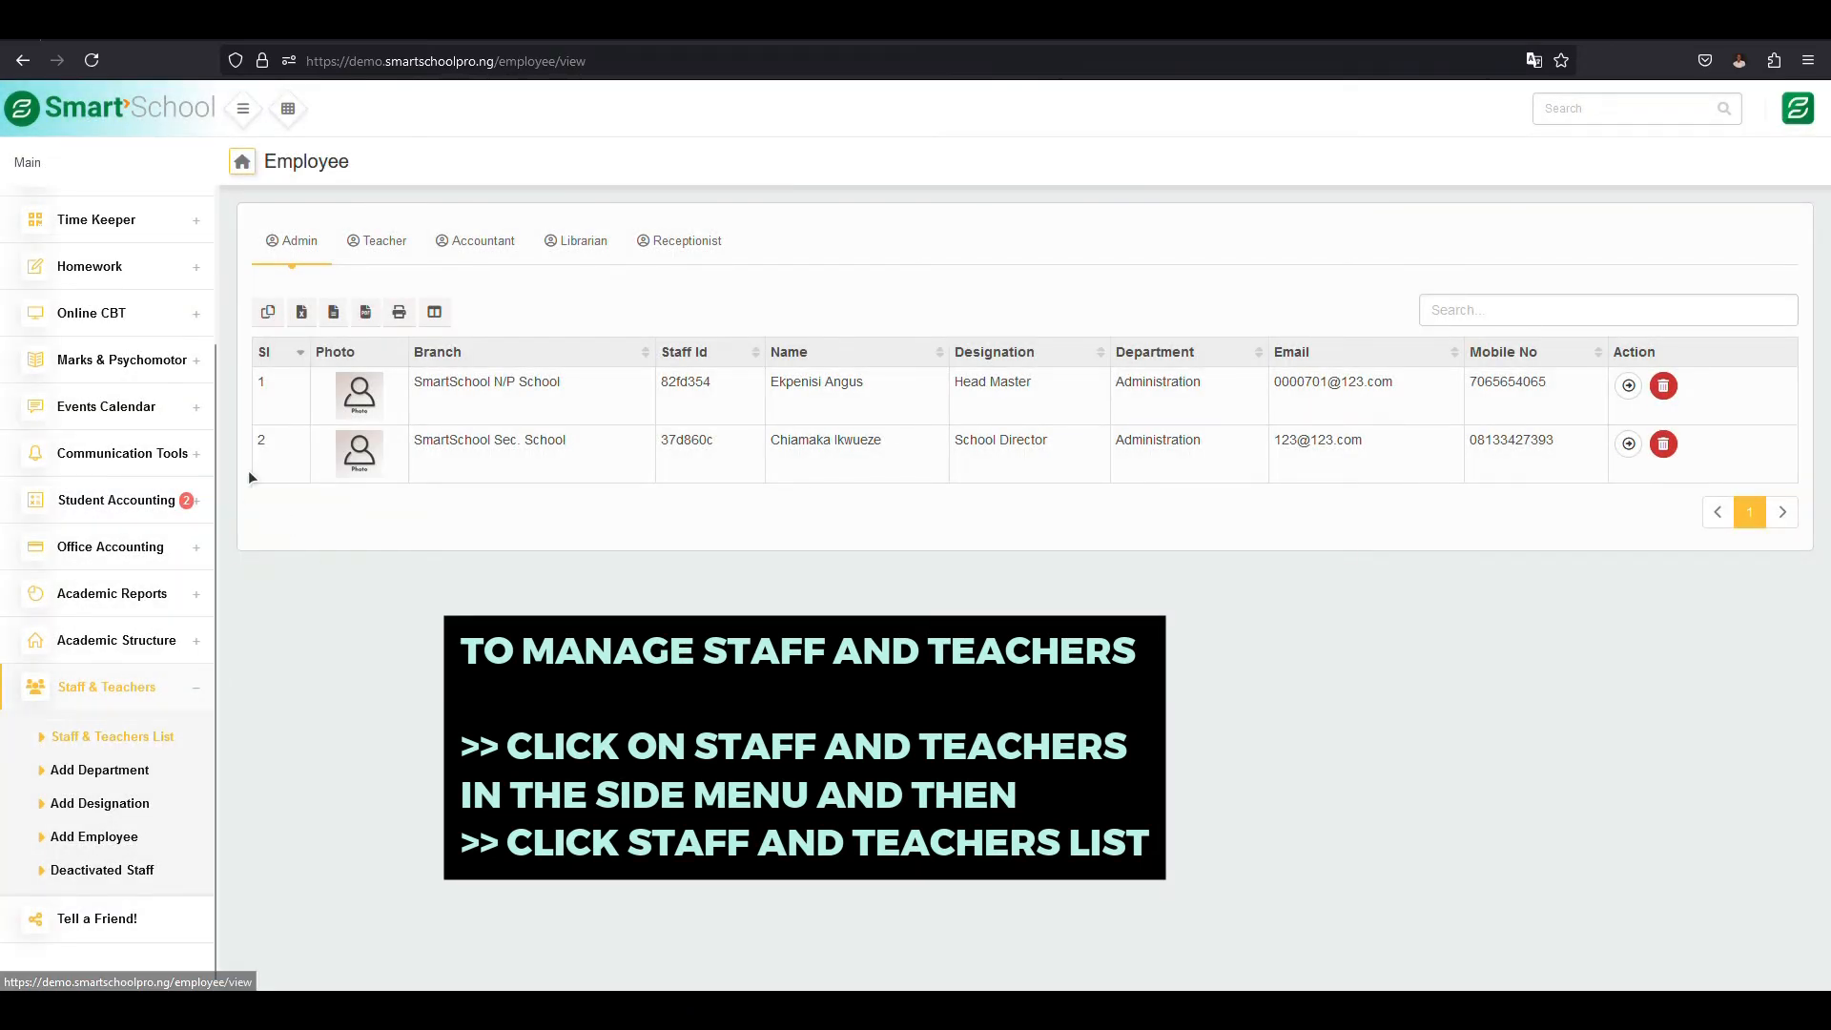
left_click(303, 238)
left_click_drag(570, 442, 464, 440)
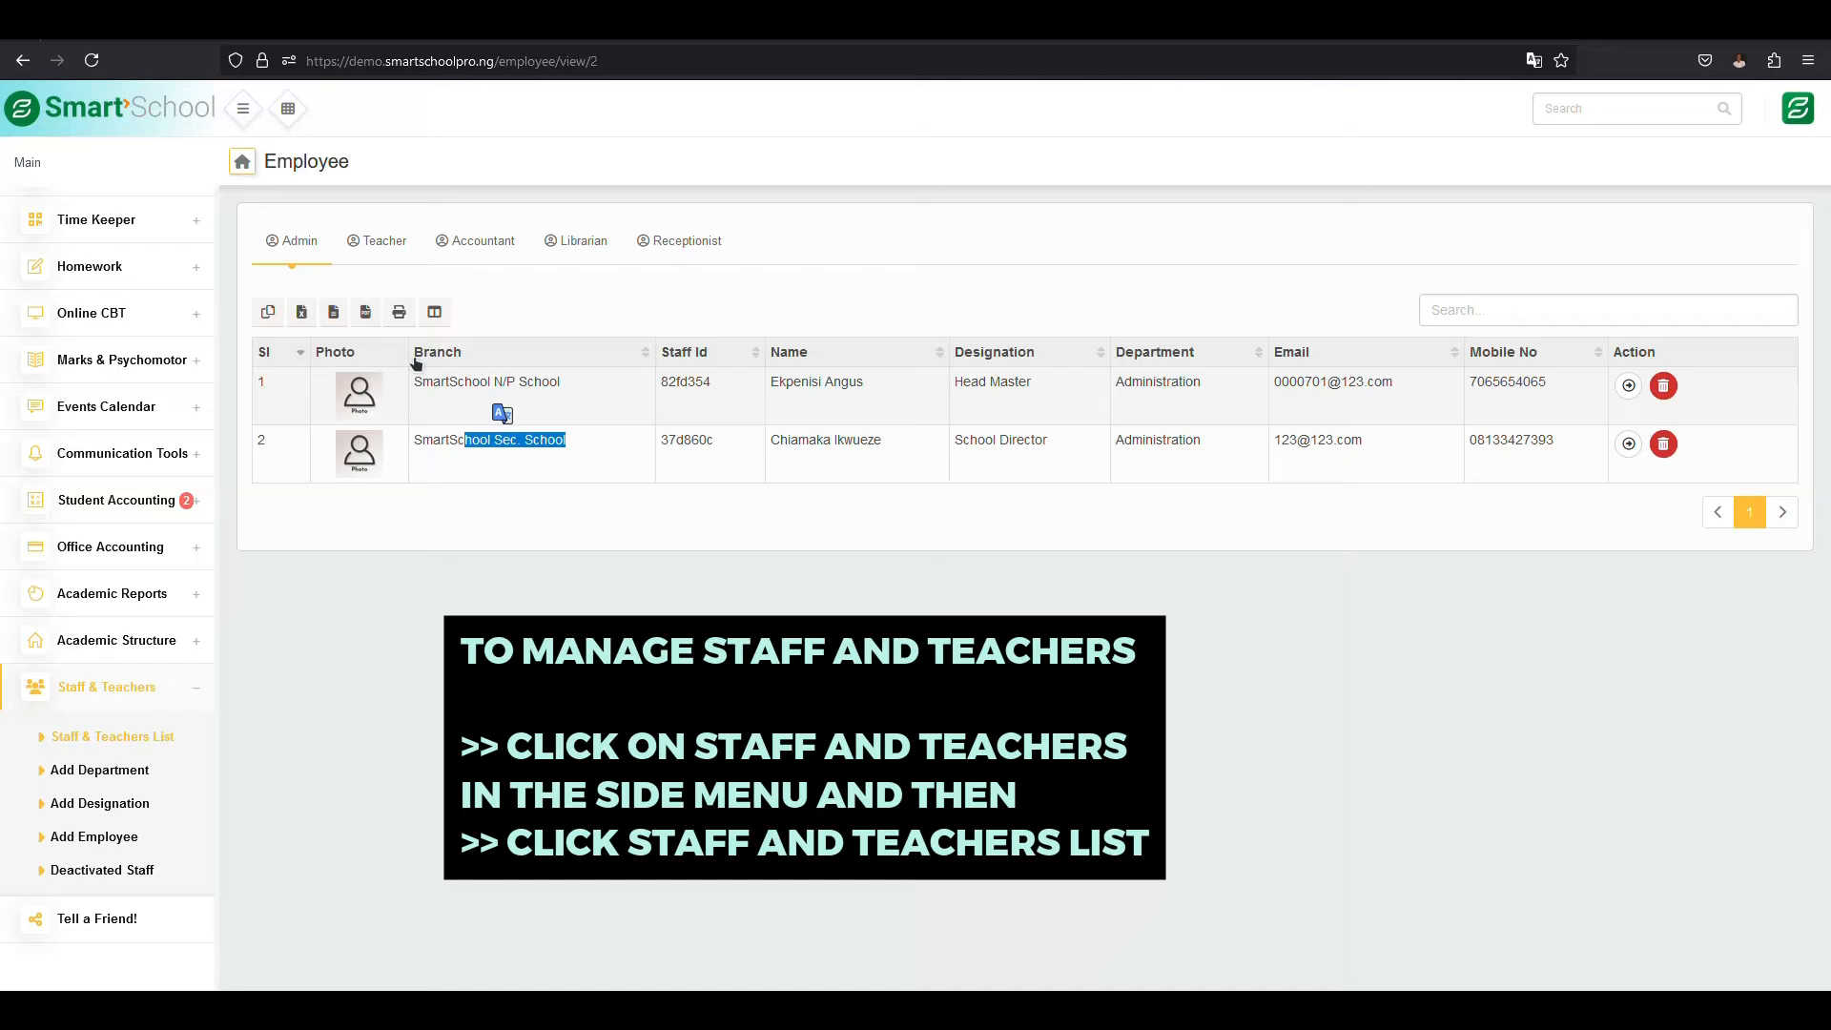
left_click(371, 247)
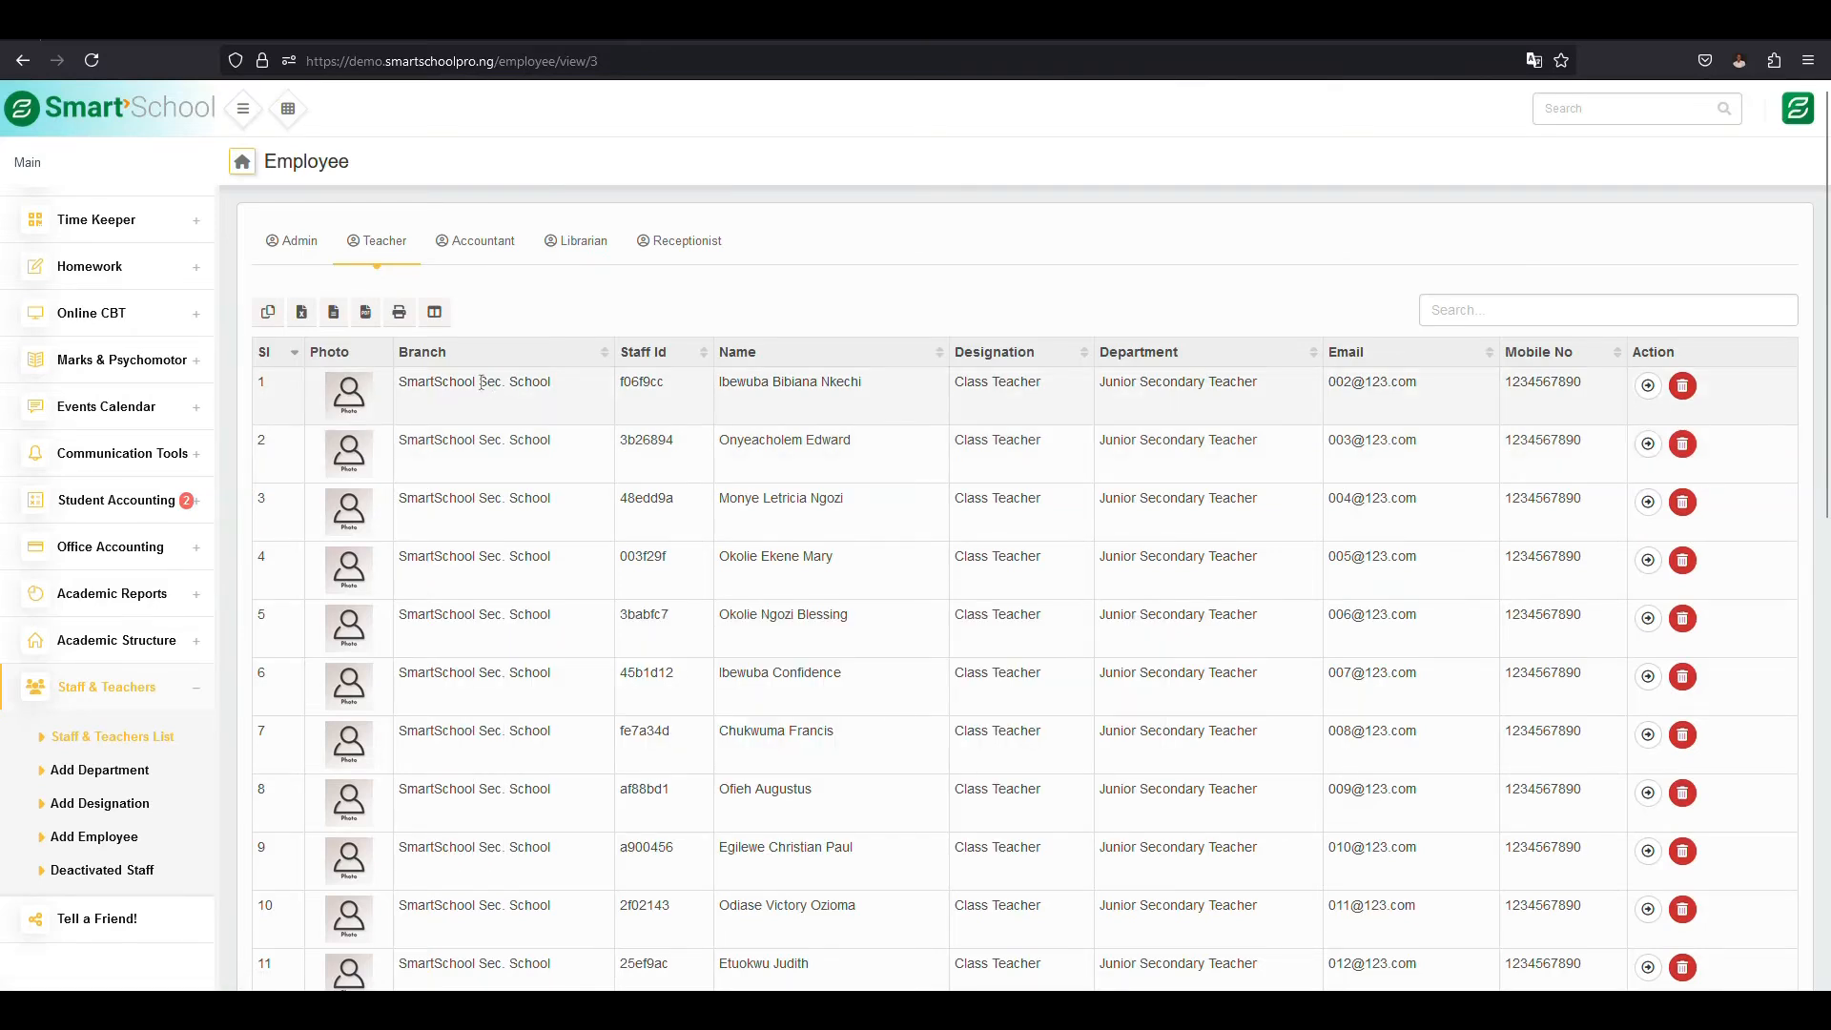
- Look through the teacher list to compare which branch each teacher belongs to, from the first rows to the last
left_click_drag(482, 381, 398, 383)
scroll(561, 622, "down", 5)
scroll(561, 622, "down", 5)
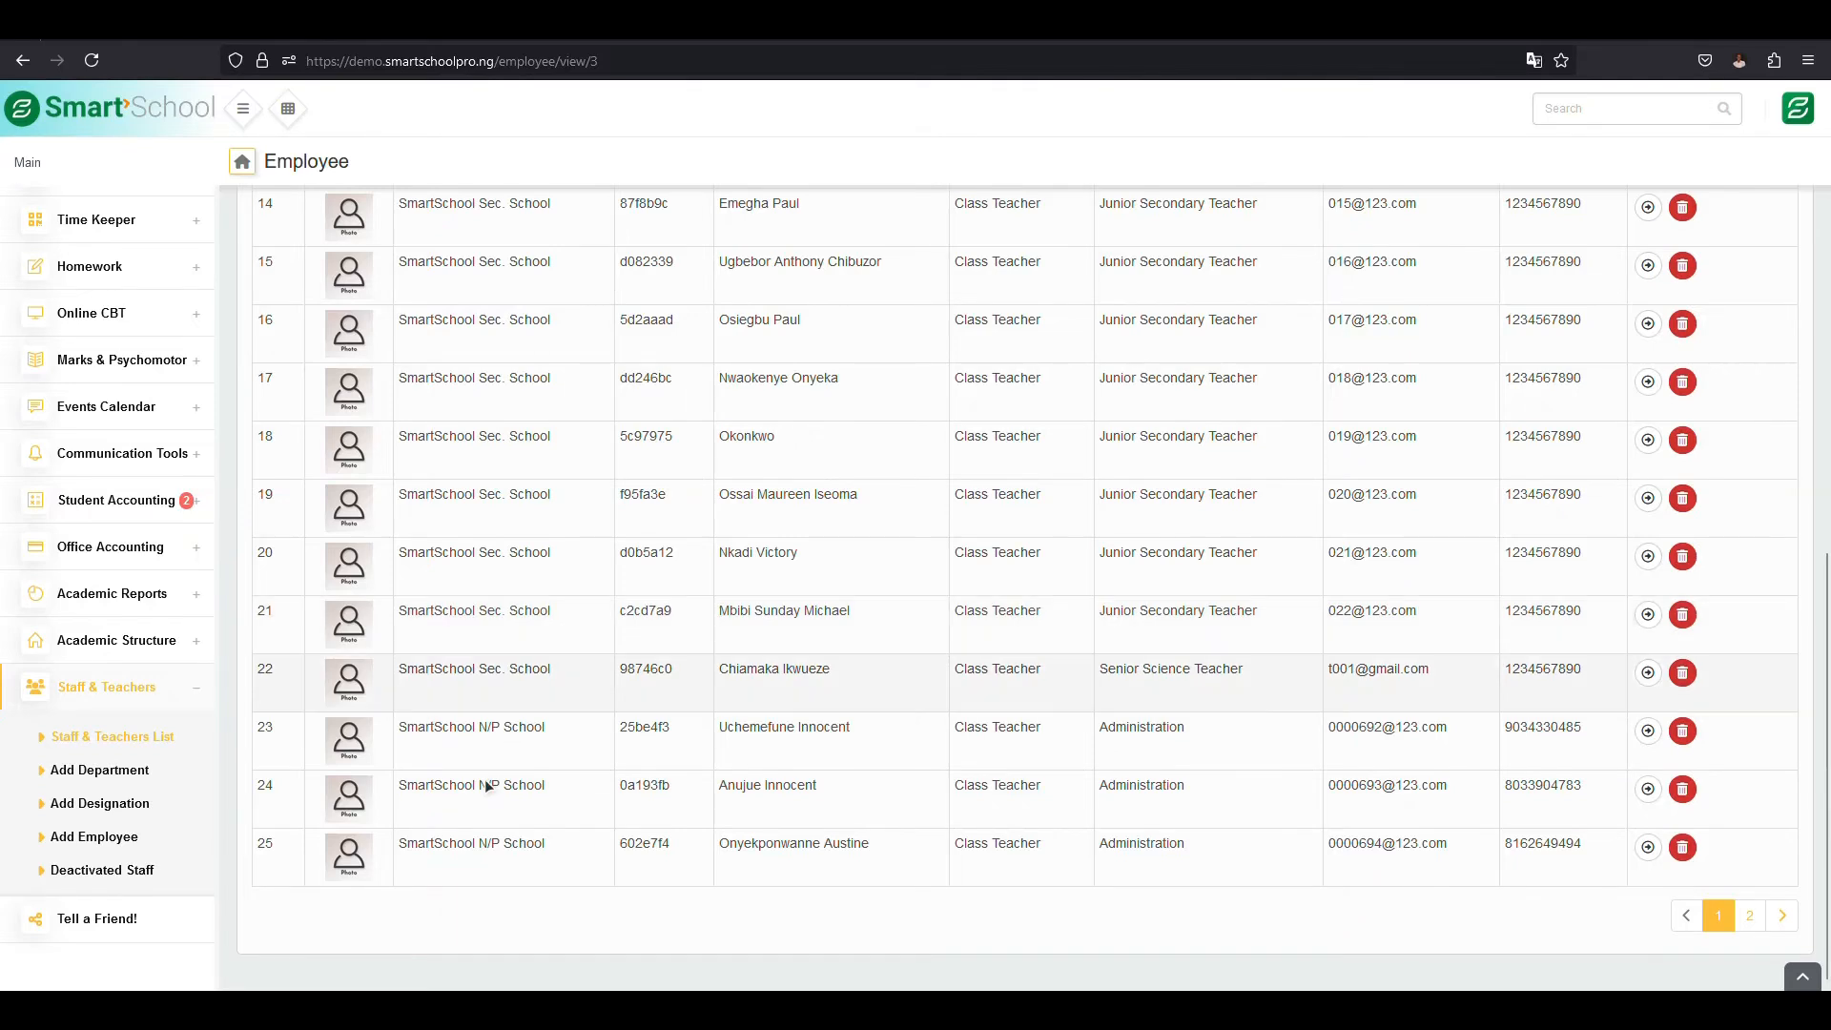
left_click_drag(430, 729, 550, 732)
left_click_drag(437, 673, 520, 676)
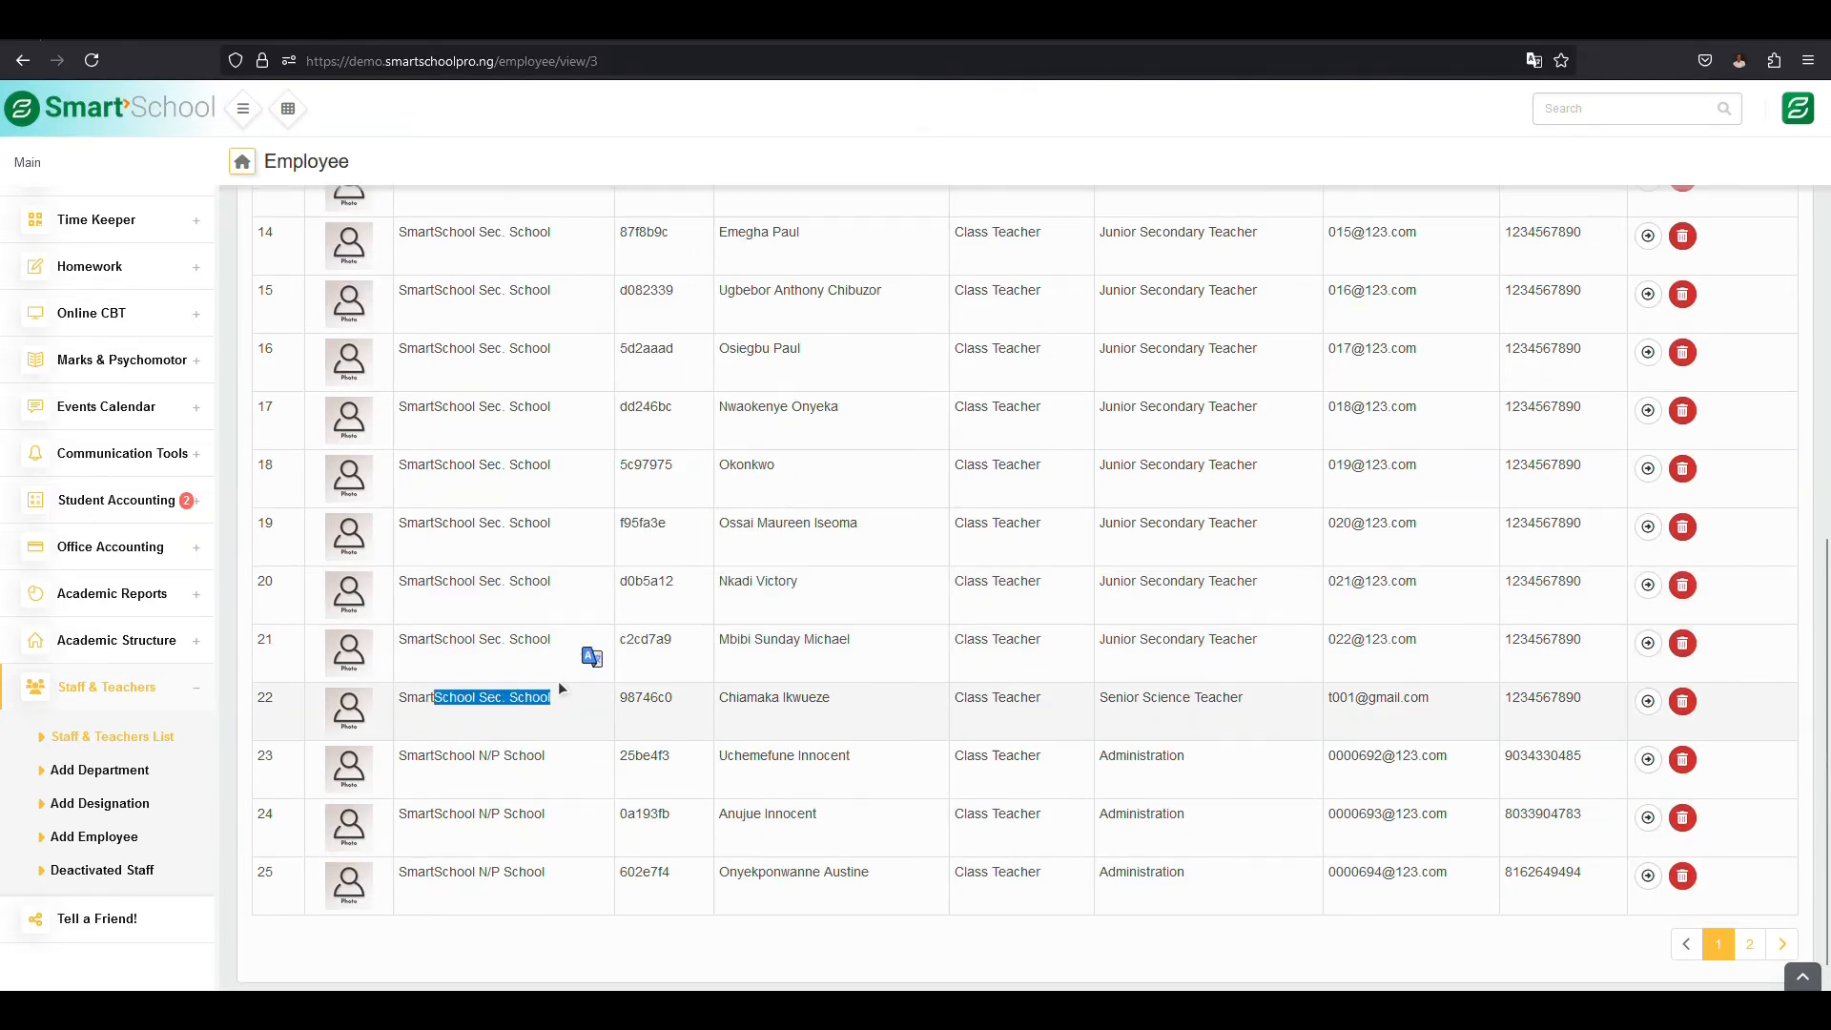
scroll(558, 681, "up", 5)
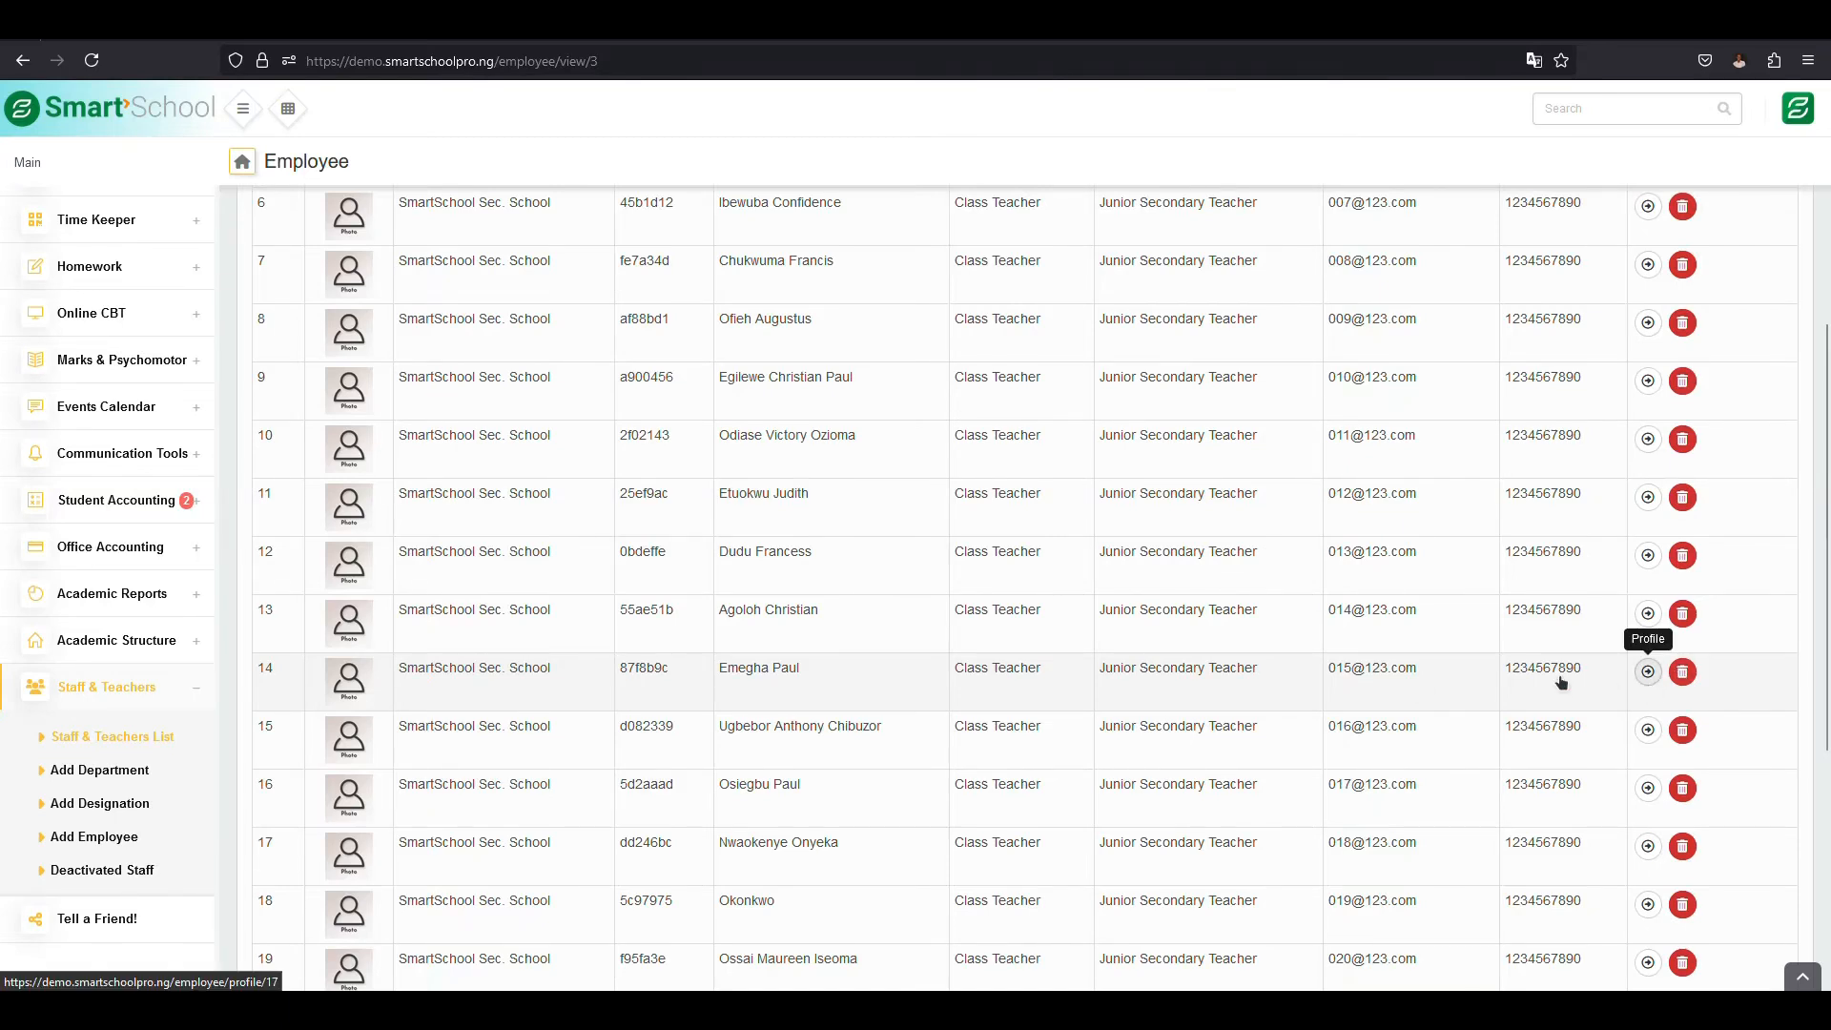
scroll(1009, 658, "up", 1)
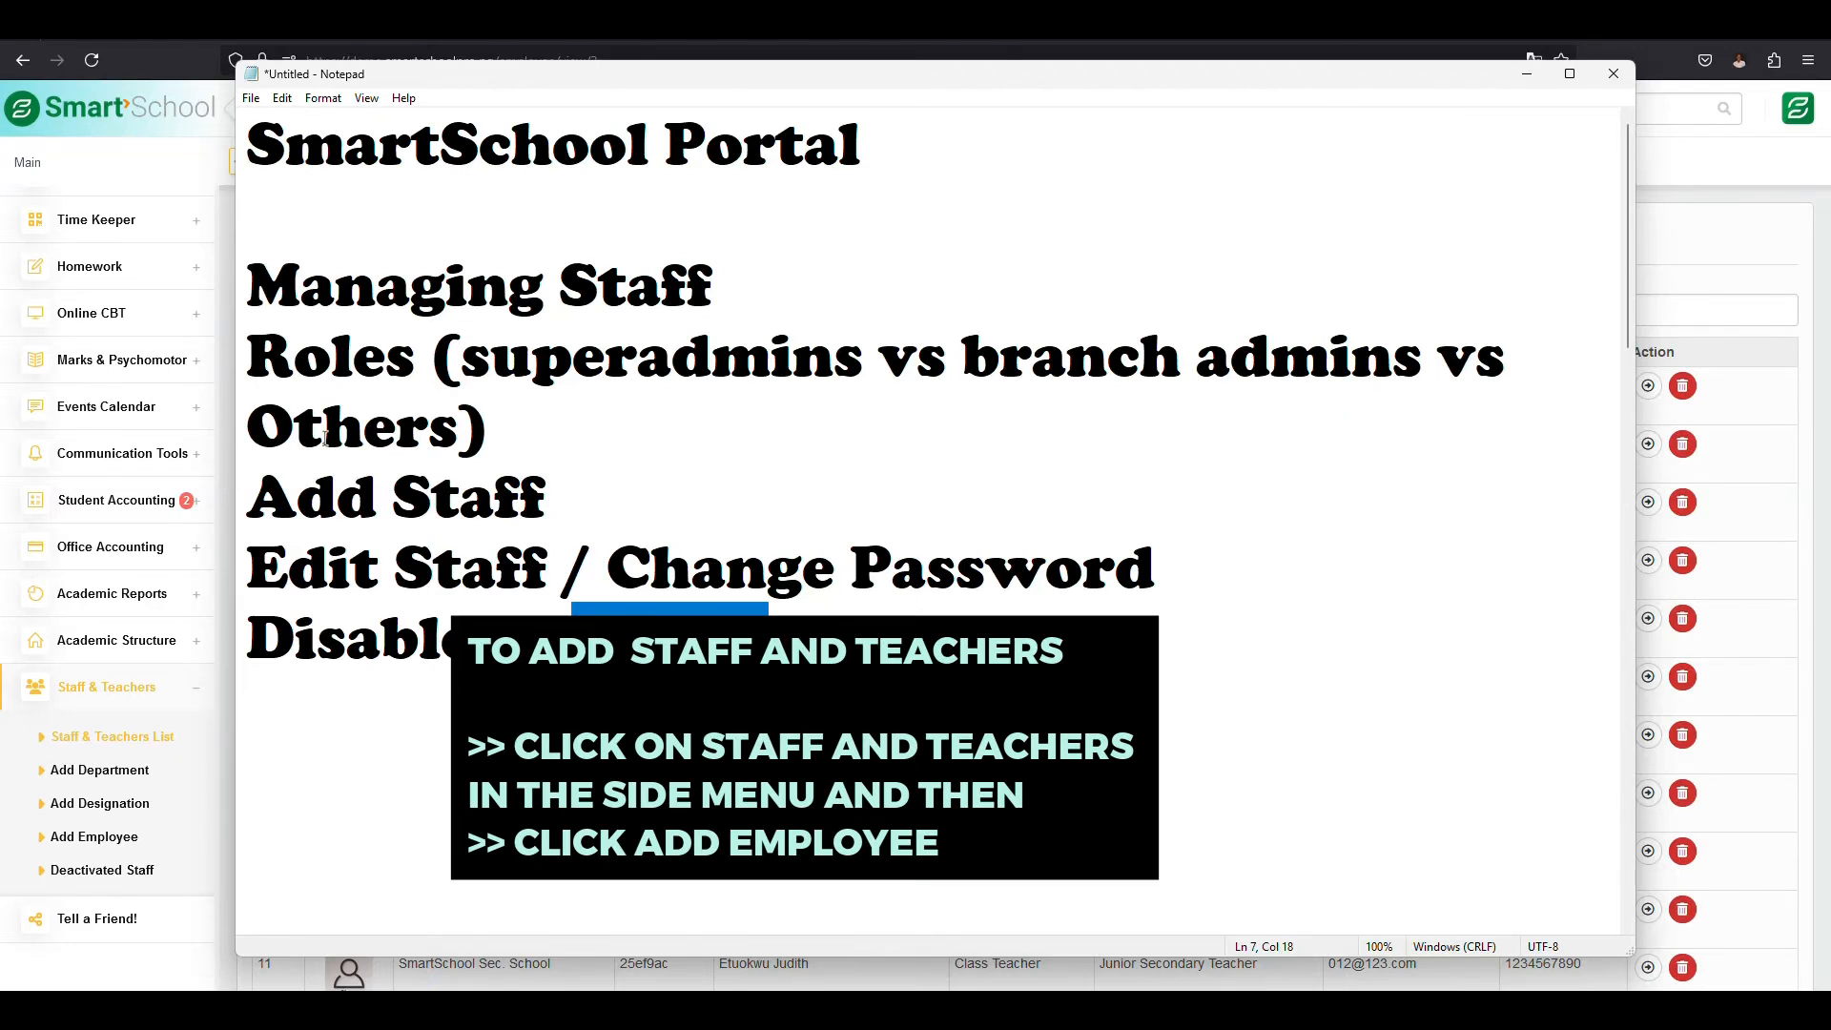
- Open the Add Employee form and choose SmartSchool N/P School as the branch and Admin as the role
left_click_drag(296, 497, 449, 498)
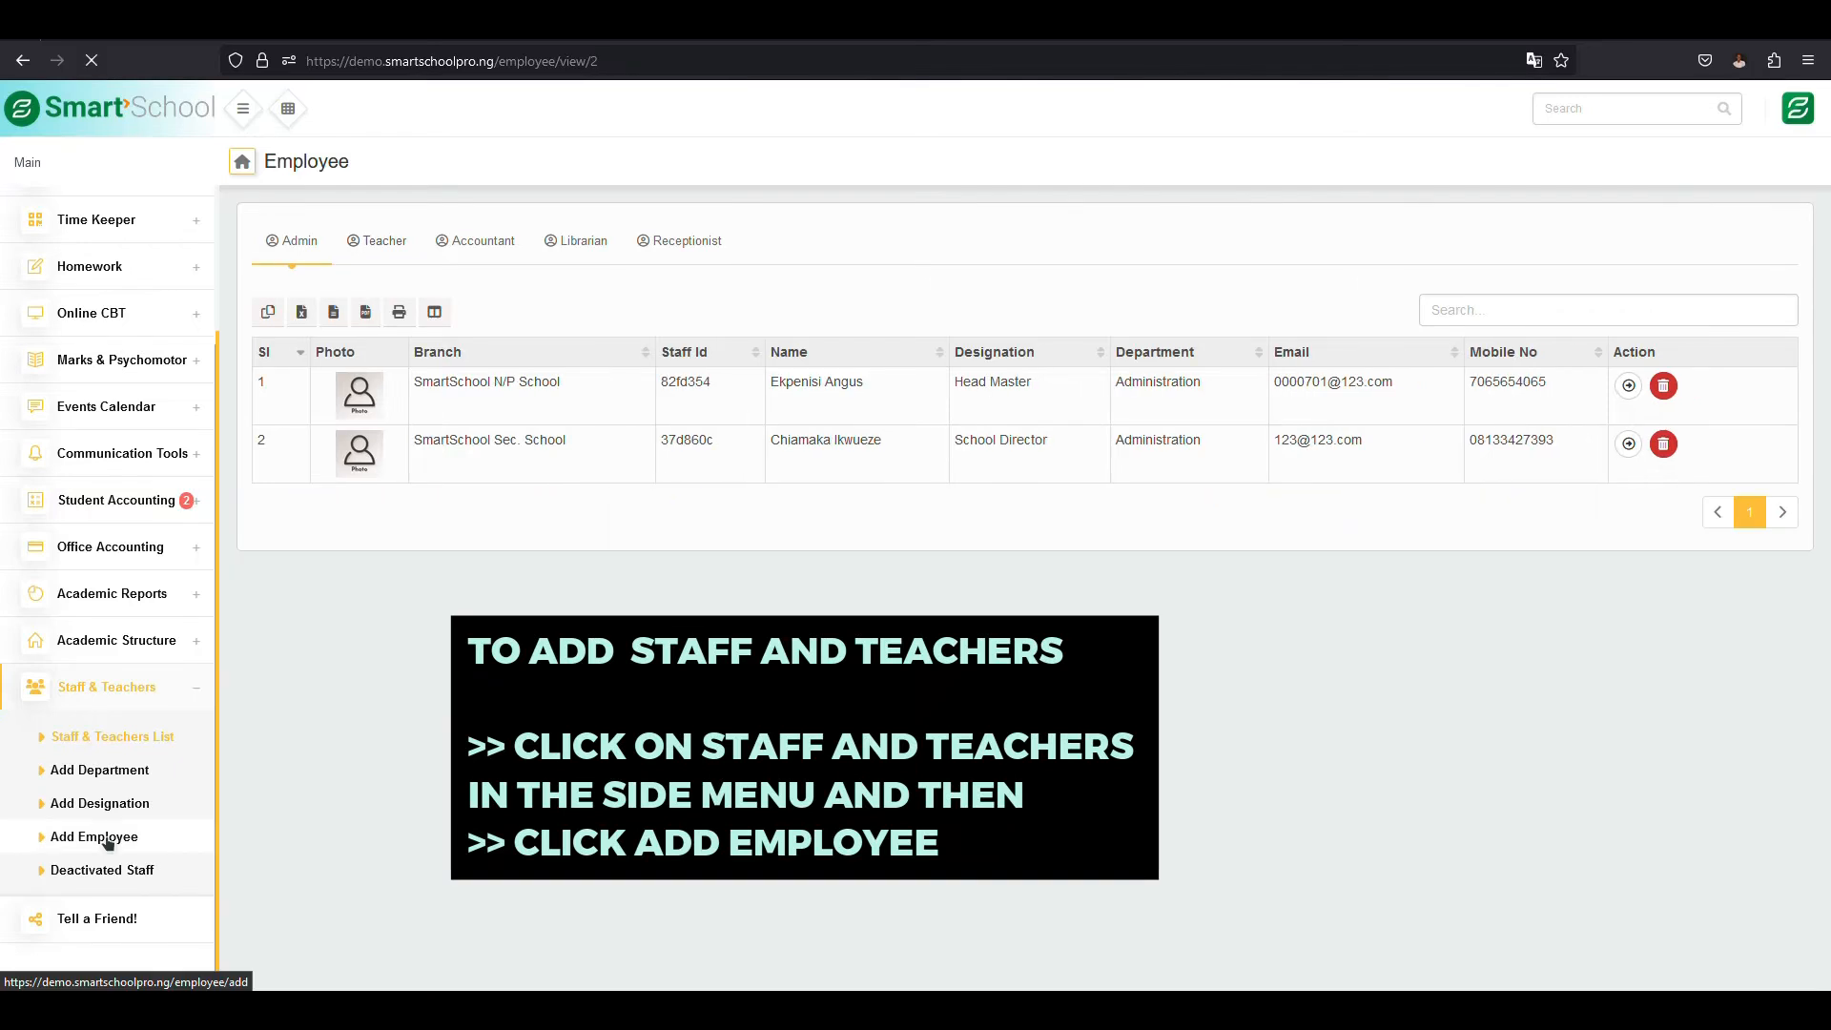
left_click(95, 836)
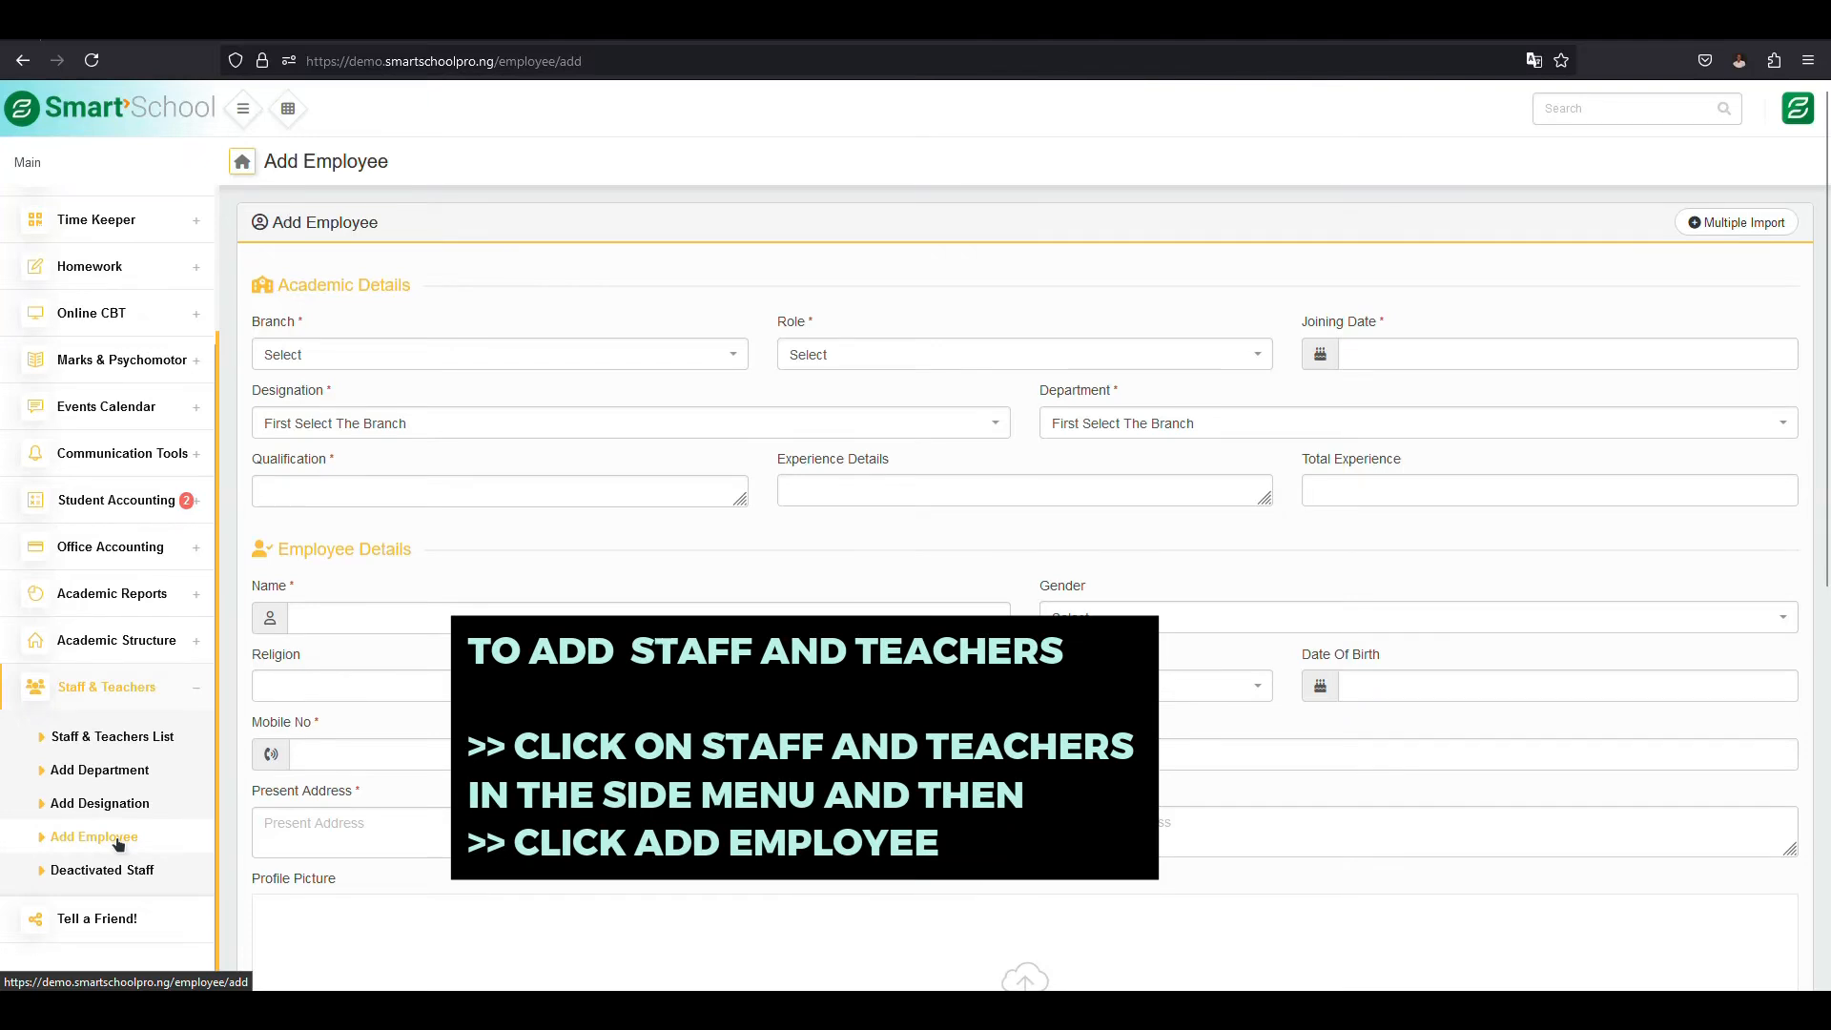
left_click(416, 348)
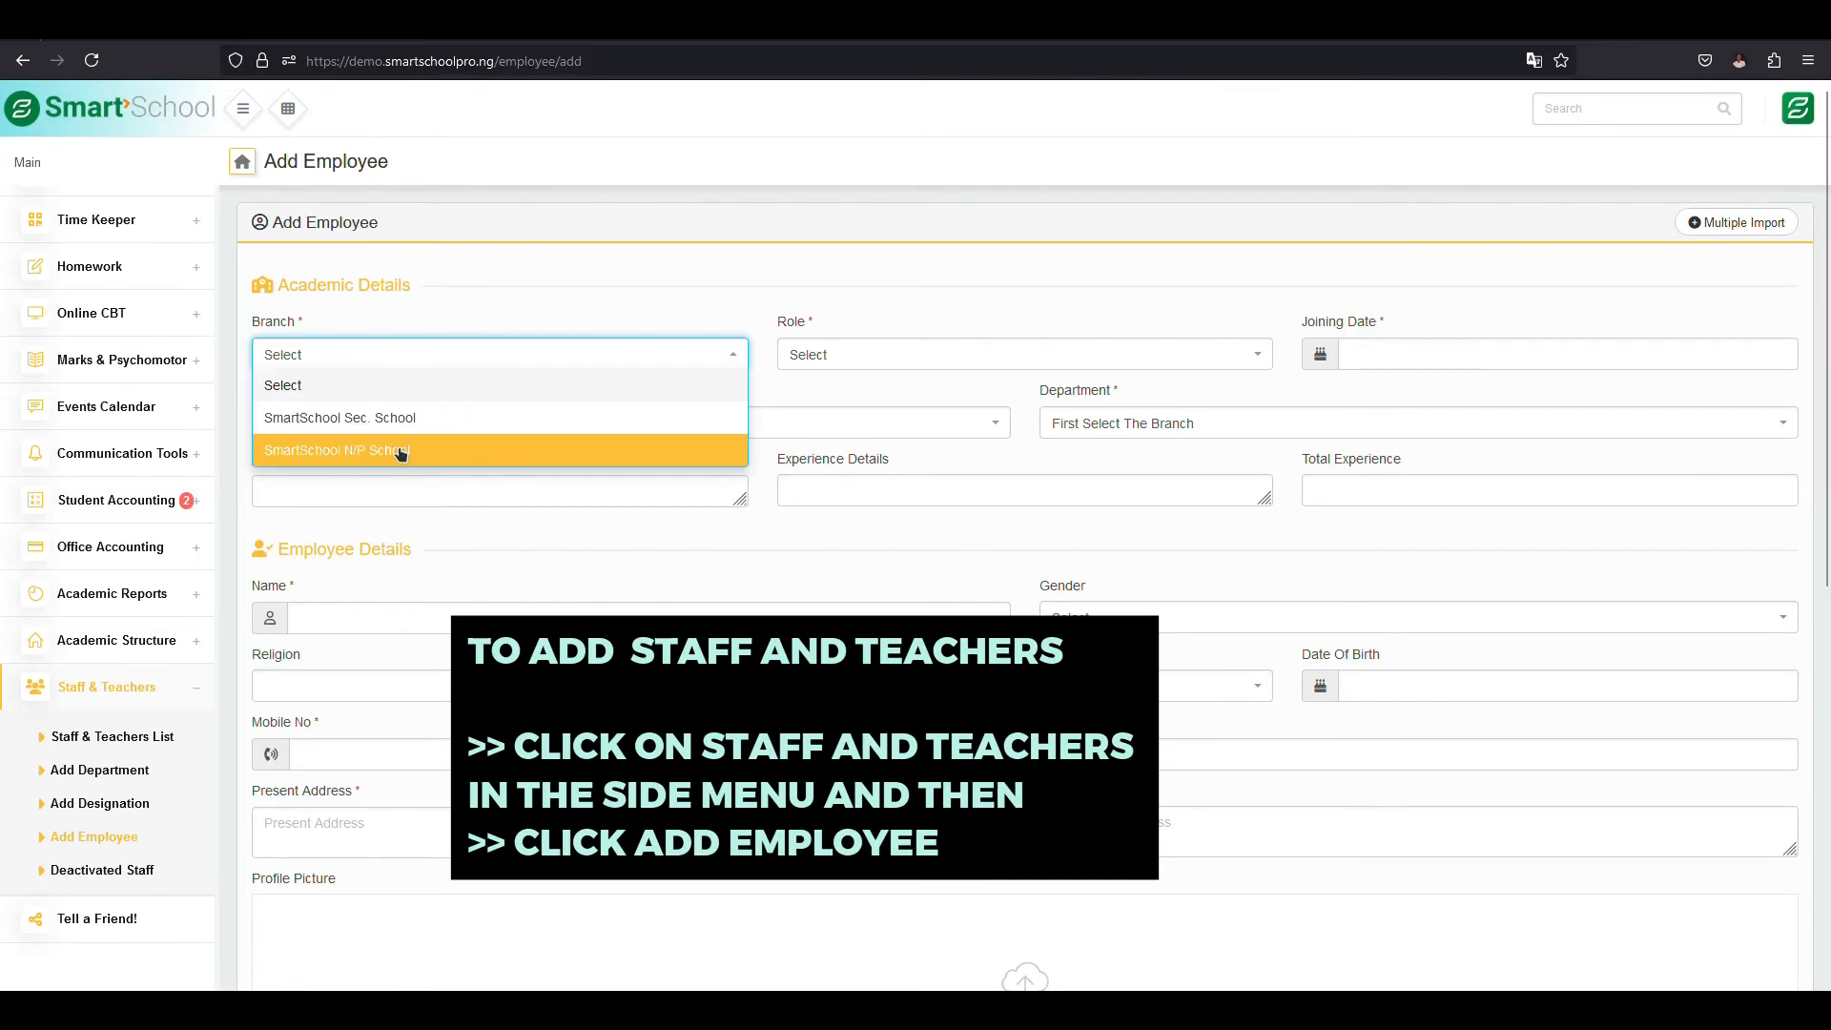
left_click(428, 453)
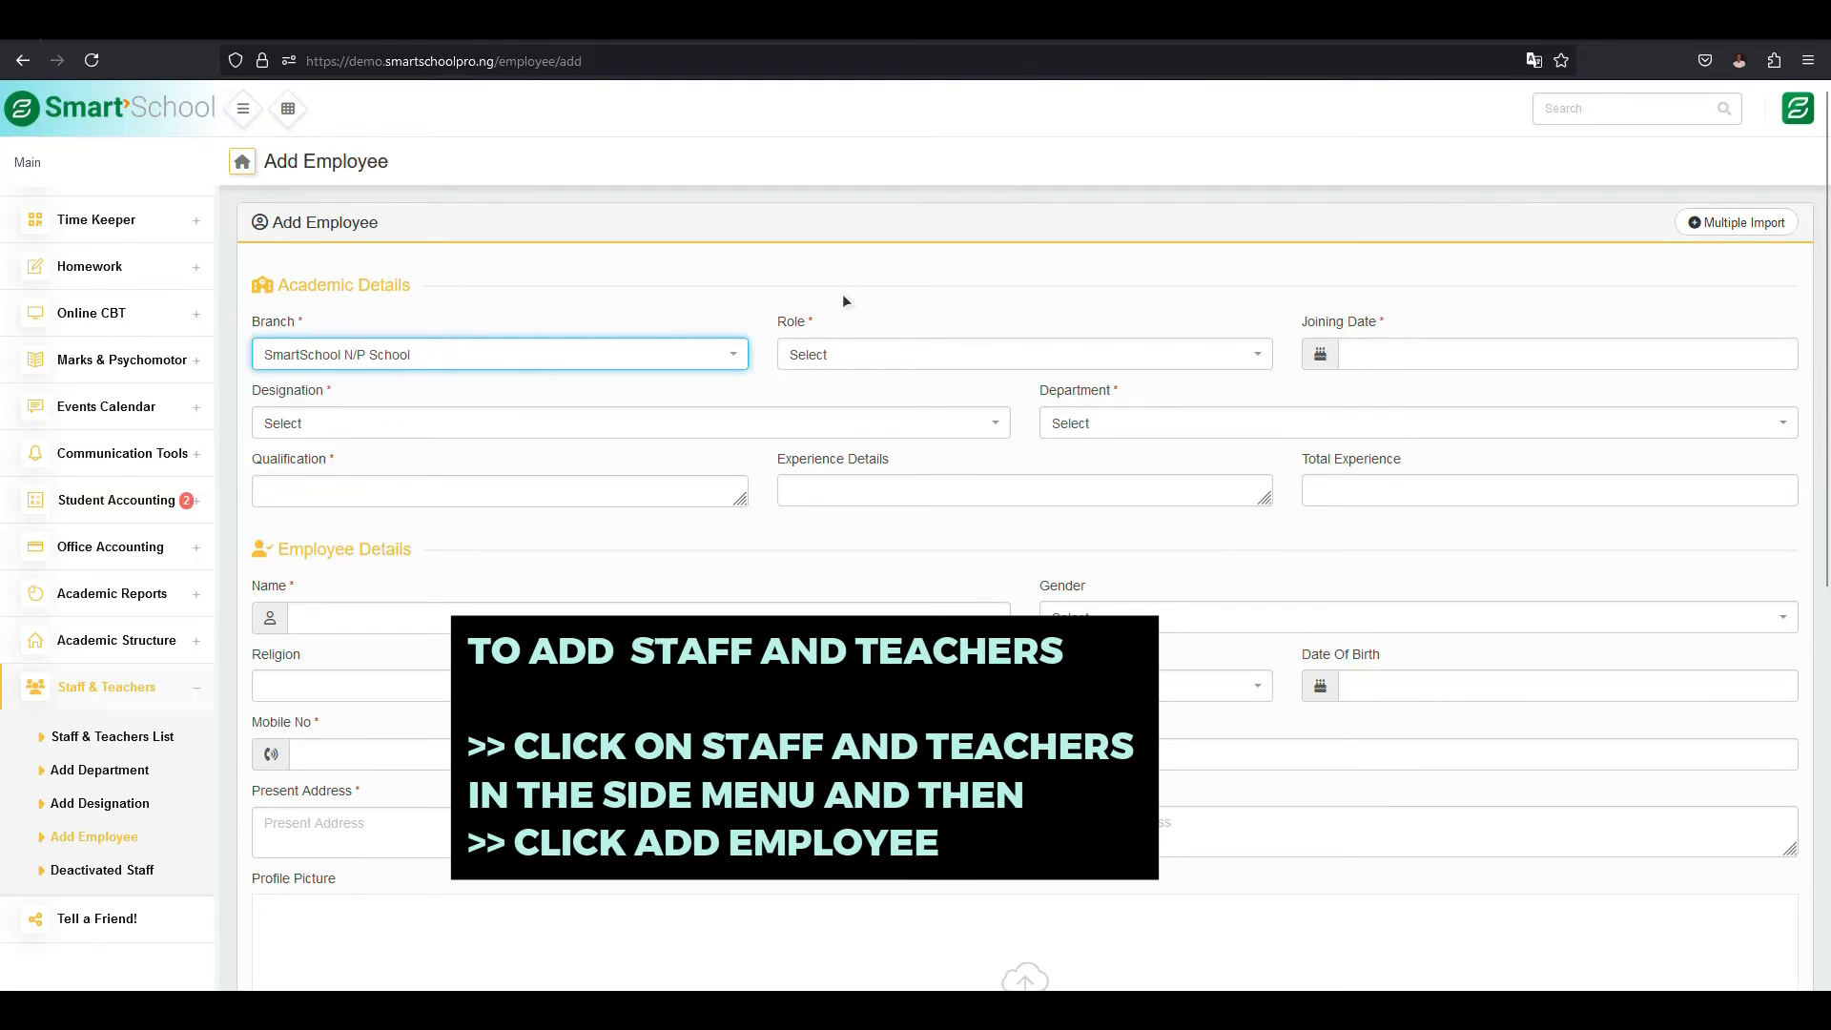
left_click(852, 355)
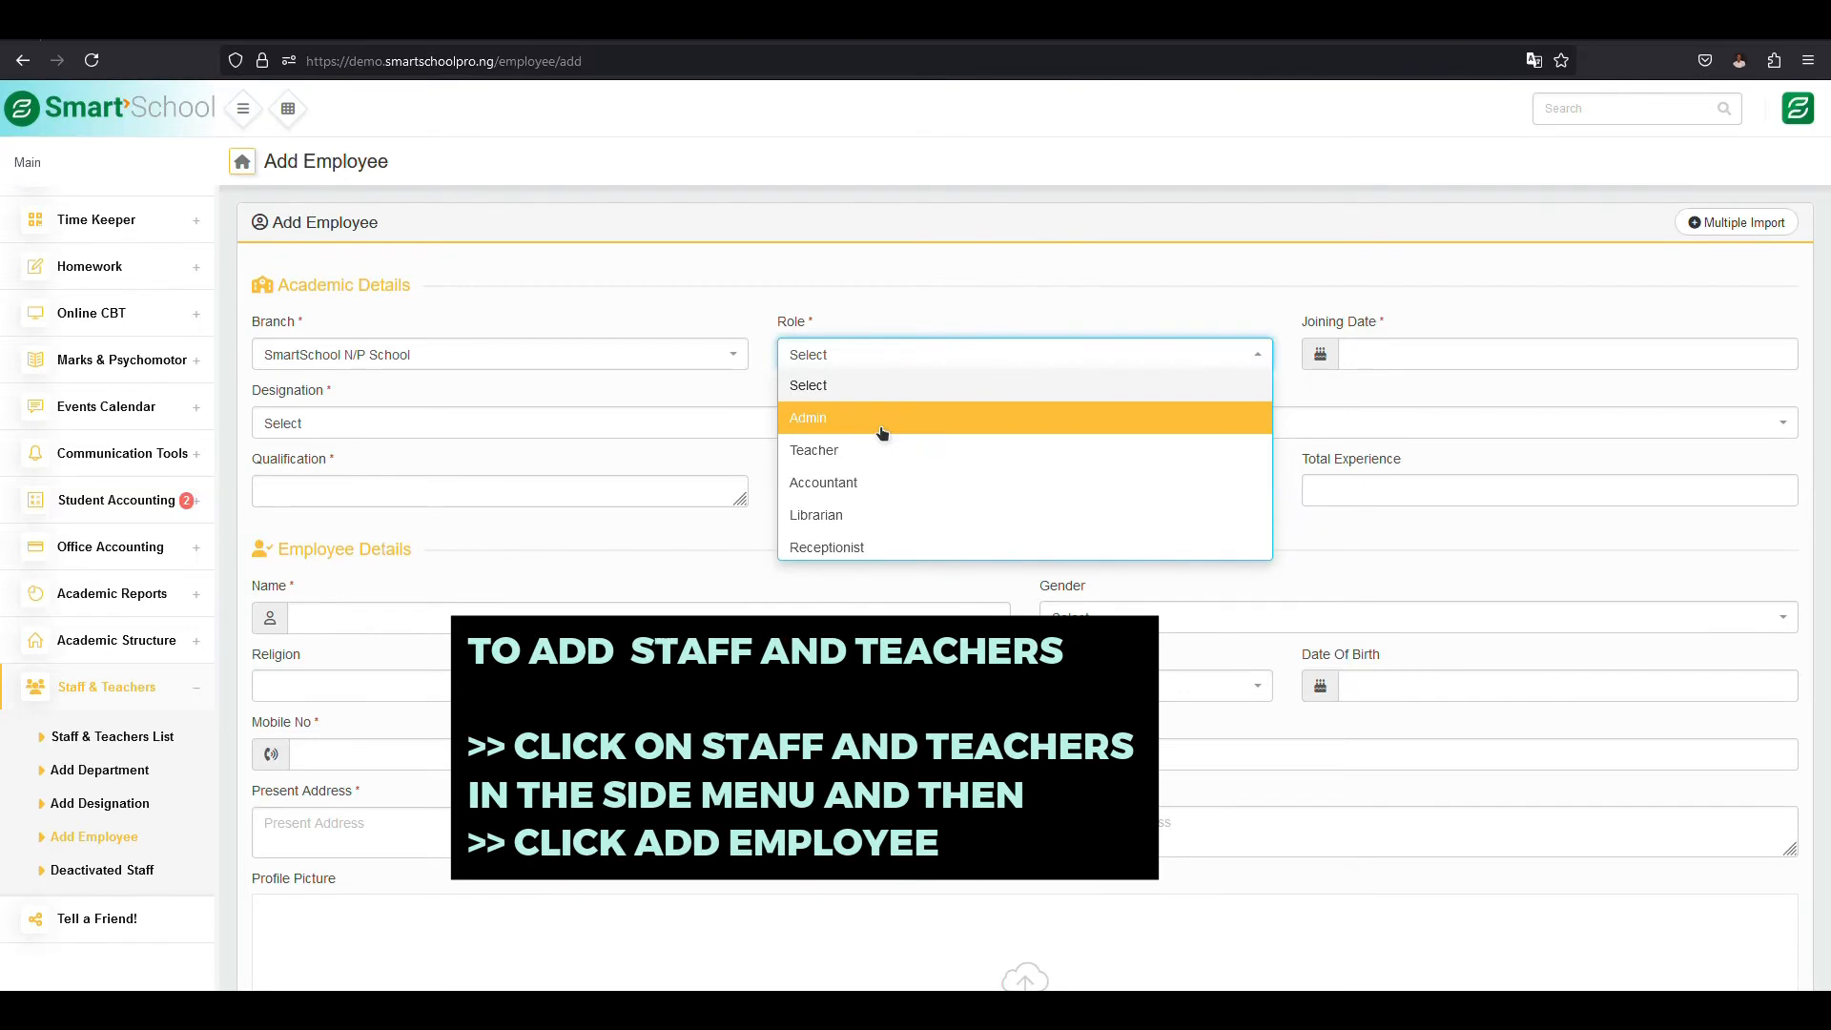
left_click(882, 420)
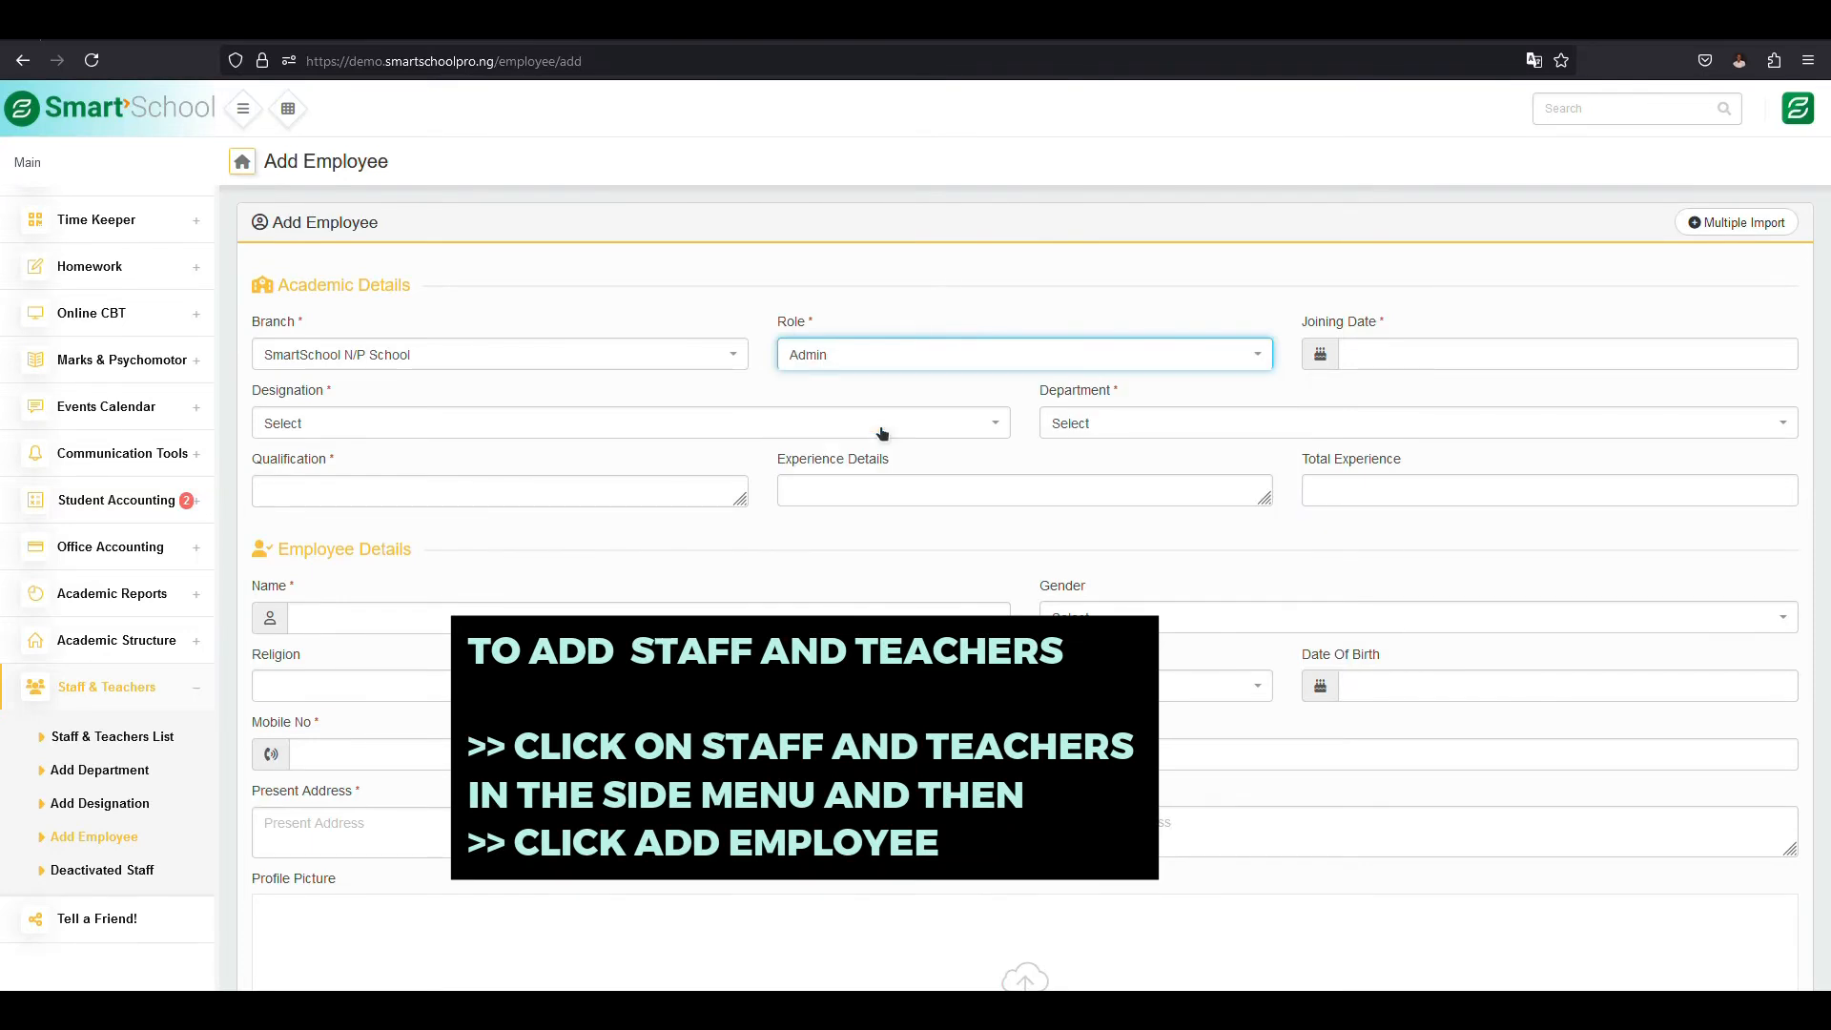
- Change the academic details to SmartSchool Sec. School, Teacher role, joining date 2024-11-29, Class Teacher designation and Junior Secondary Teacher department
left_click(848, 365)
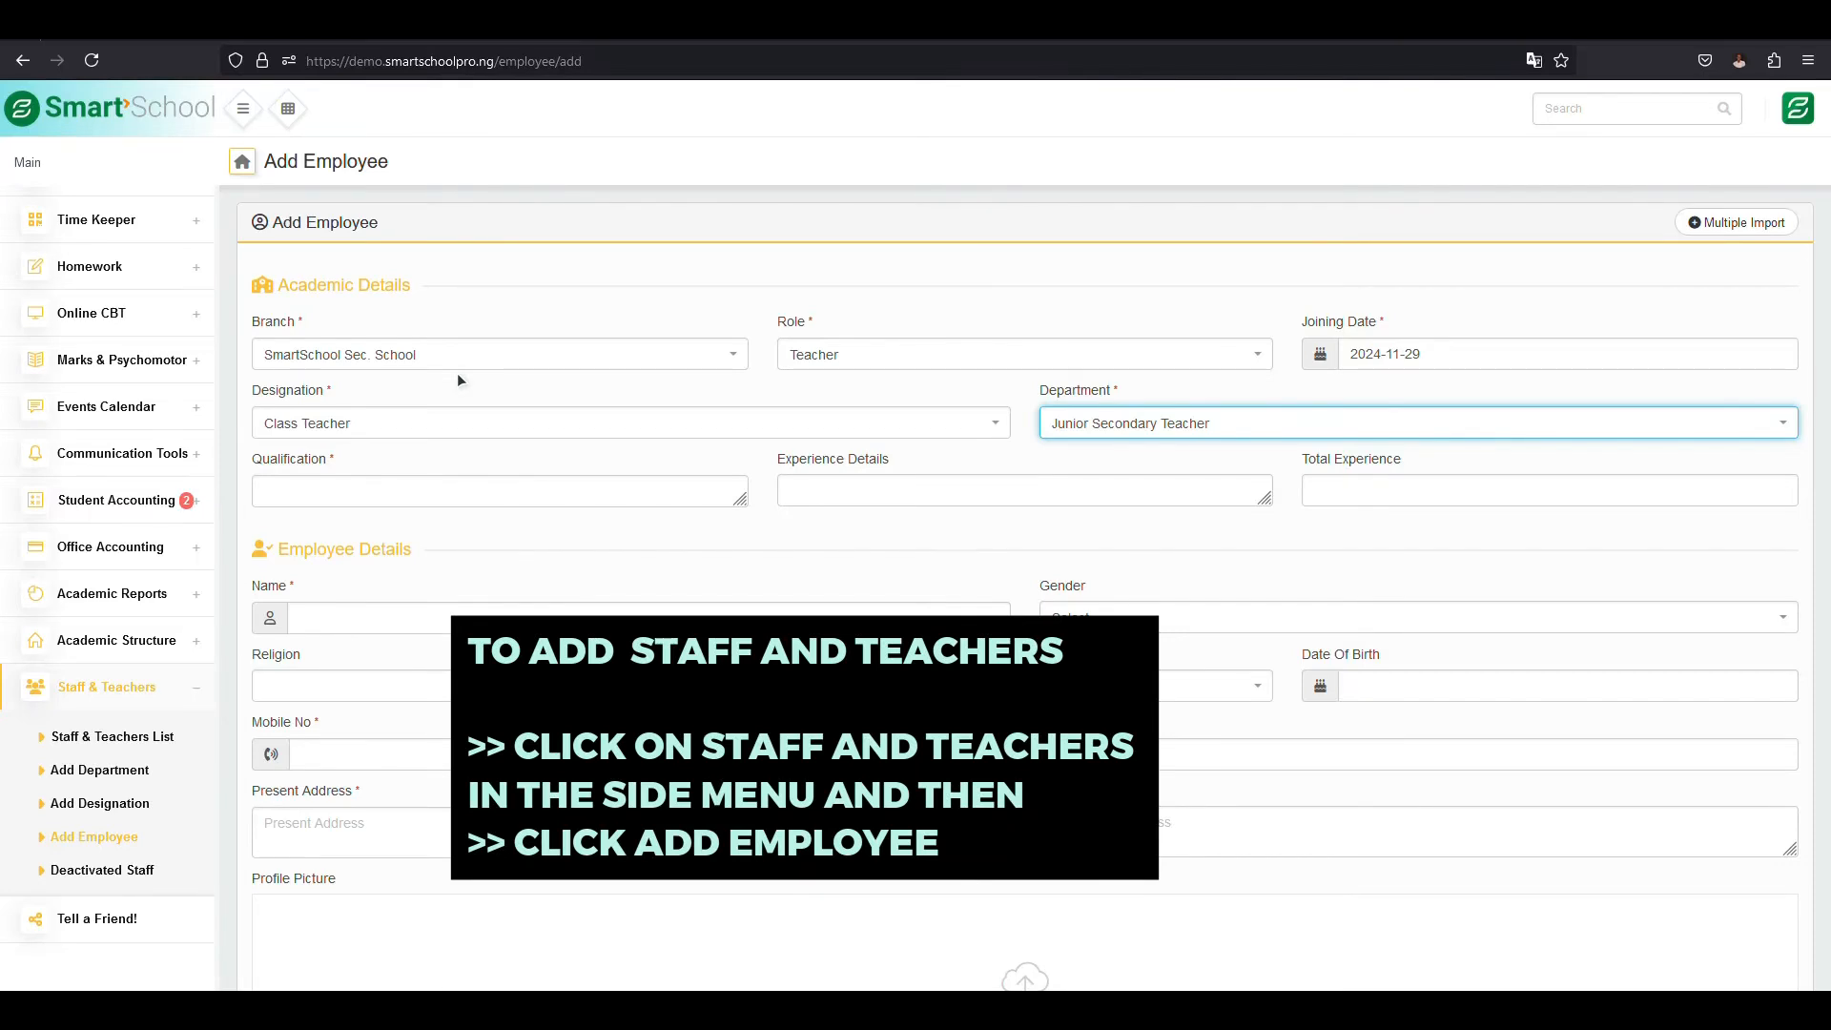
left_click(268, 391)
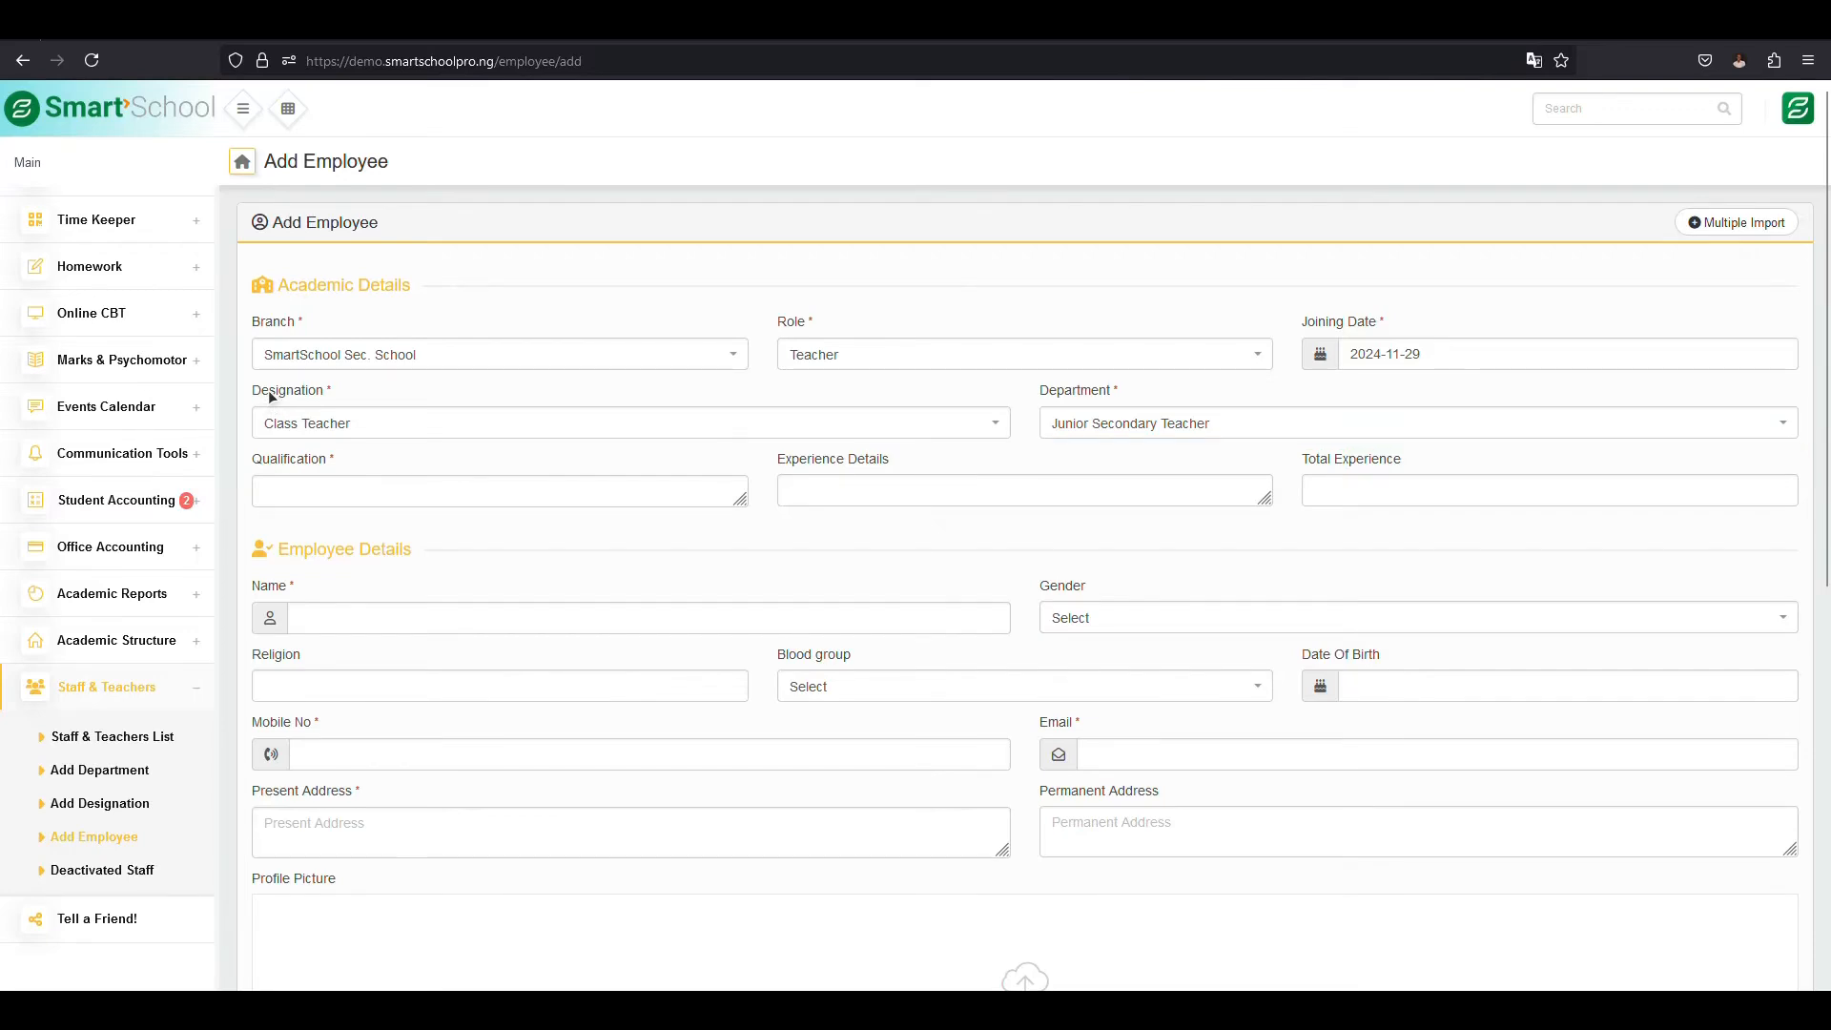
double_click(1059, 391)
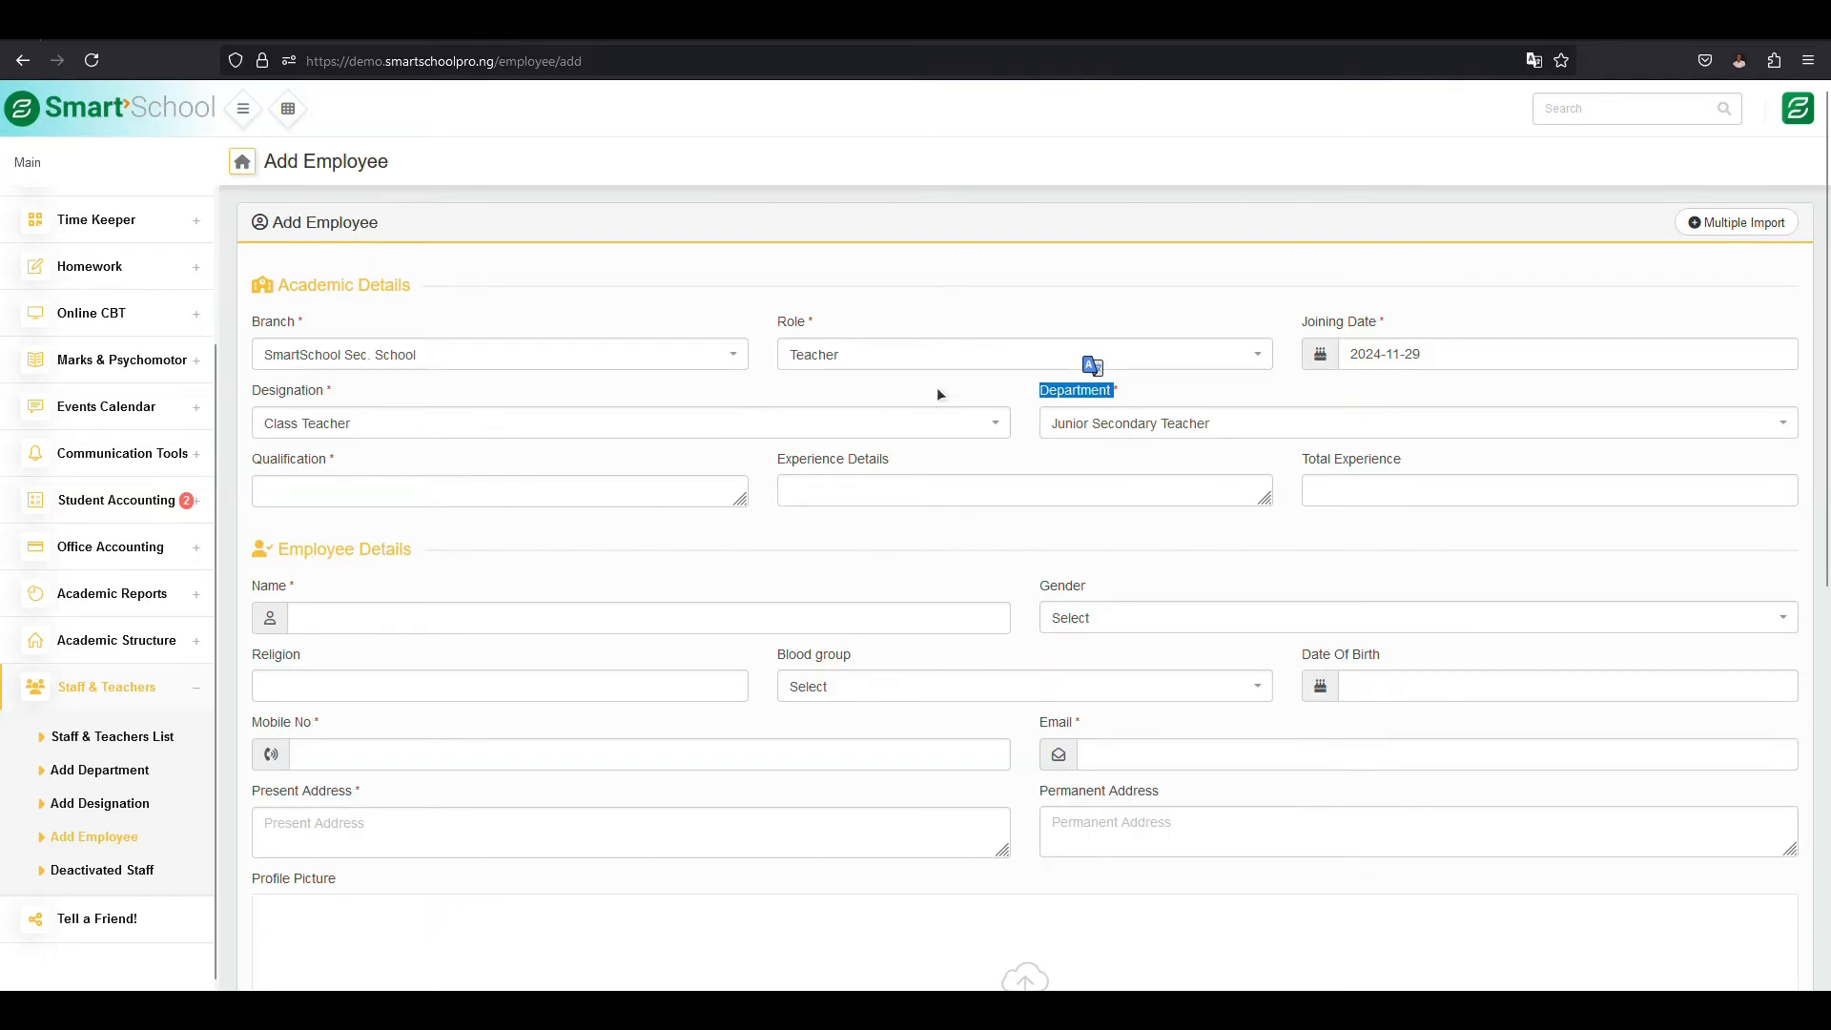
left_click(937, 387)
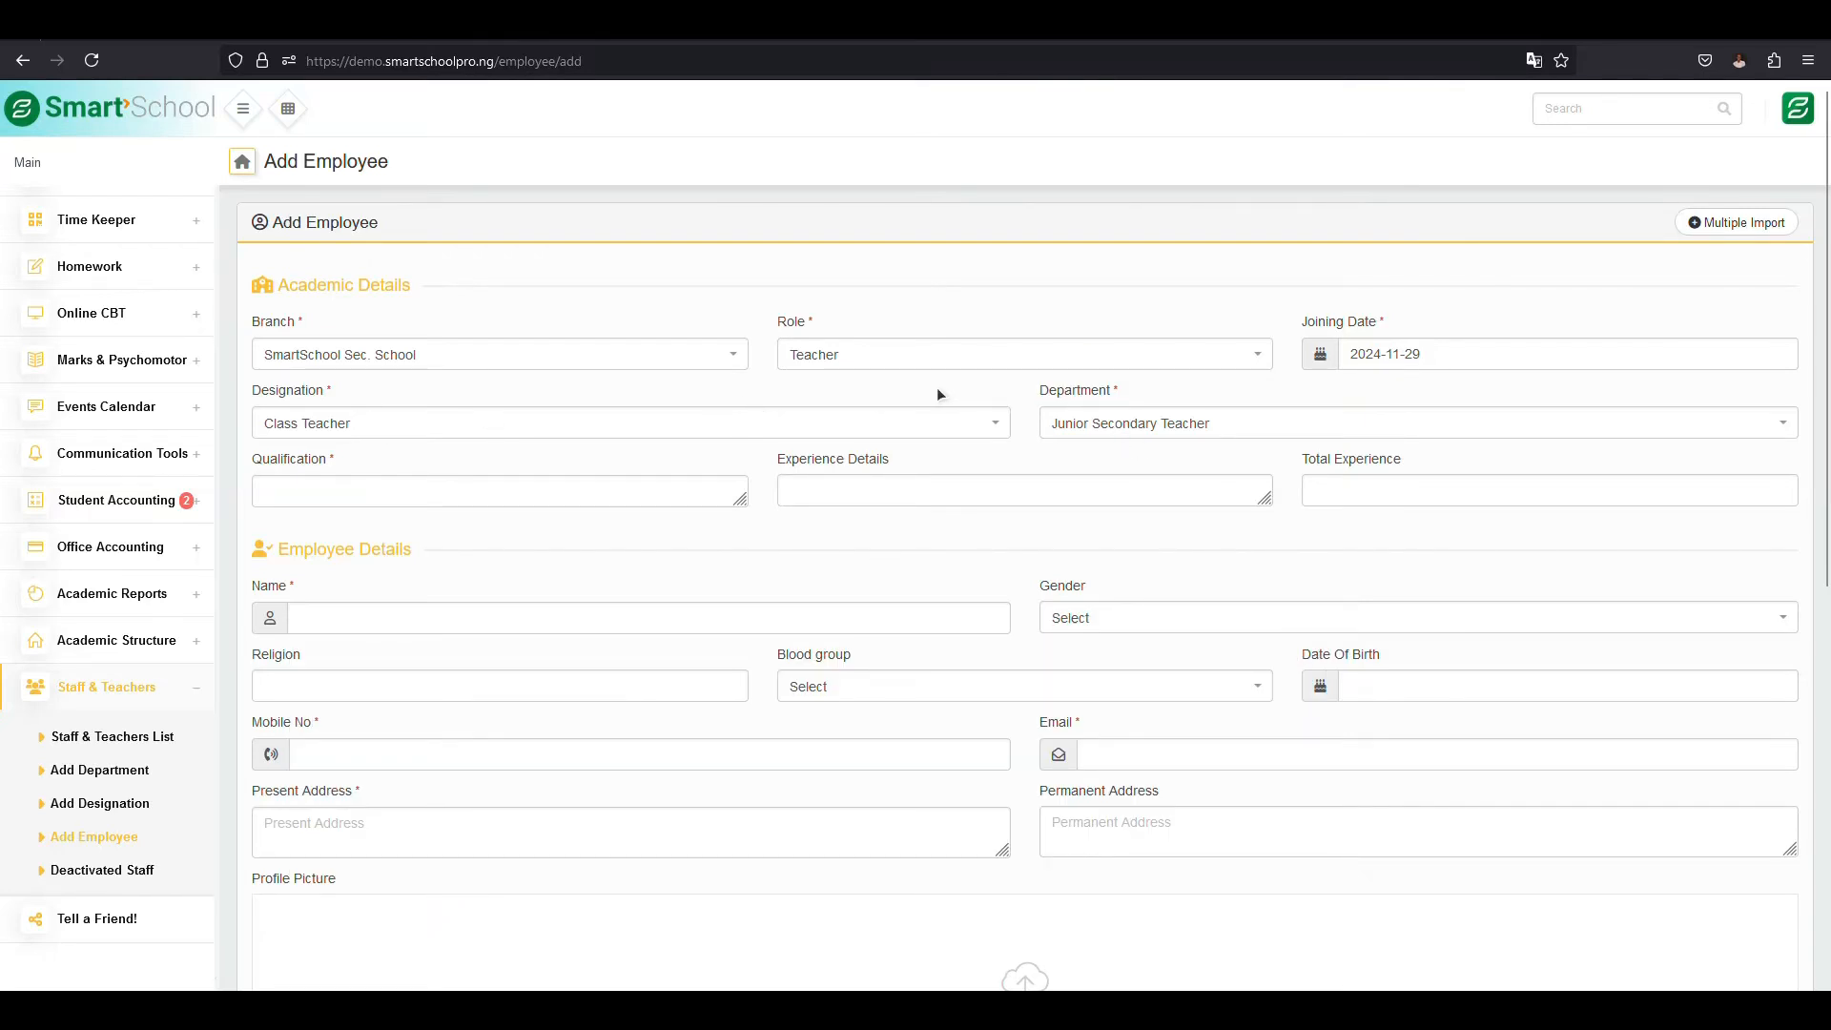
- Look over the required employee details fields for name, email, present address and mobile number
scroll(937, 387, "down", 1)
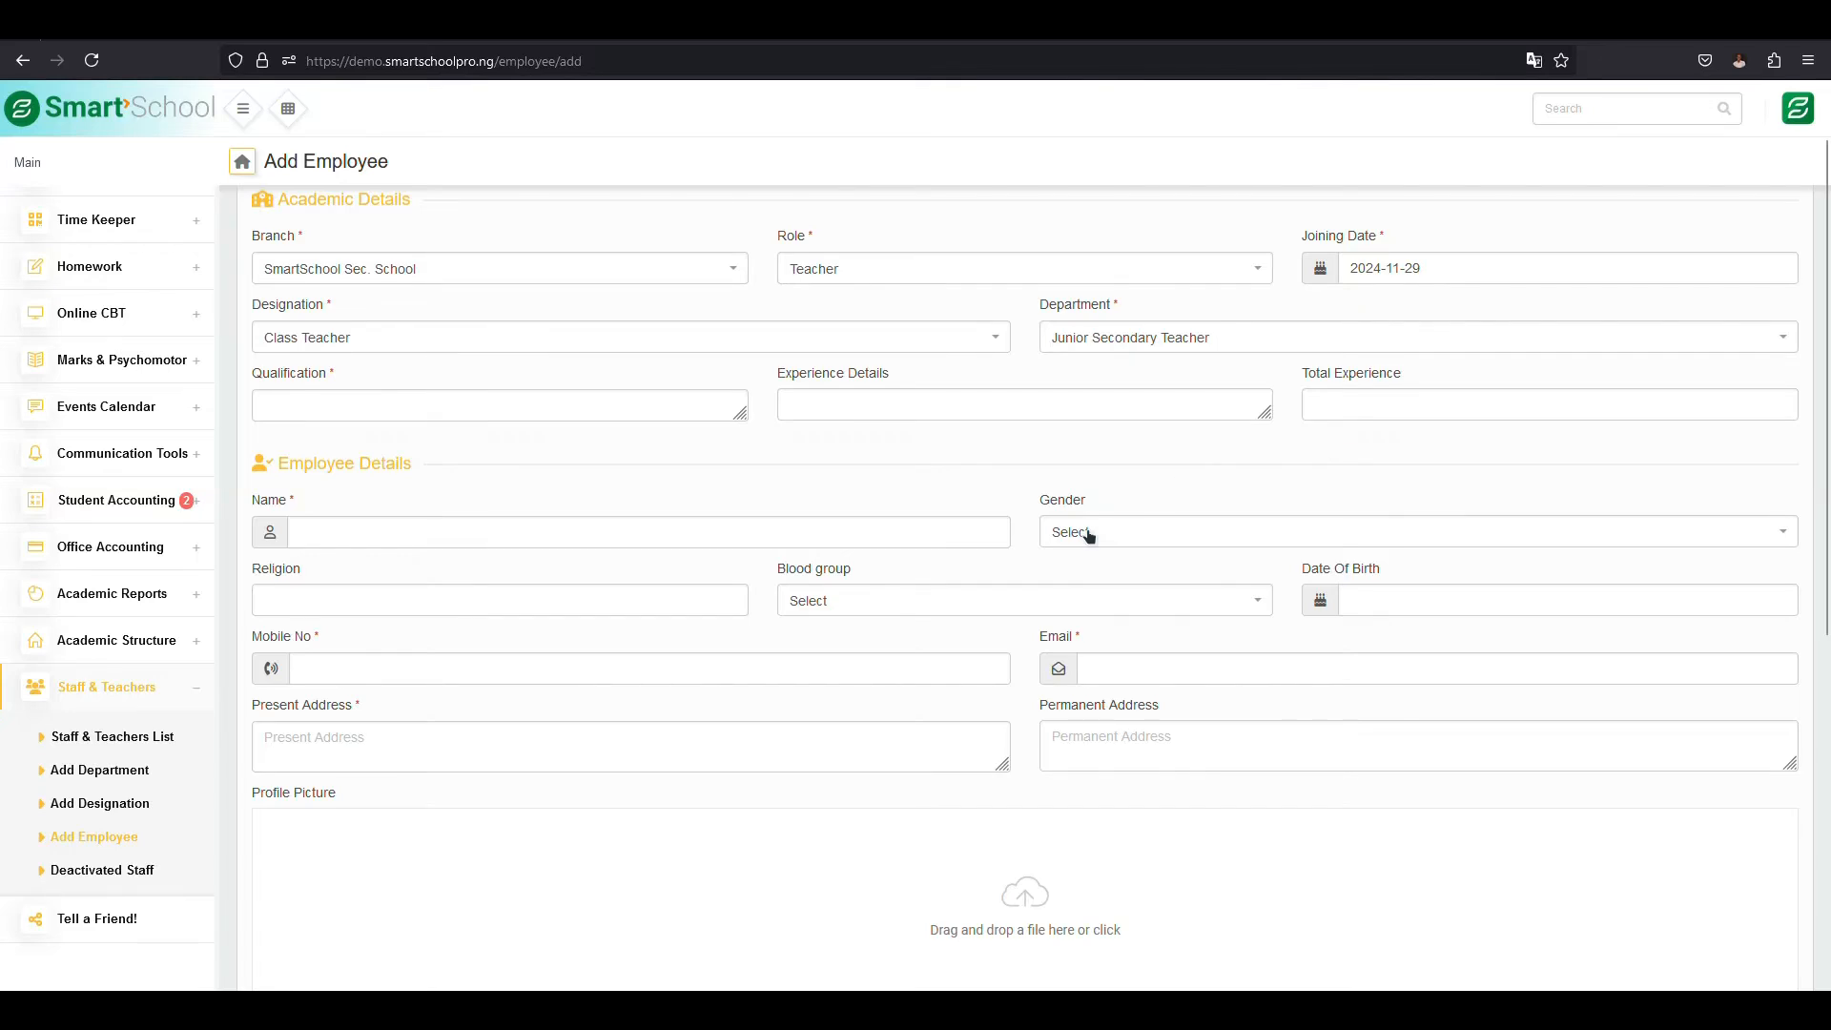
left_click(617, 545)
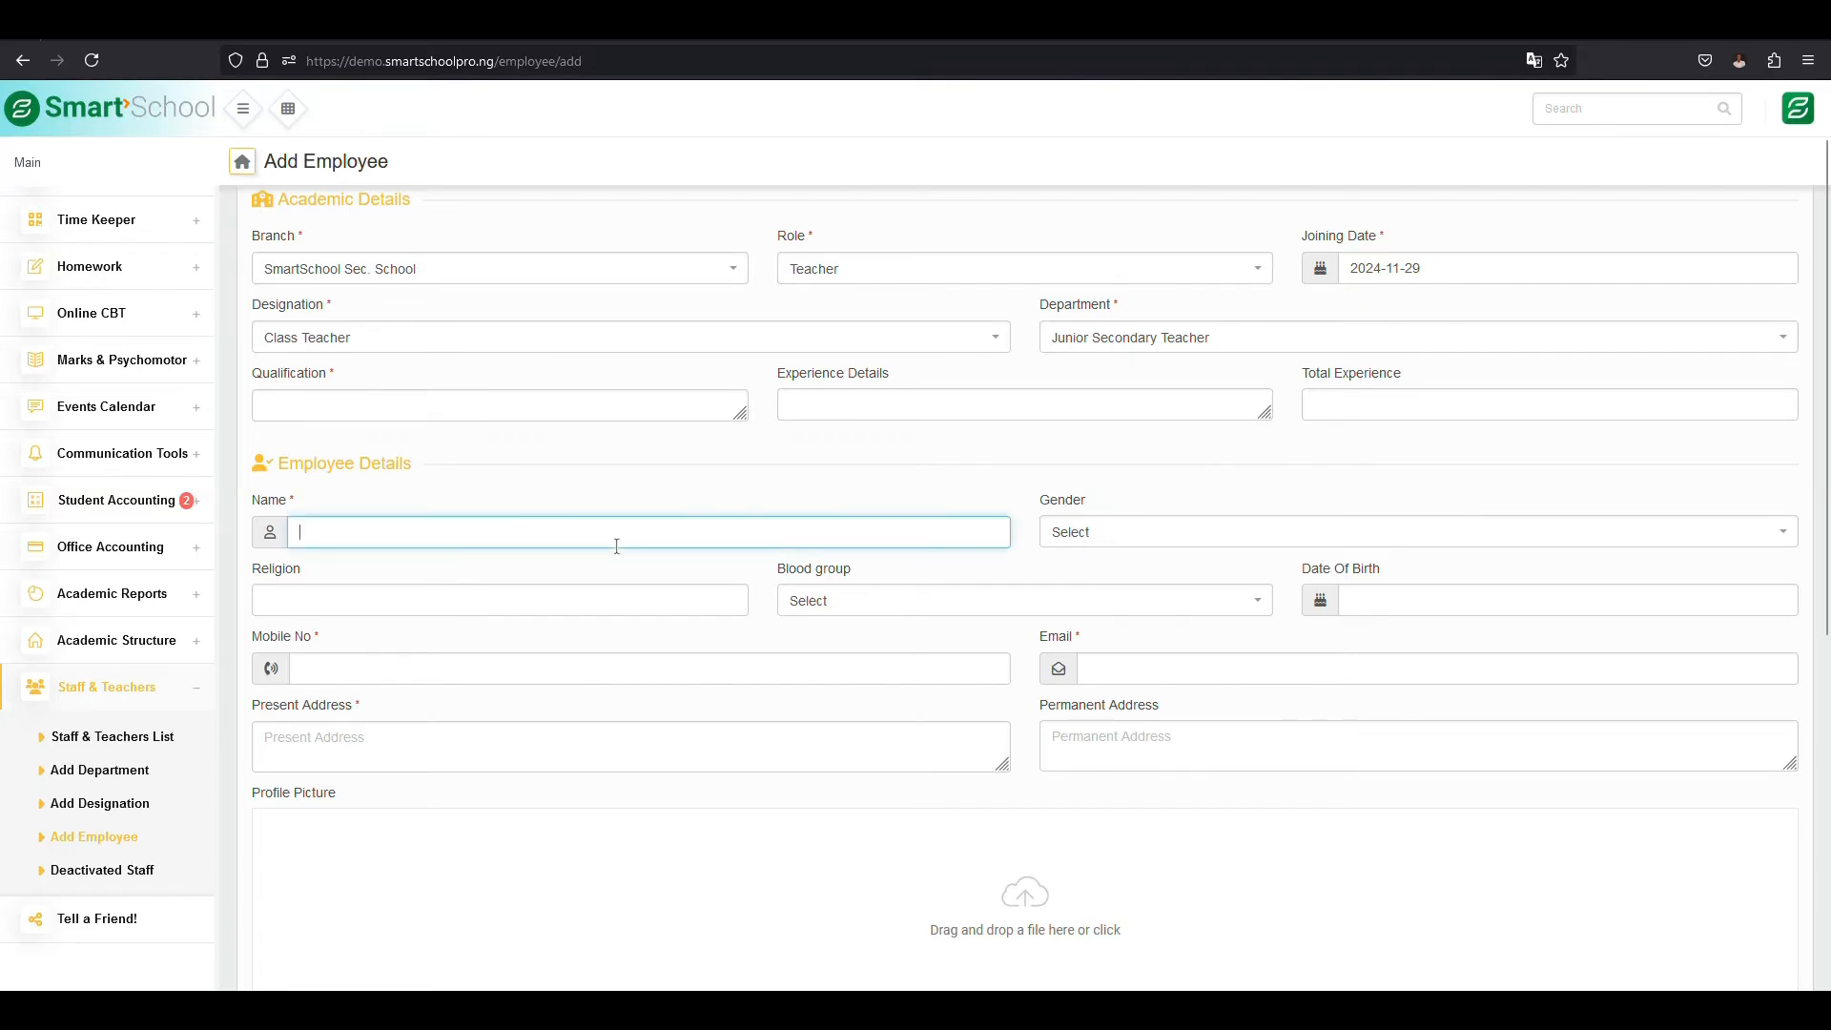
left_click(1132, 665)
left_click(387, 751)
left_click(374, 677)
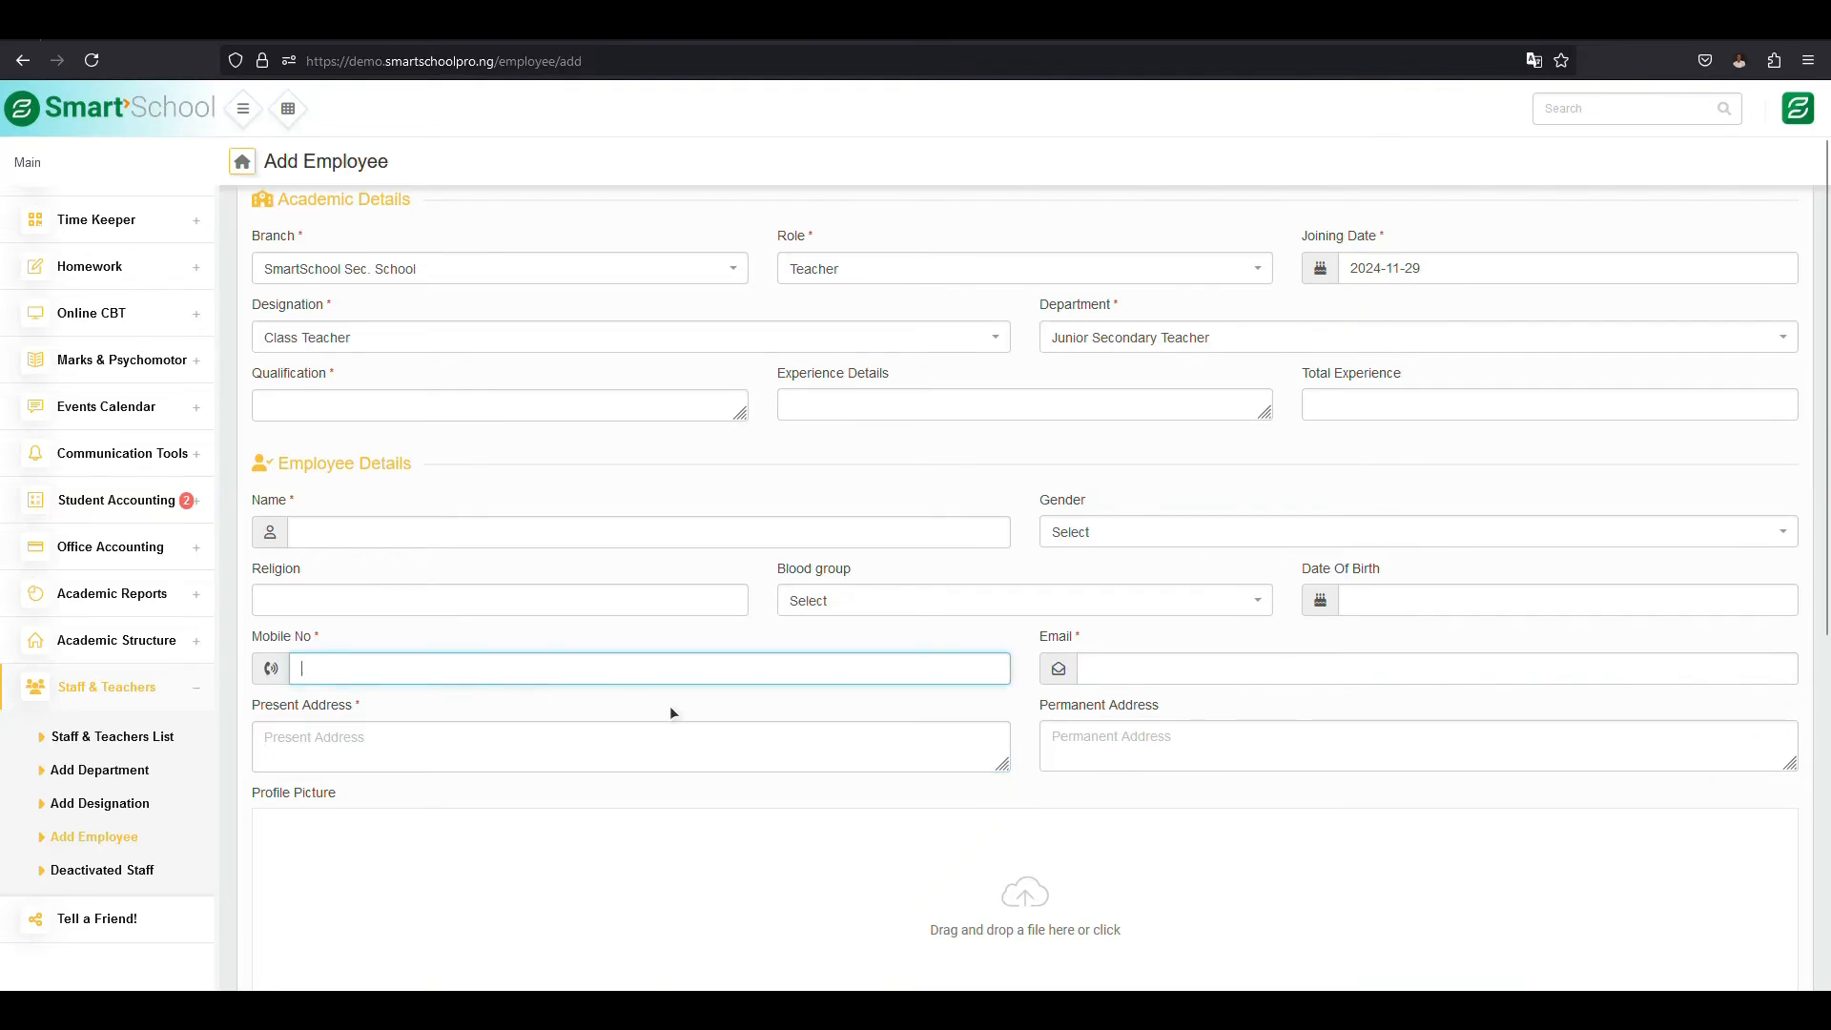
- Examine the login fields for username, password and retyped password, and the bank details section of the employee form
scroll(683, 706, "down", 6)
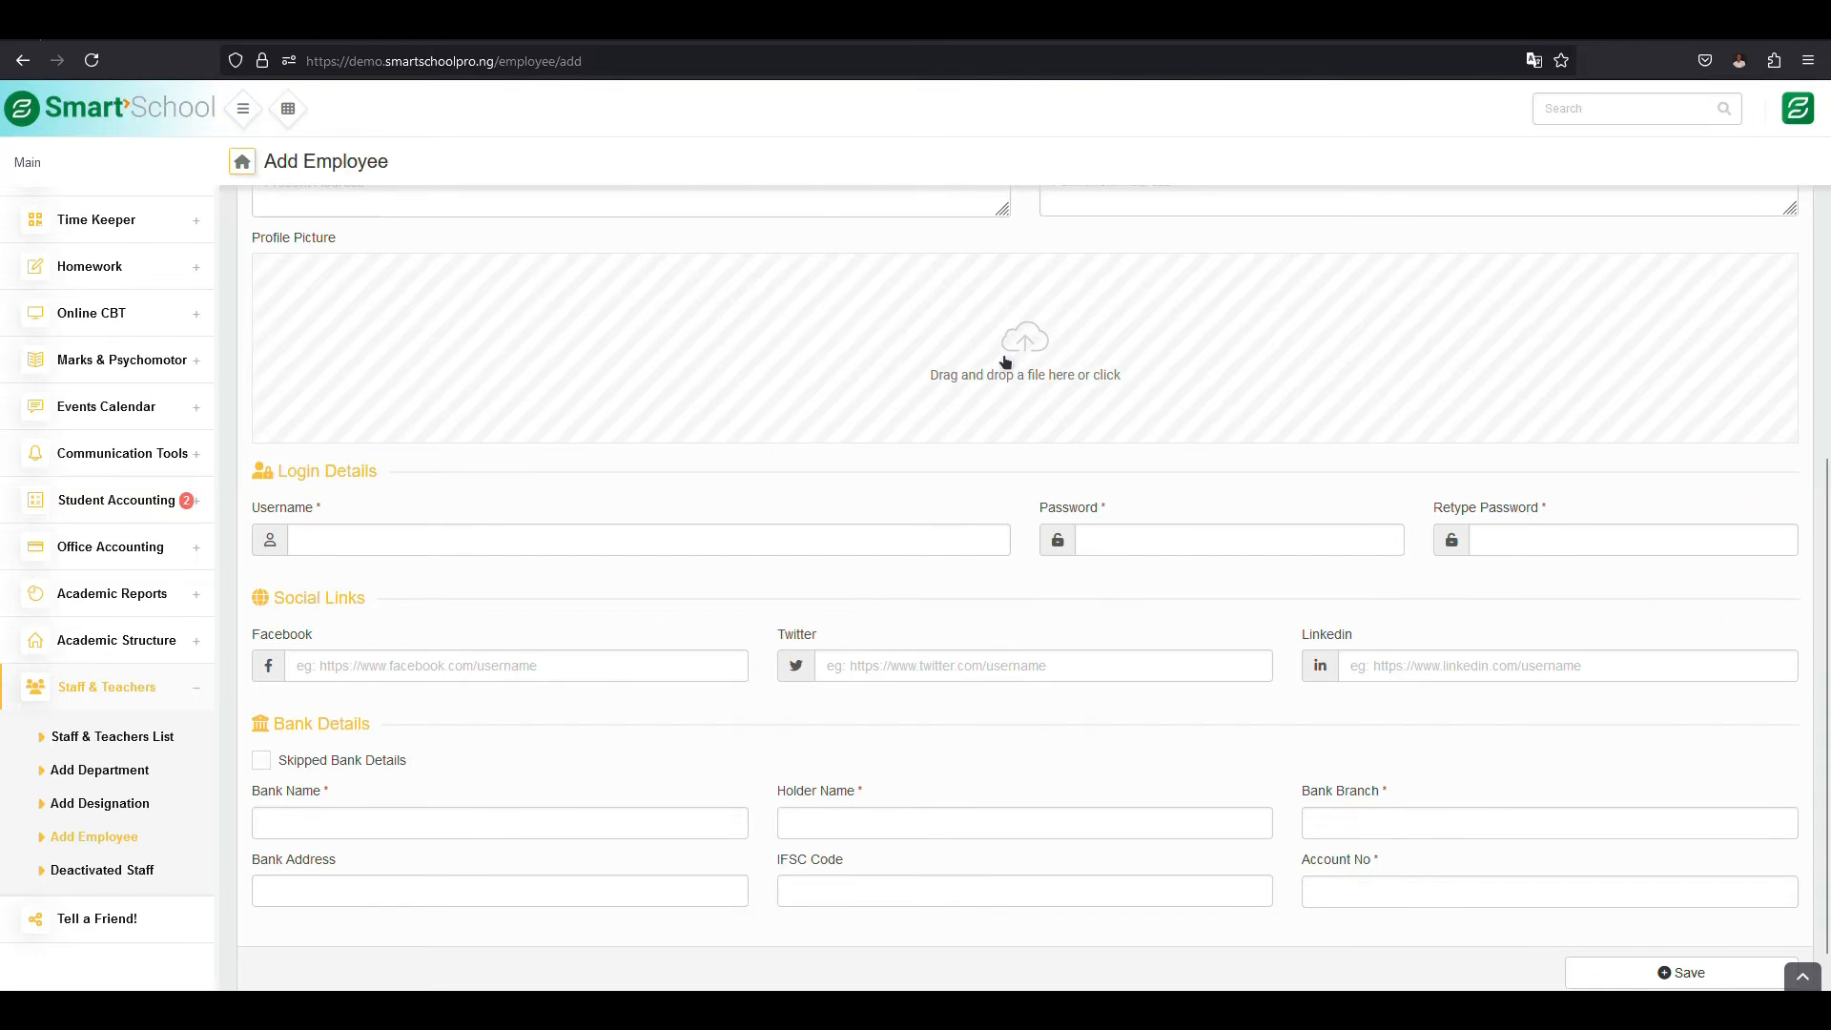
left_click(520, 546)
left_click(316, 538)
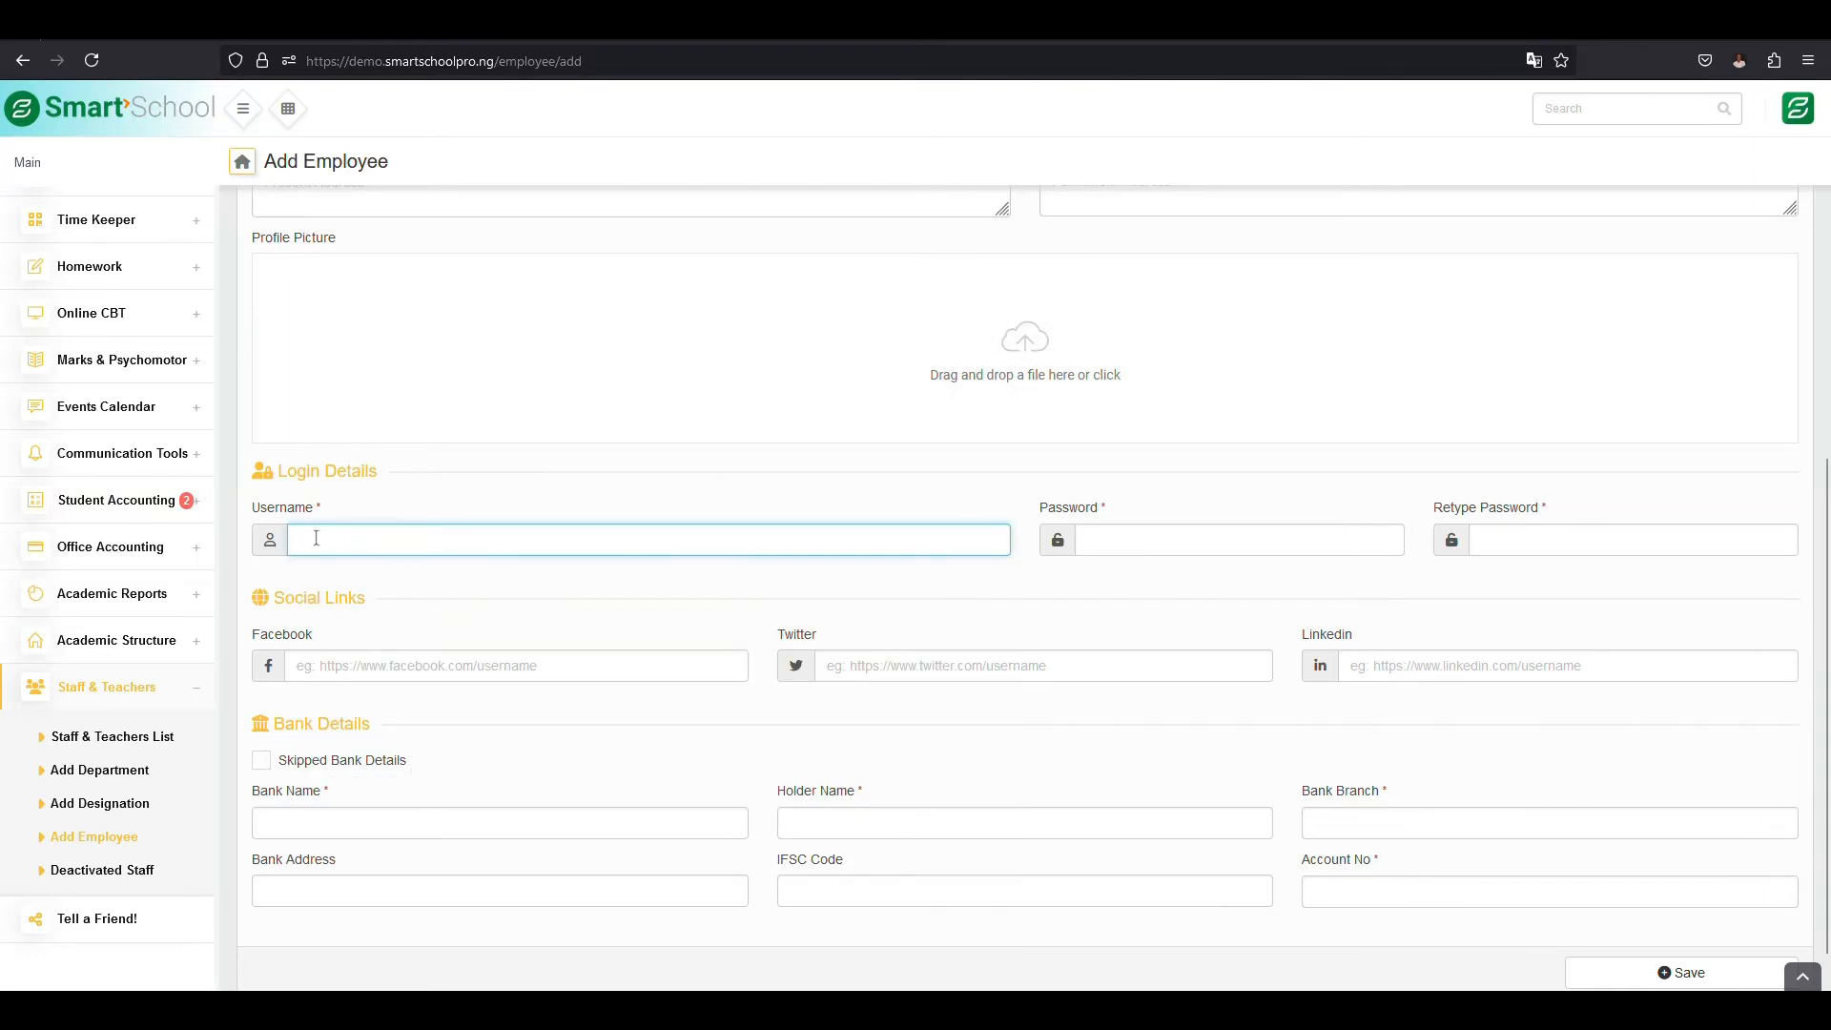
scroll(763, 620, "up", 1)
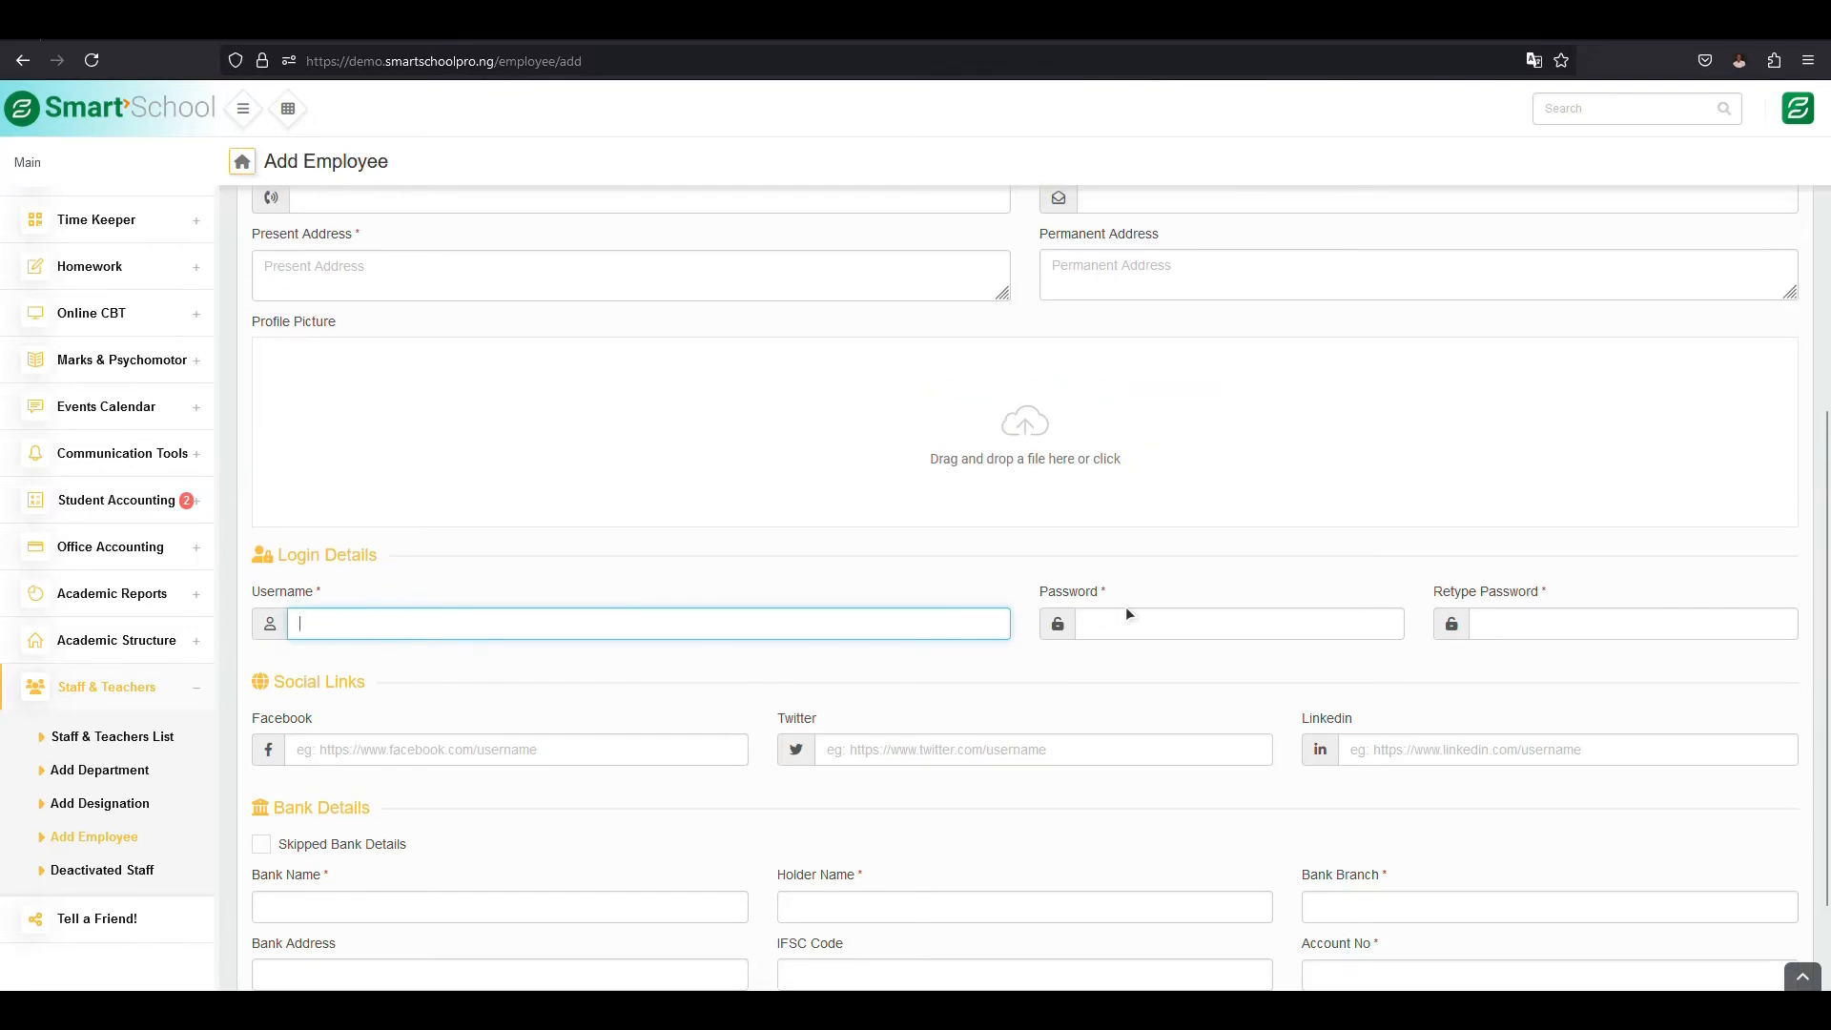
left_click(1122, 621)
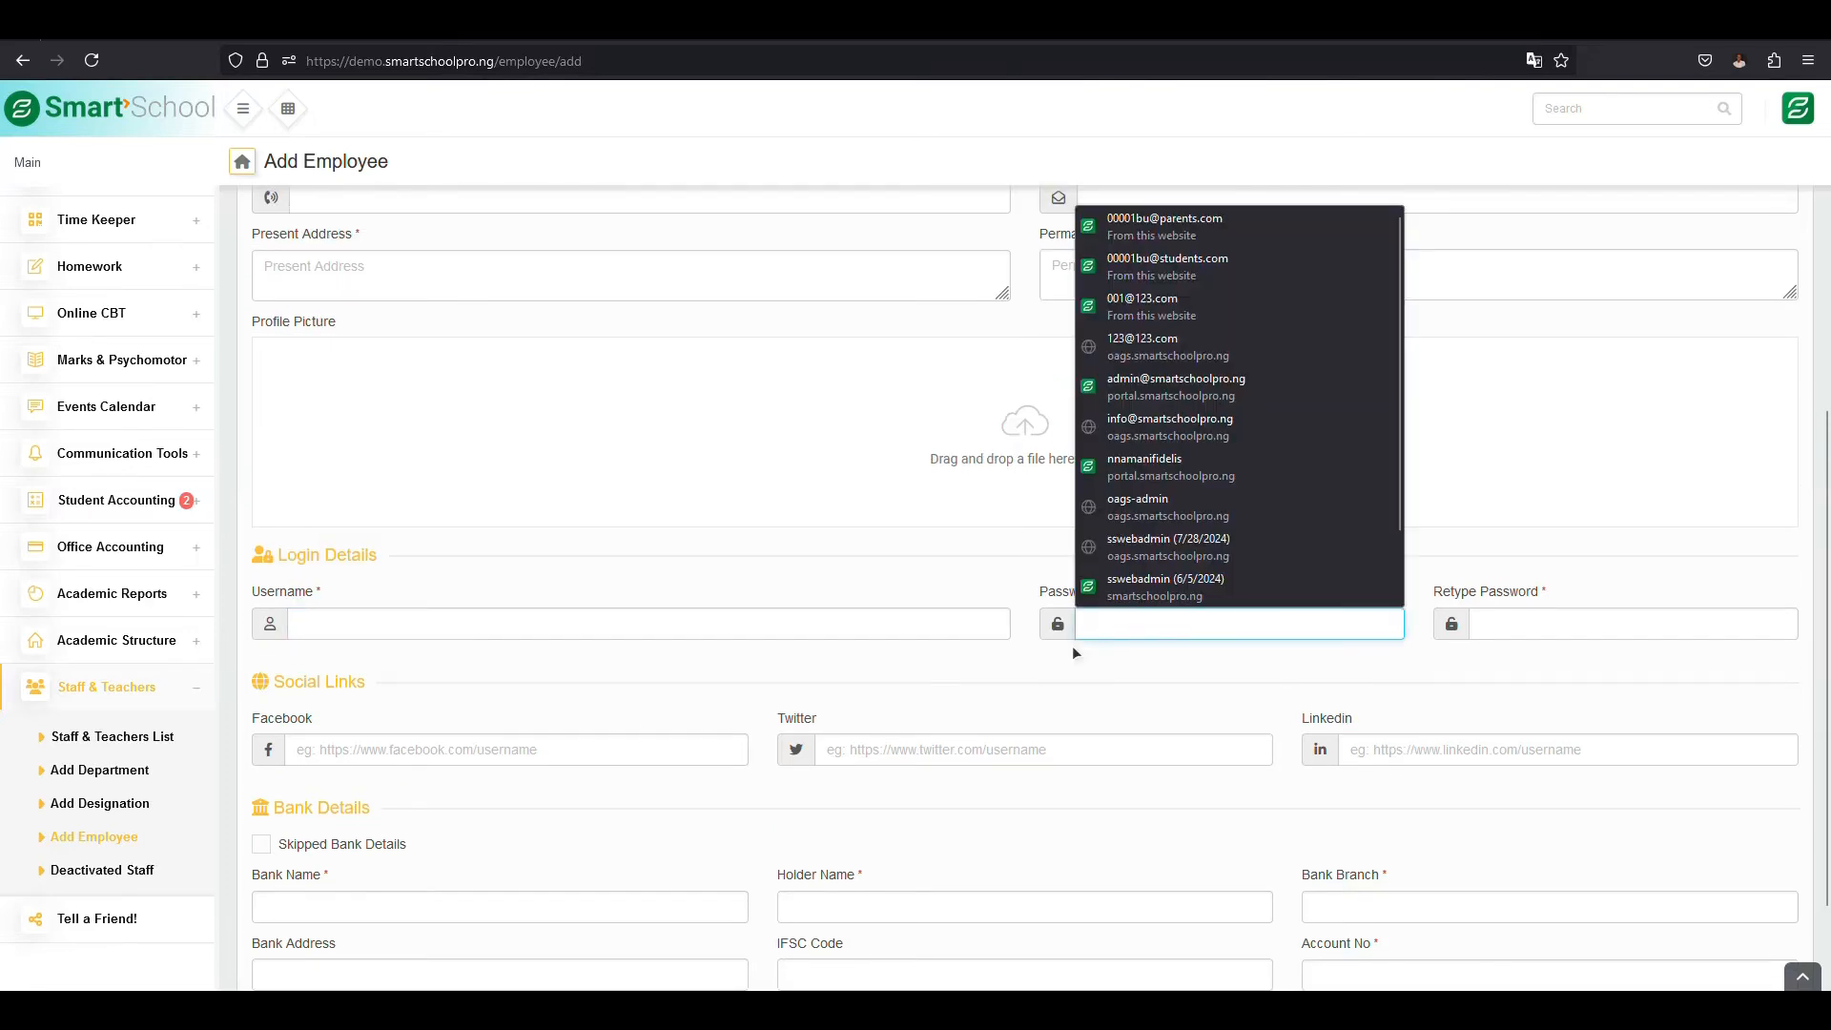
left_click(1126, 660)
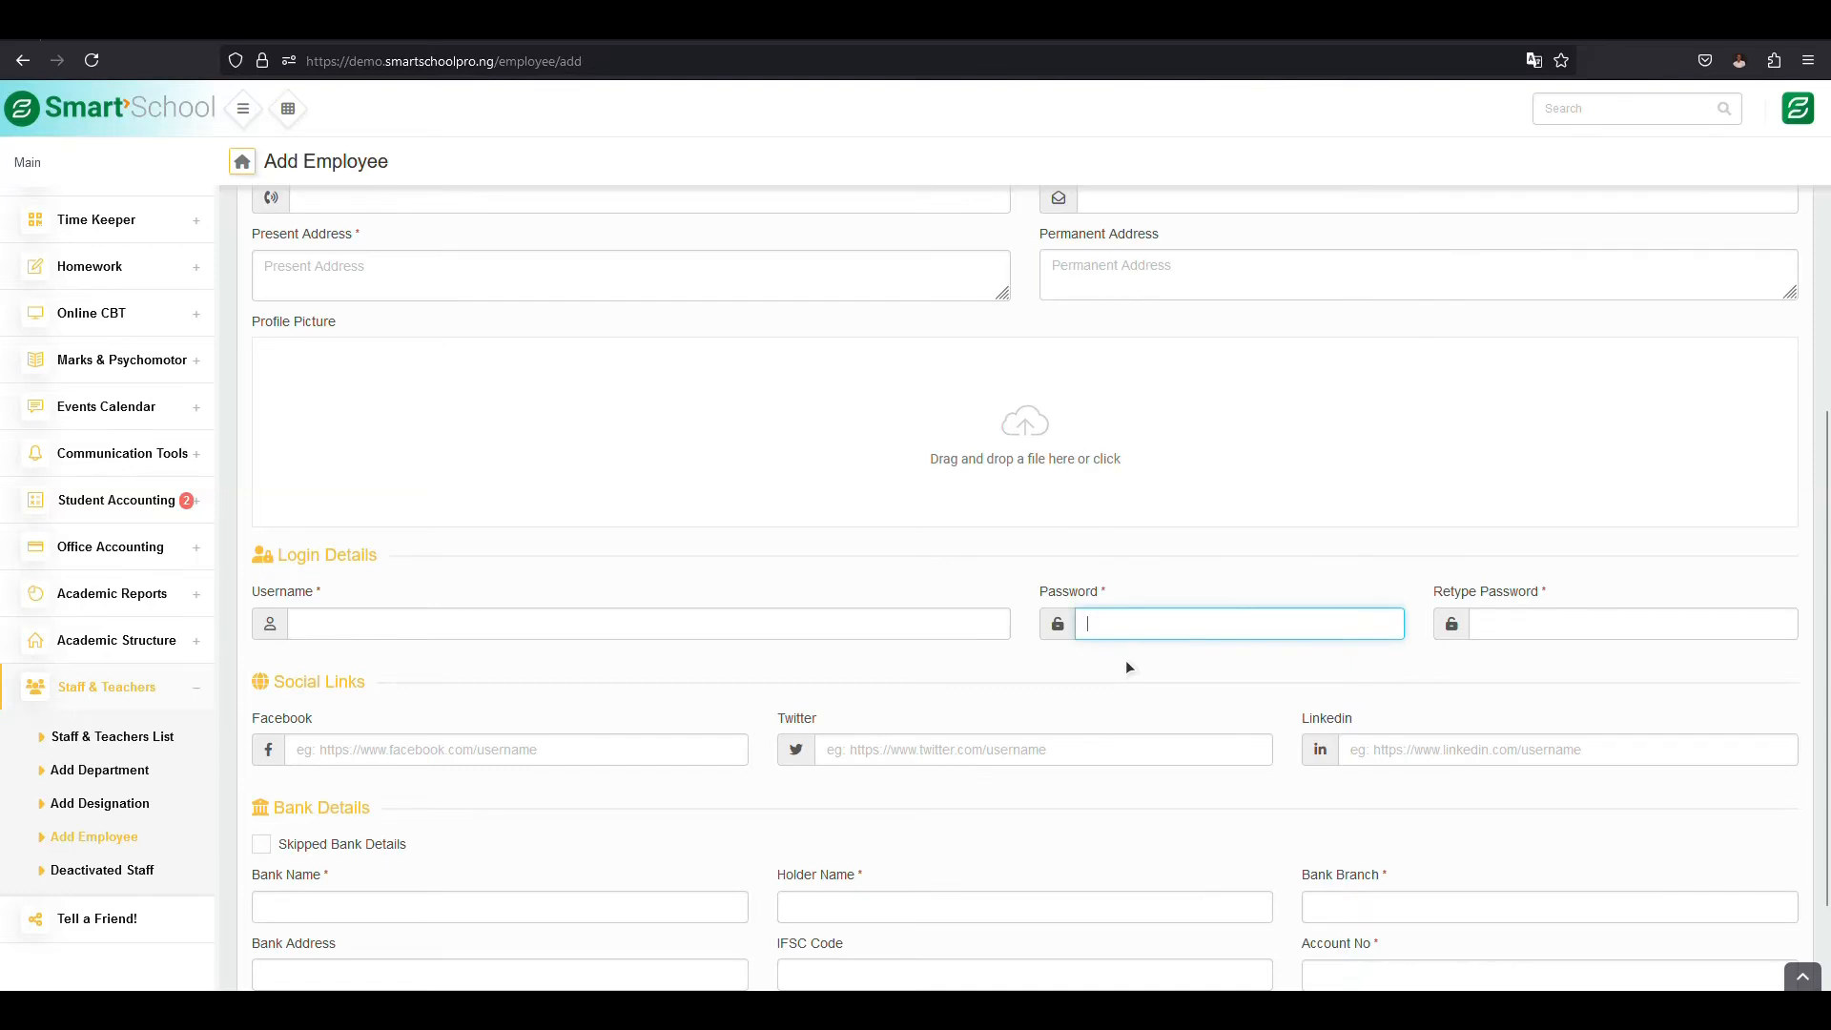
left_click(1186, 633)
left_click(1540, 621)
left_click(1228, 628)
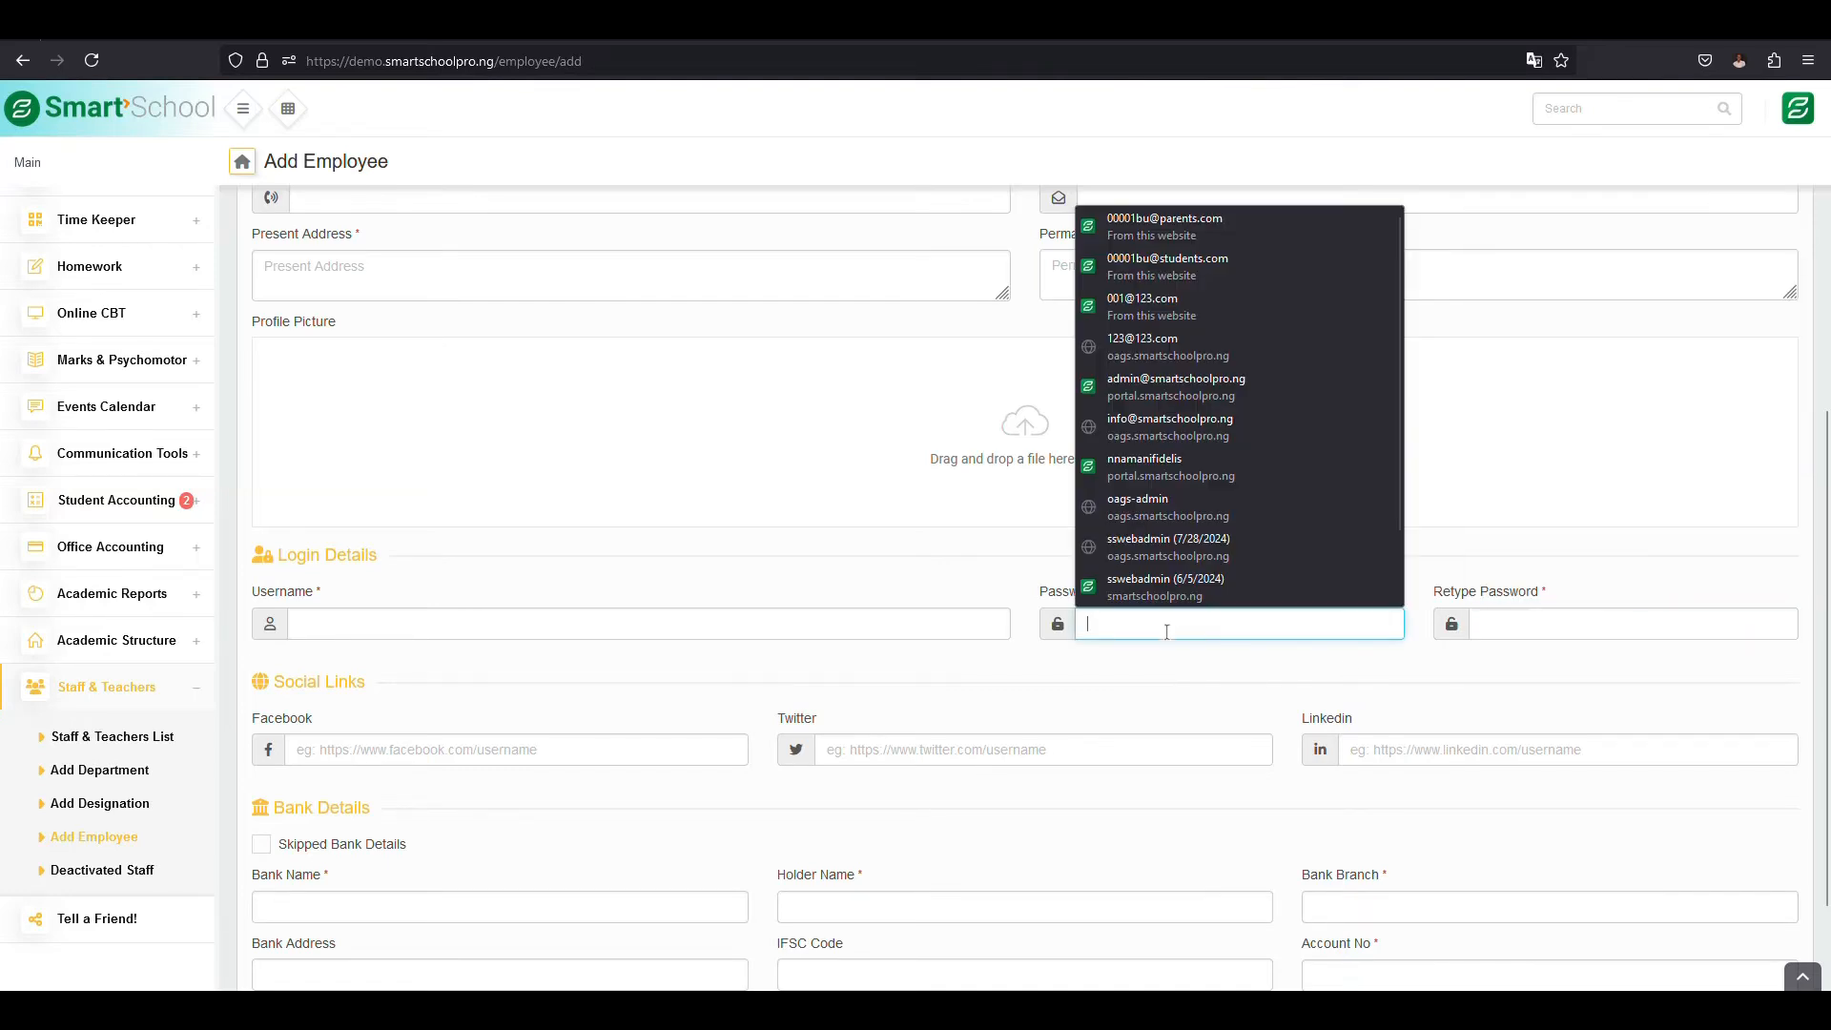
scroll(626, 744, "down", 2)
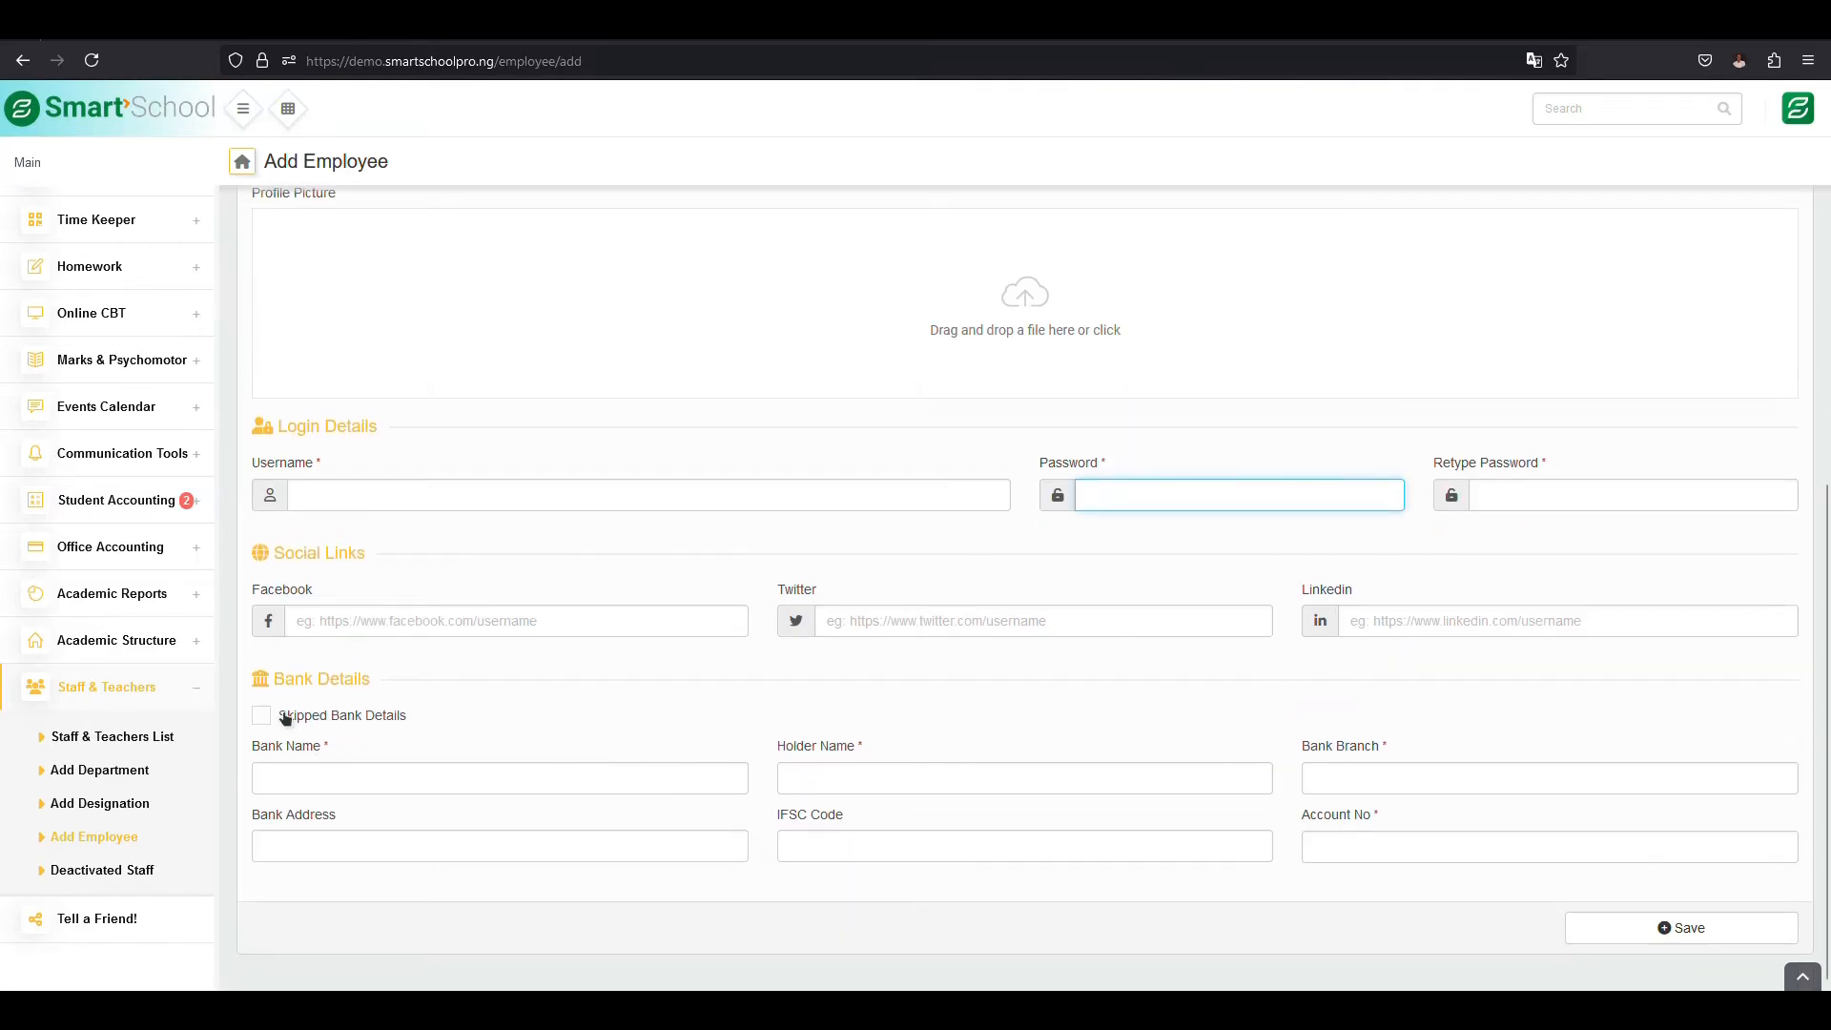
left_click(400, 786)
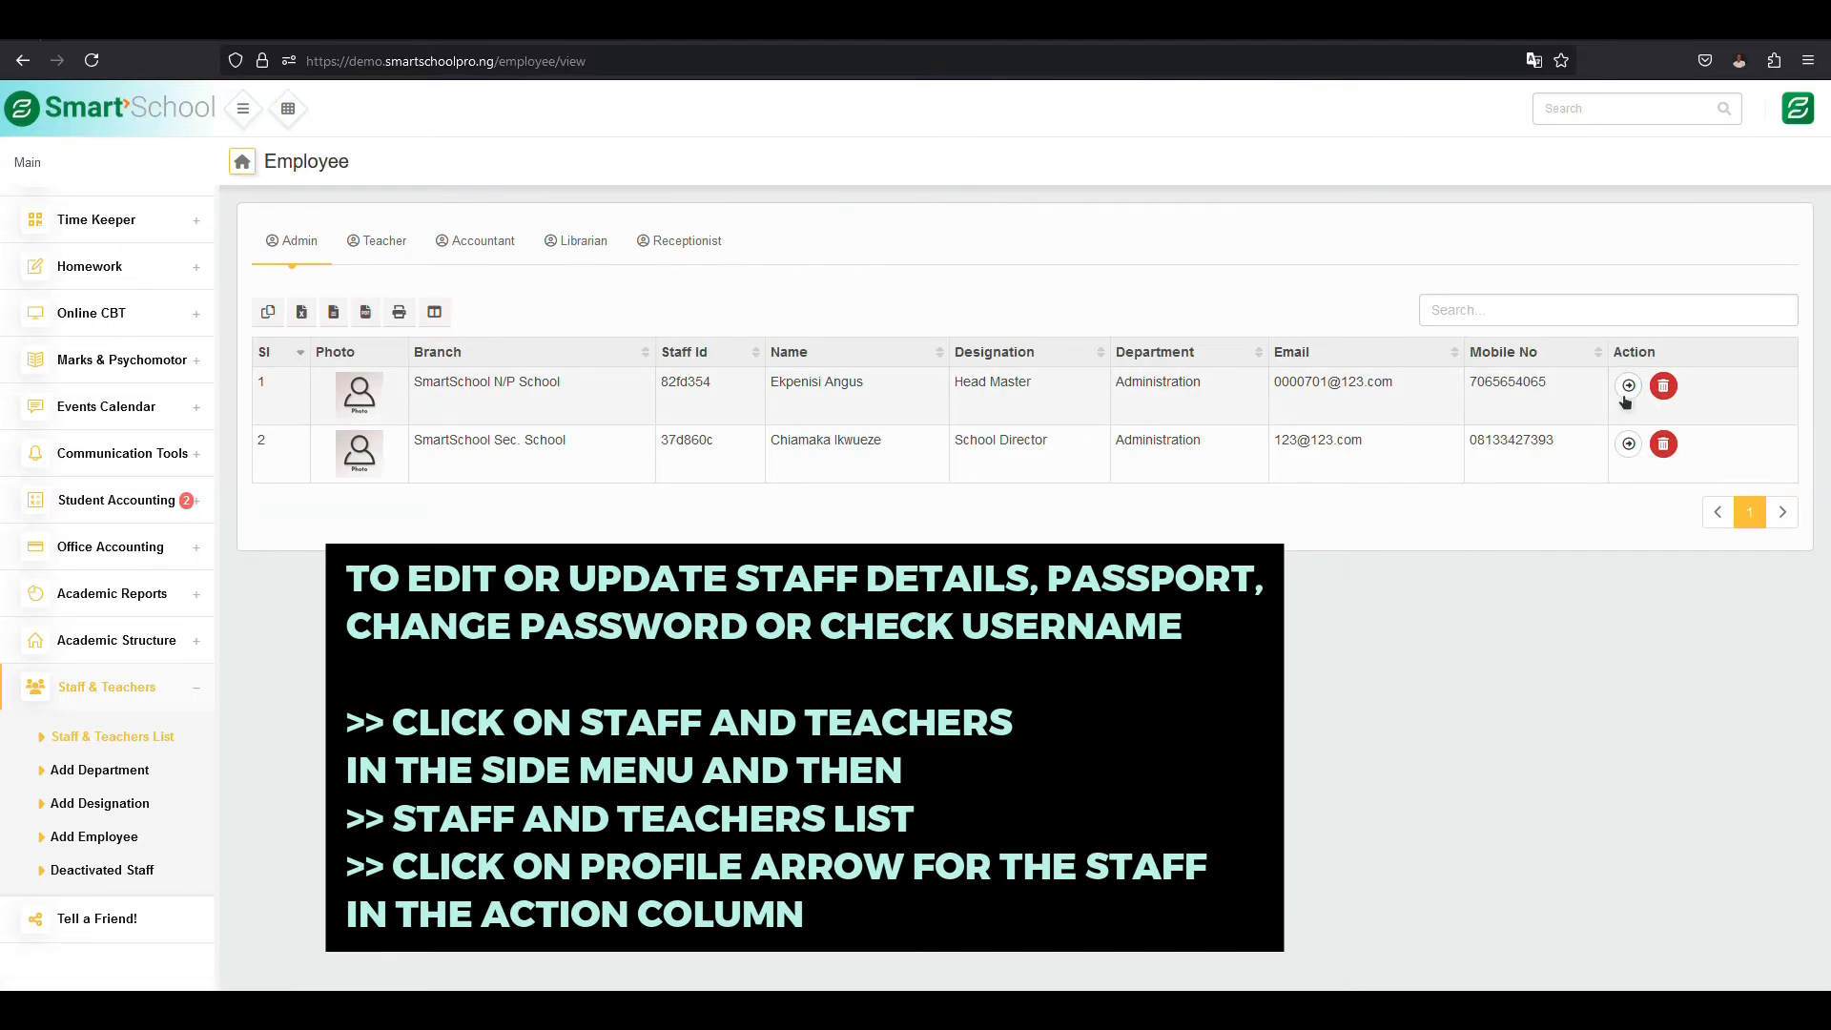
left_click_drag(1531, 382, 1645, 391)
left_click(1661, 413)
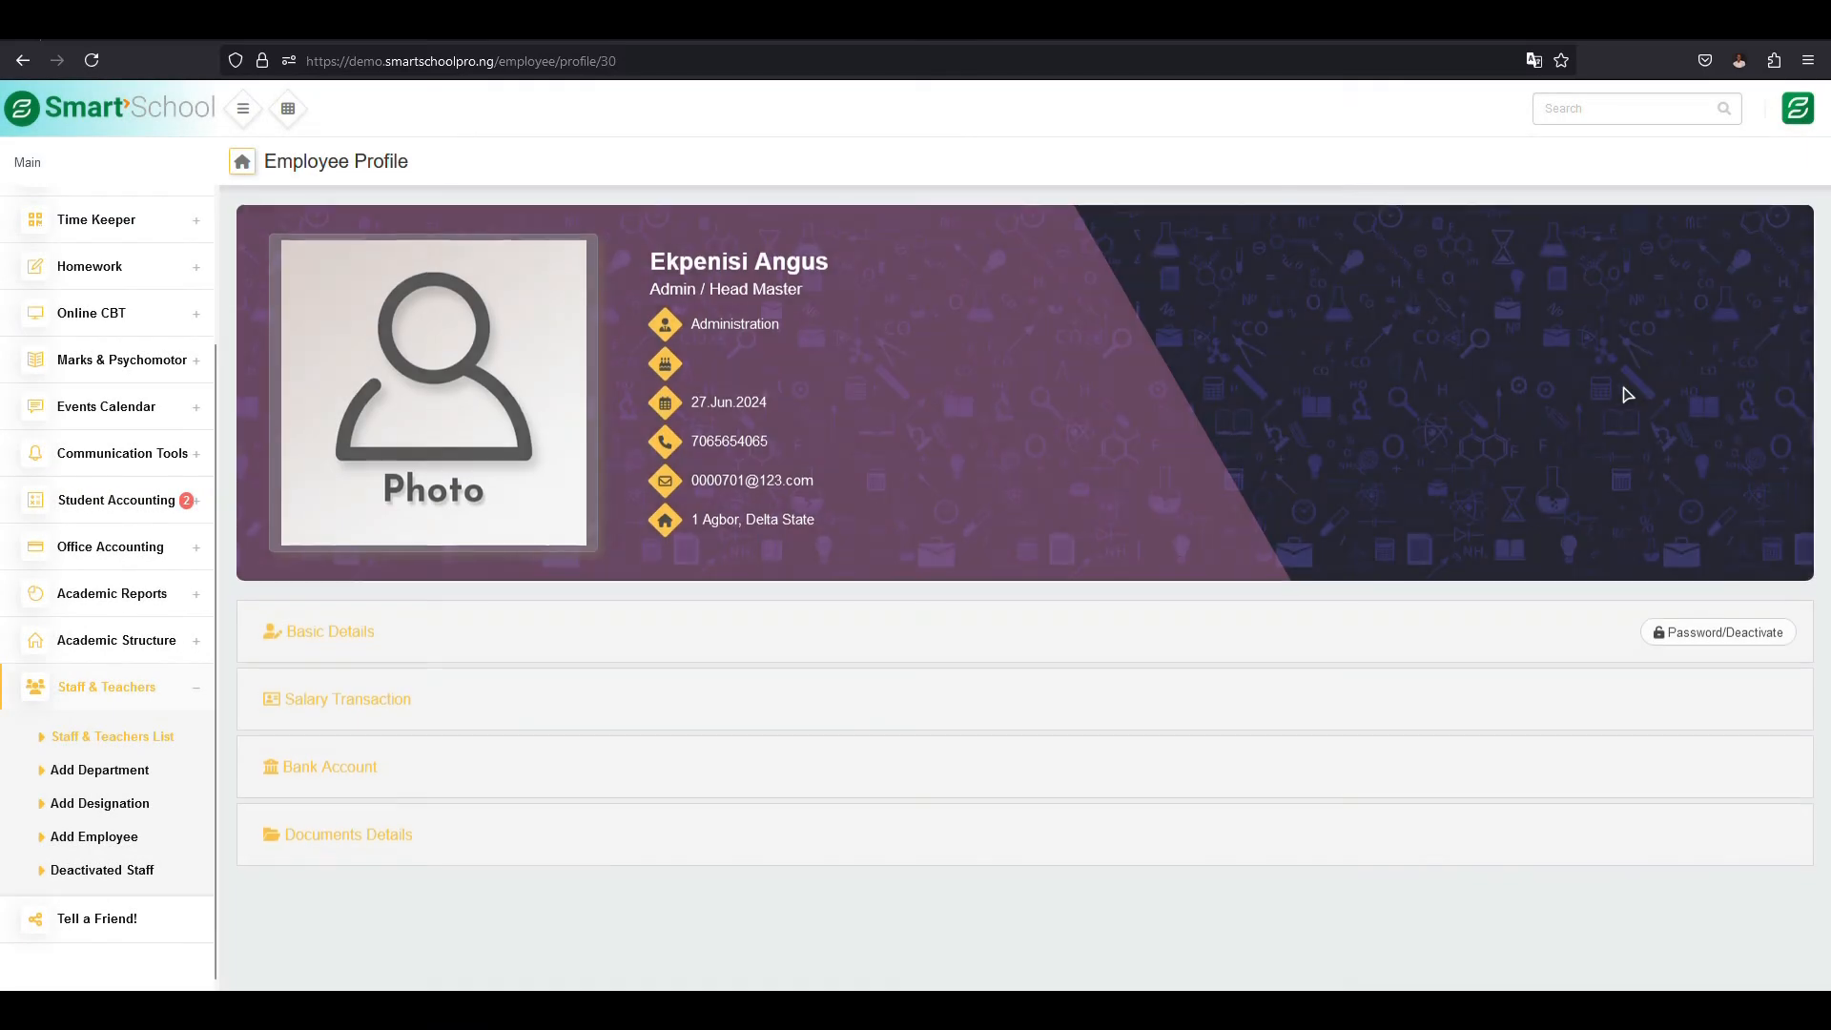
left_click(295, 637)
scroll(567, 776, "down", 5)
scroll(566, 776, "down", 3)
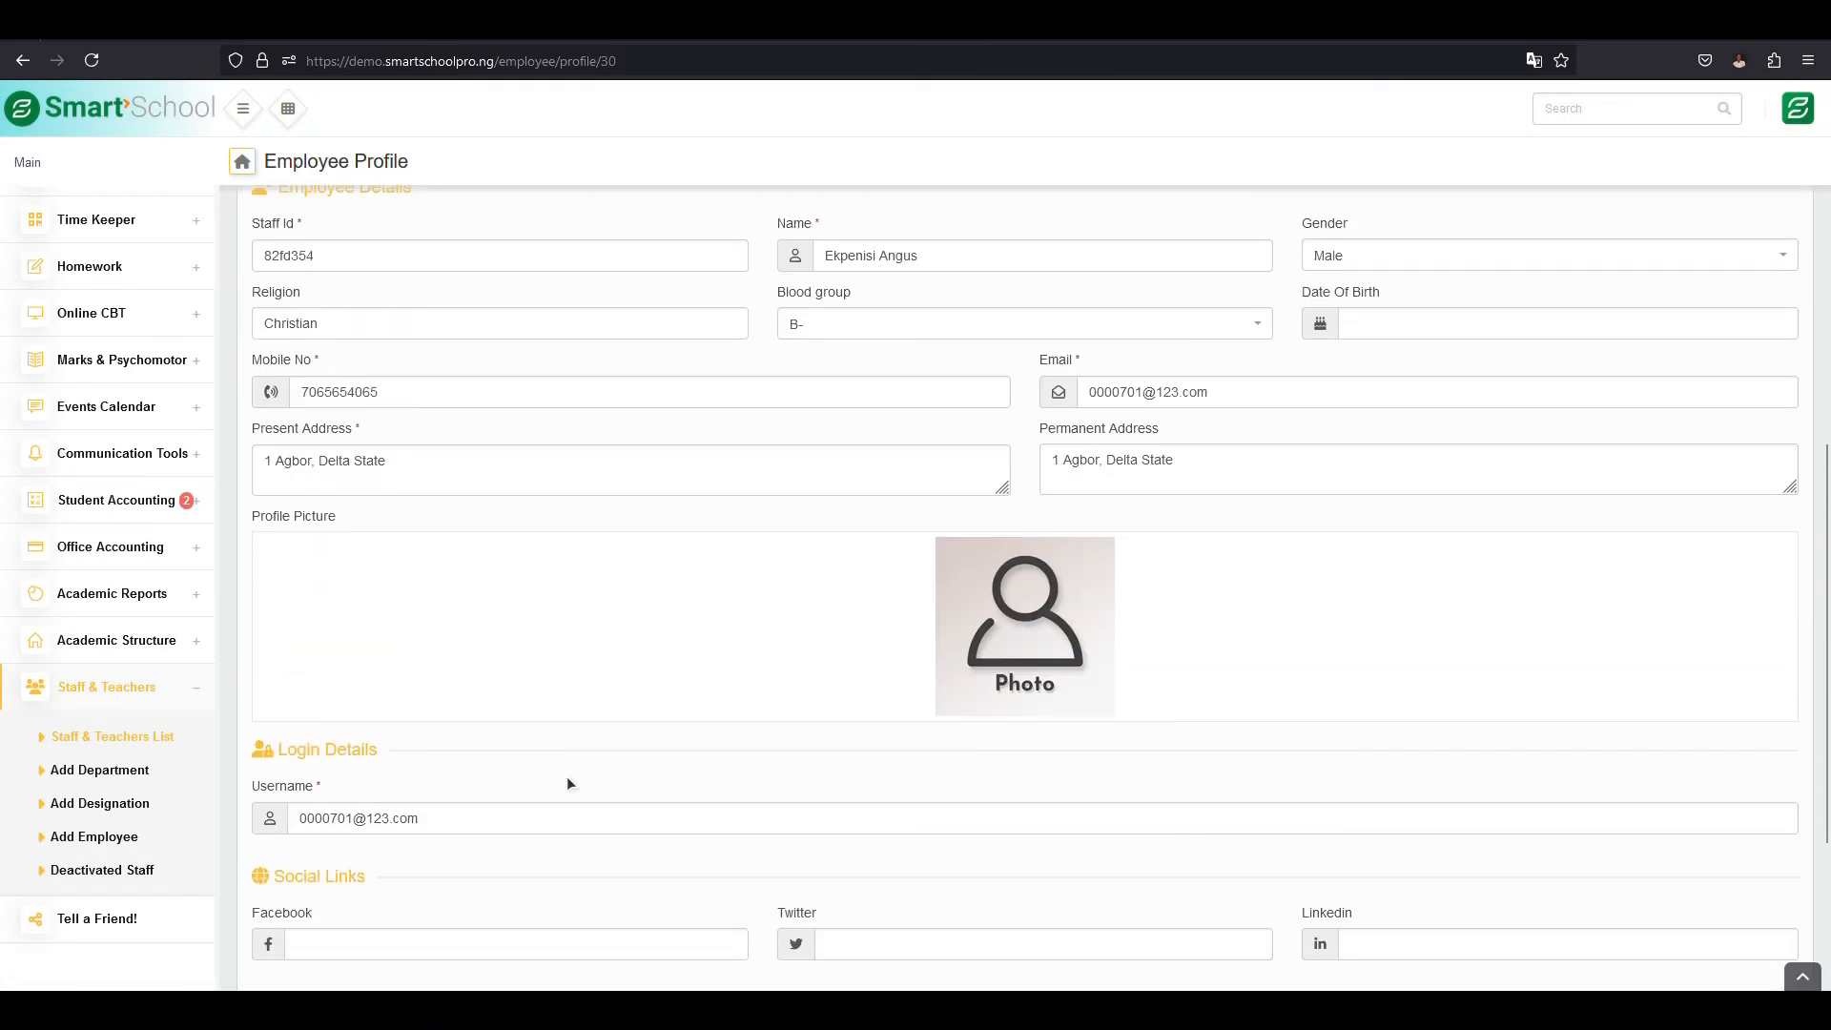
left_click(1020, 611)
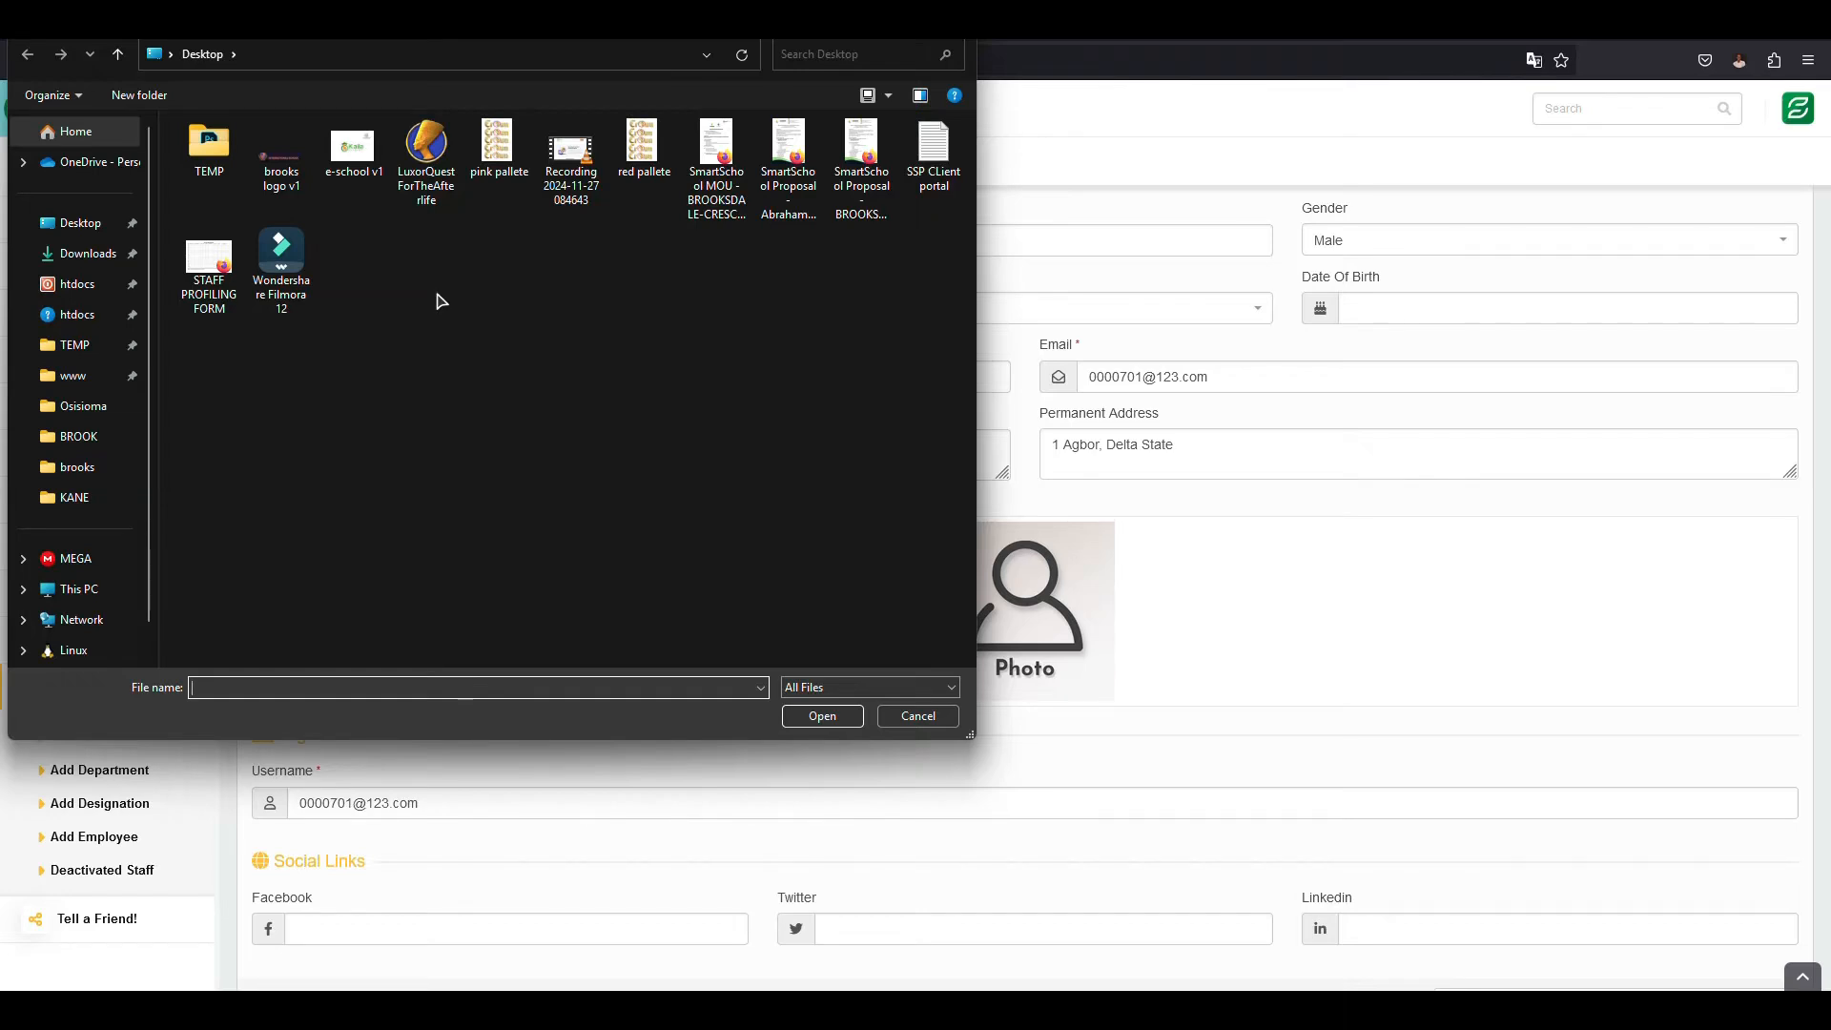
left_click(271, 164)
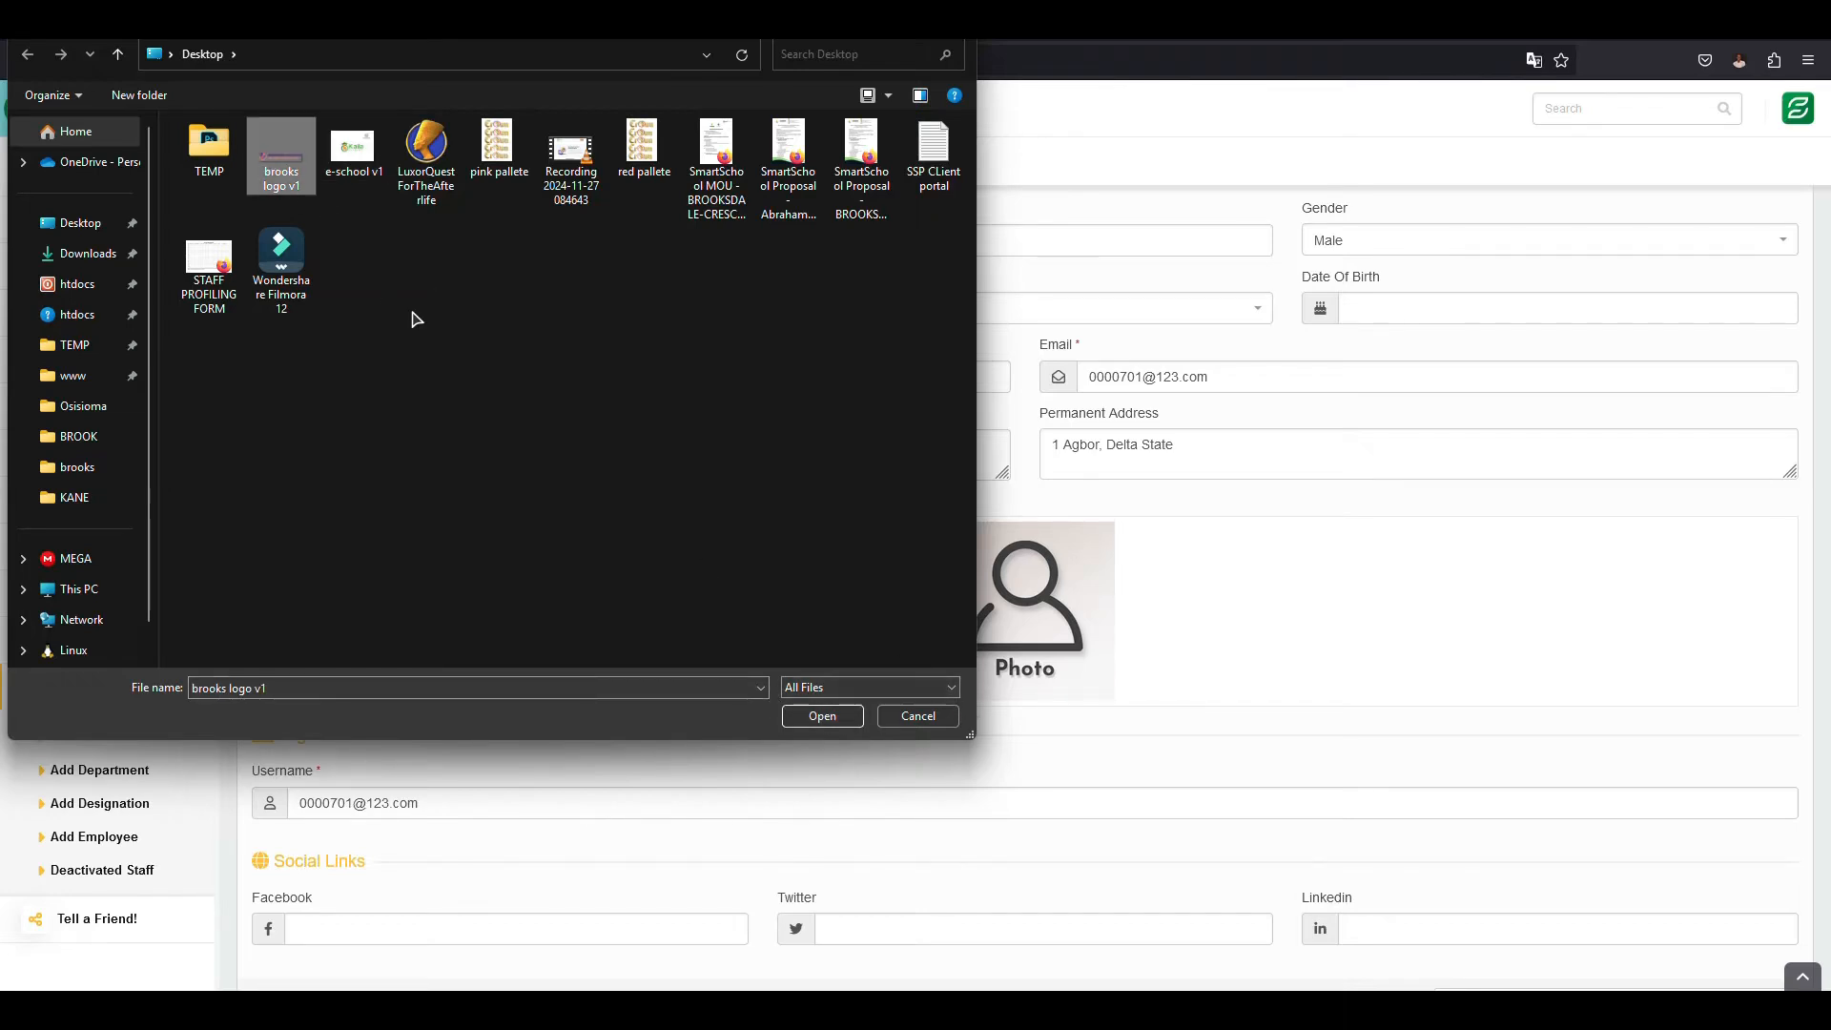
left_click(907, 723)
- Look over the rest of the profile's Basic Details form and switch to the Notepad outline
scroll(1059, 621, "down", 3)
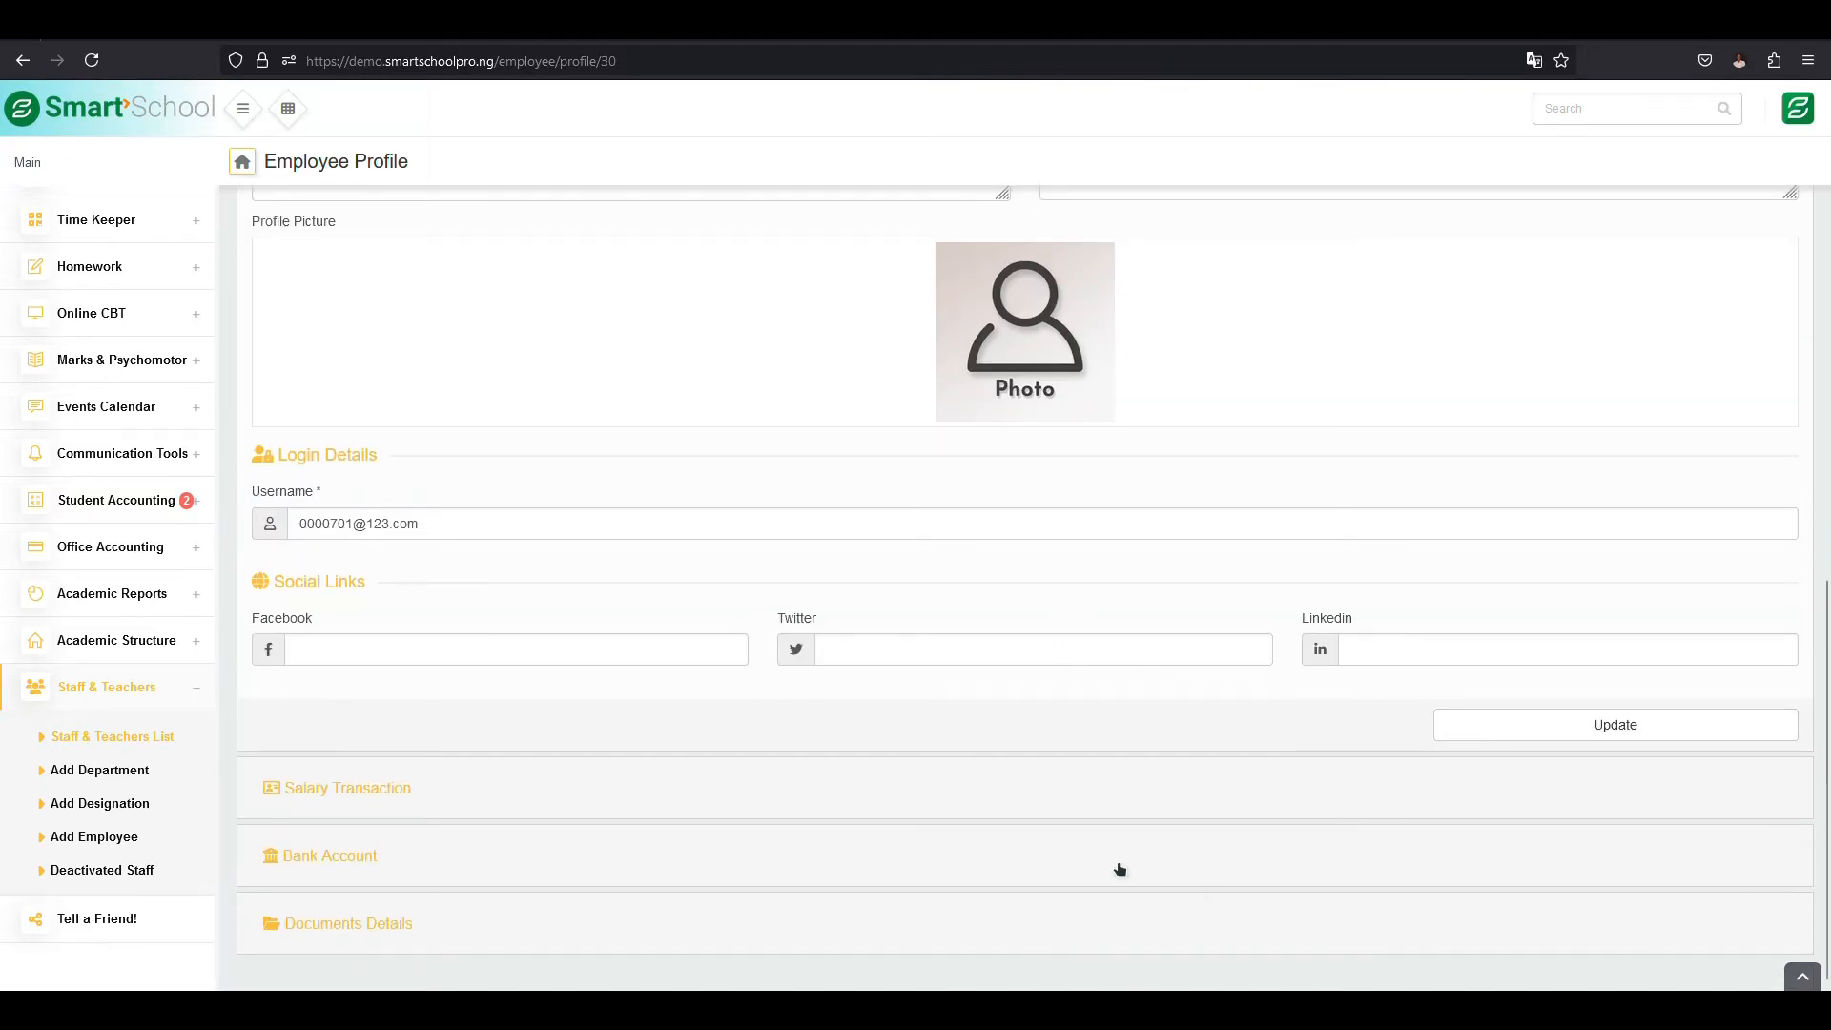
scroll(1142, 582, "up", 4)
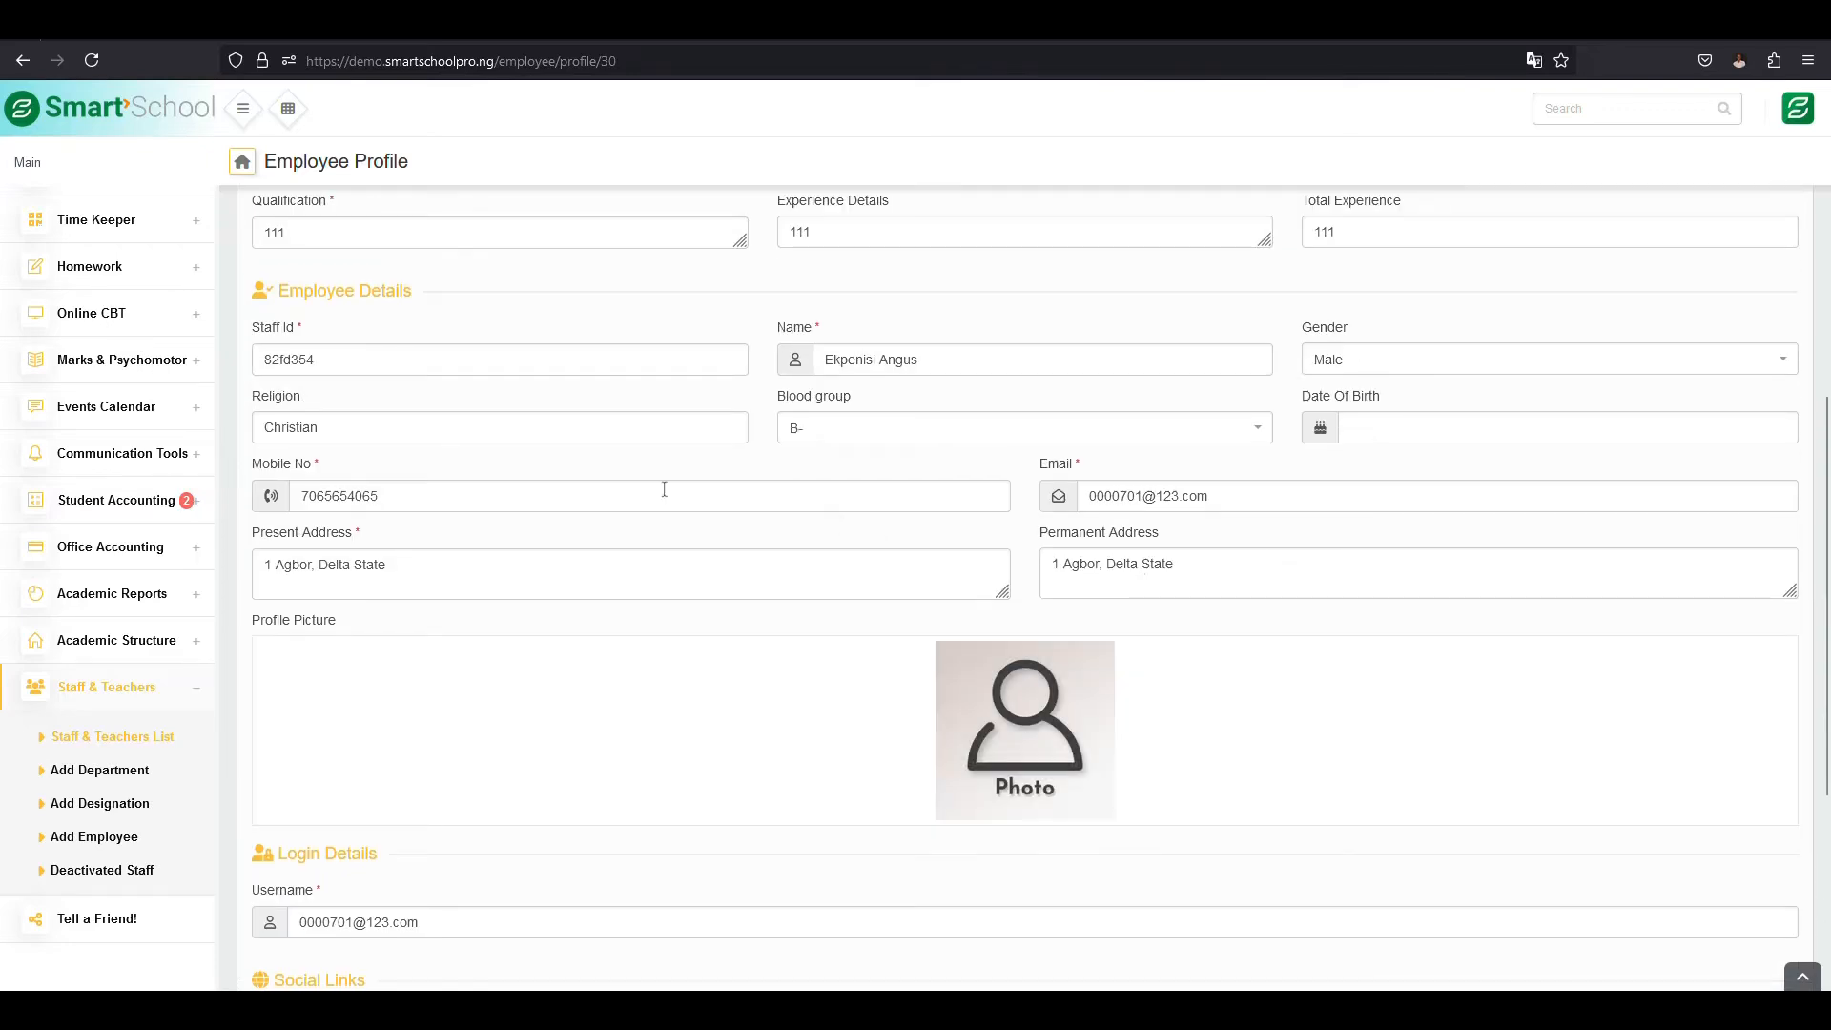
scroll(481, 454, "up", 3)
key("alt+Tab")
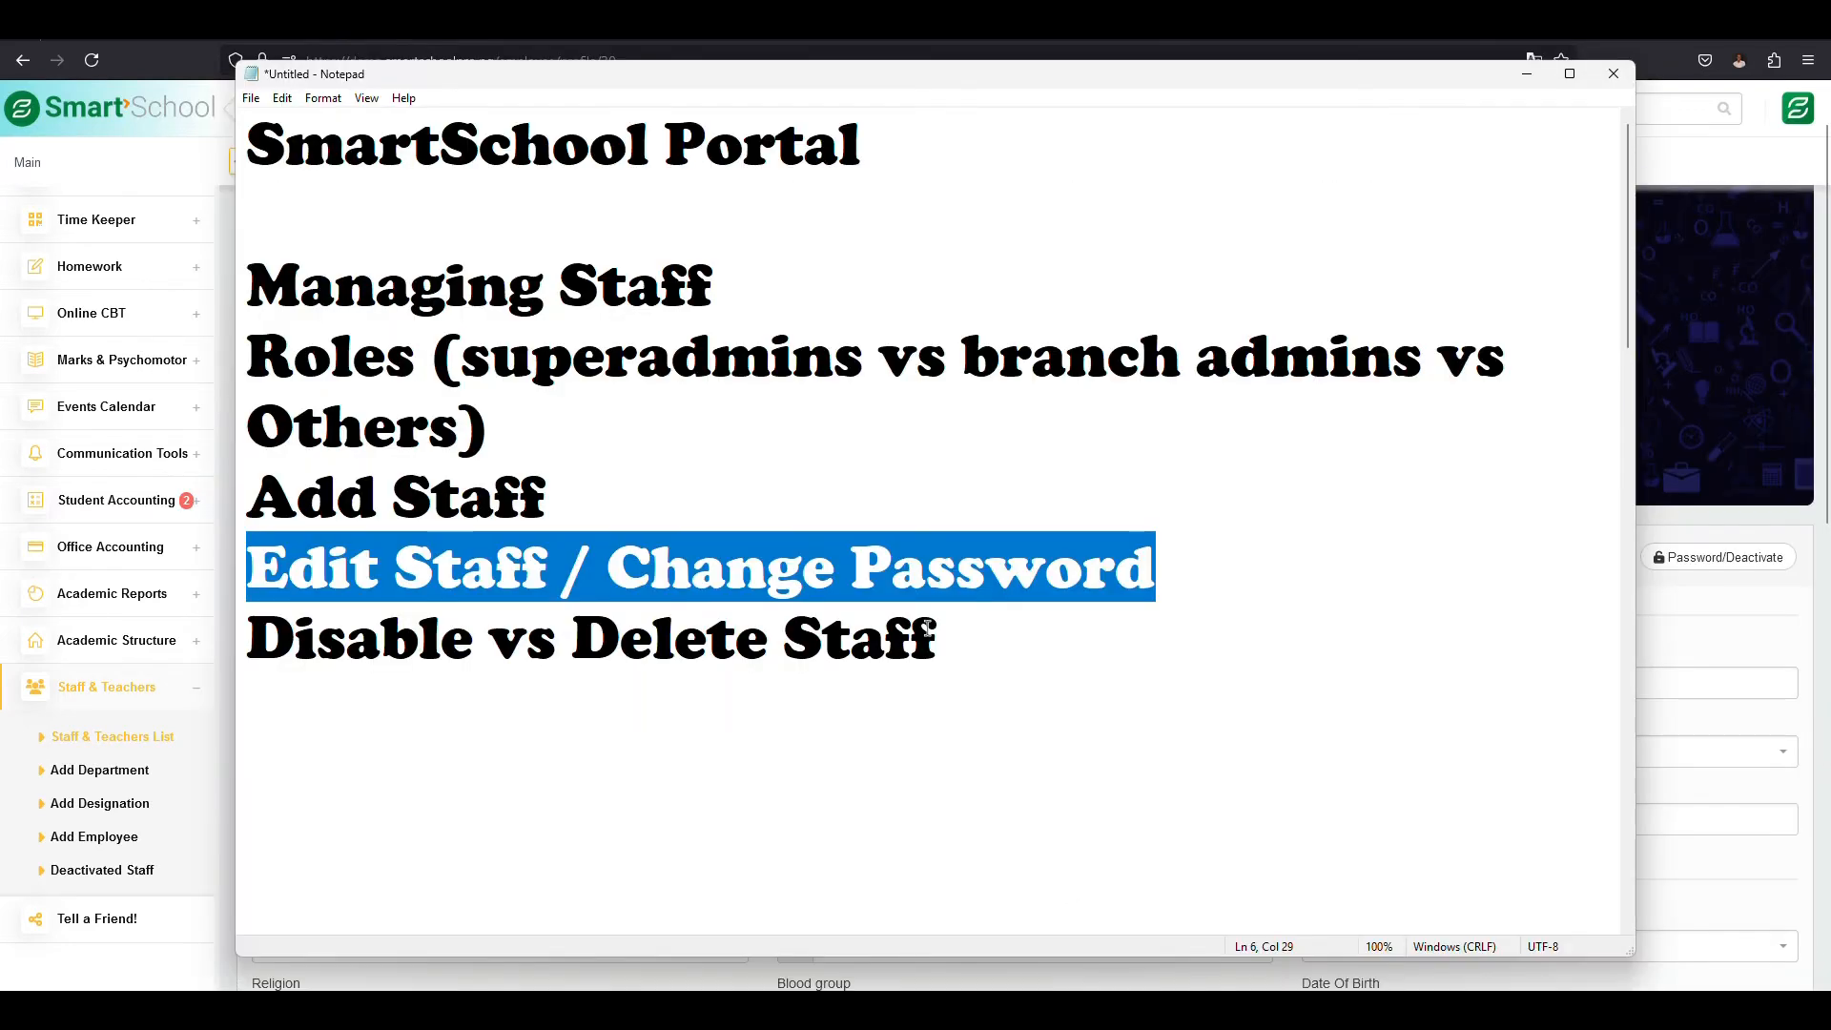
- Highlight the Change Password topic in the Notepad outline and return to the staff profile in the browser
left_click(639, 575)
left_click_drag(639, 575, 1199, 566)
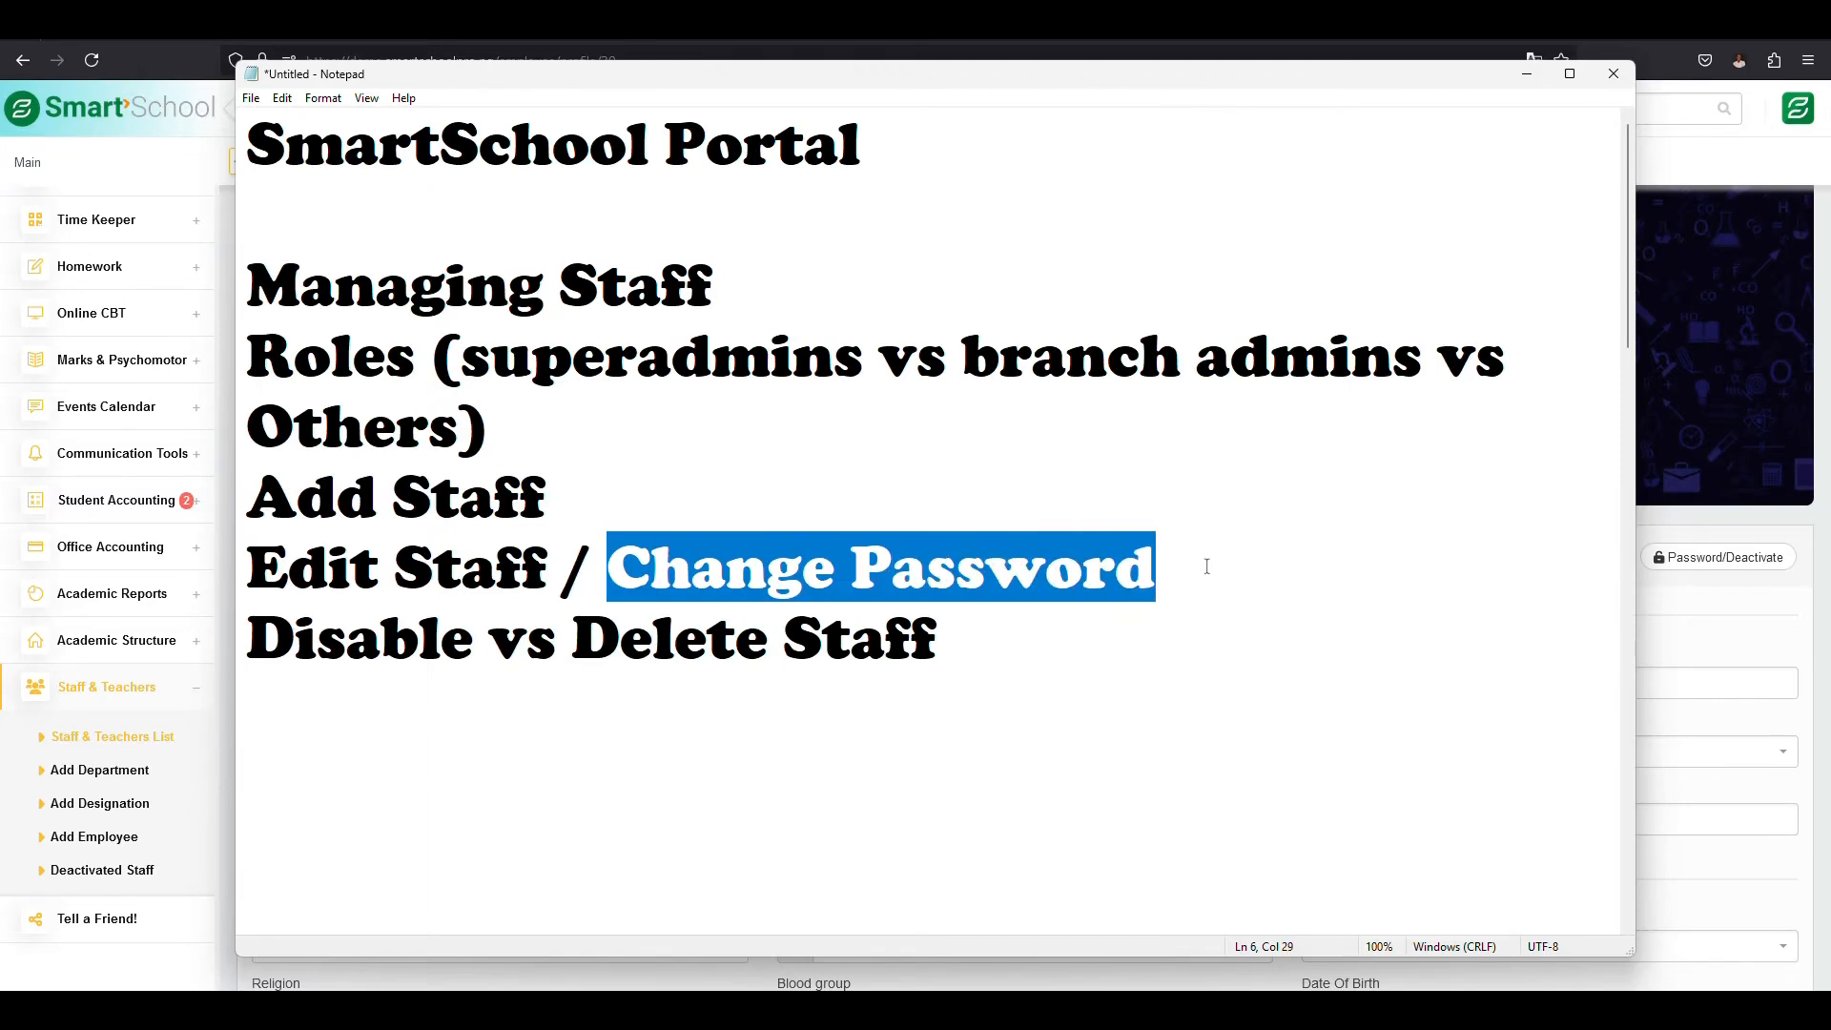
left_click(1207, 567)
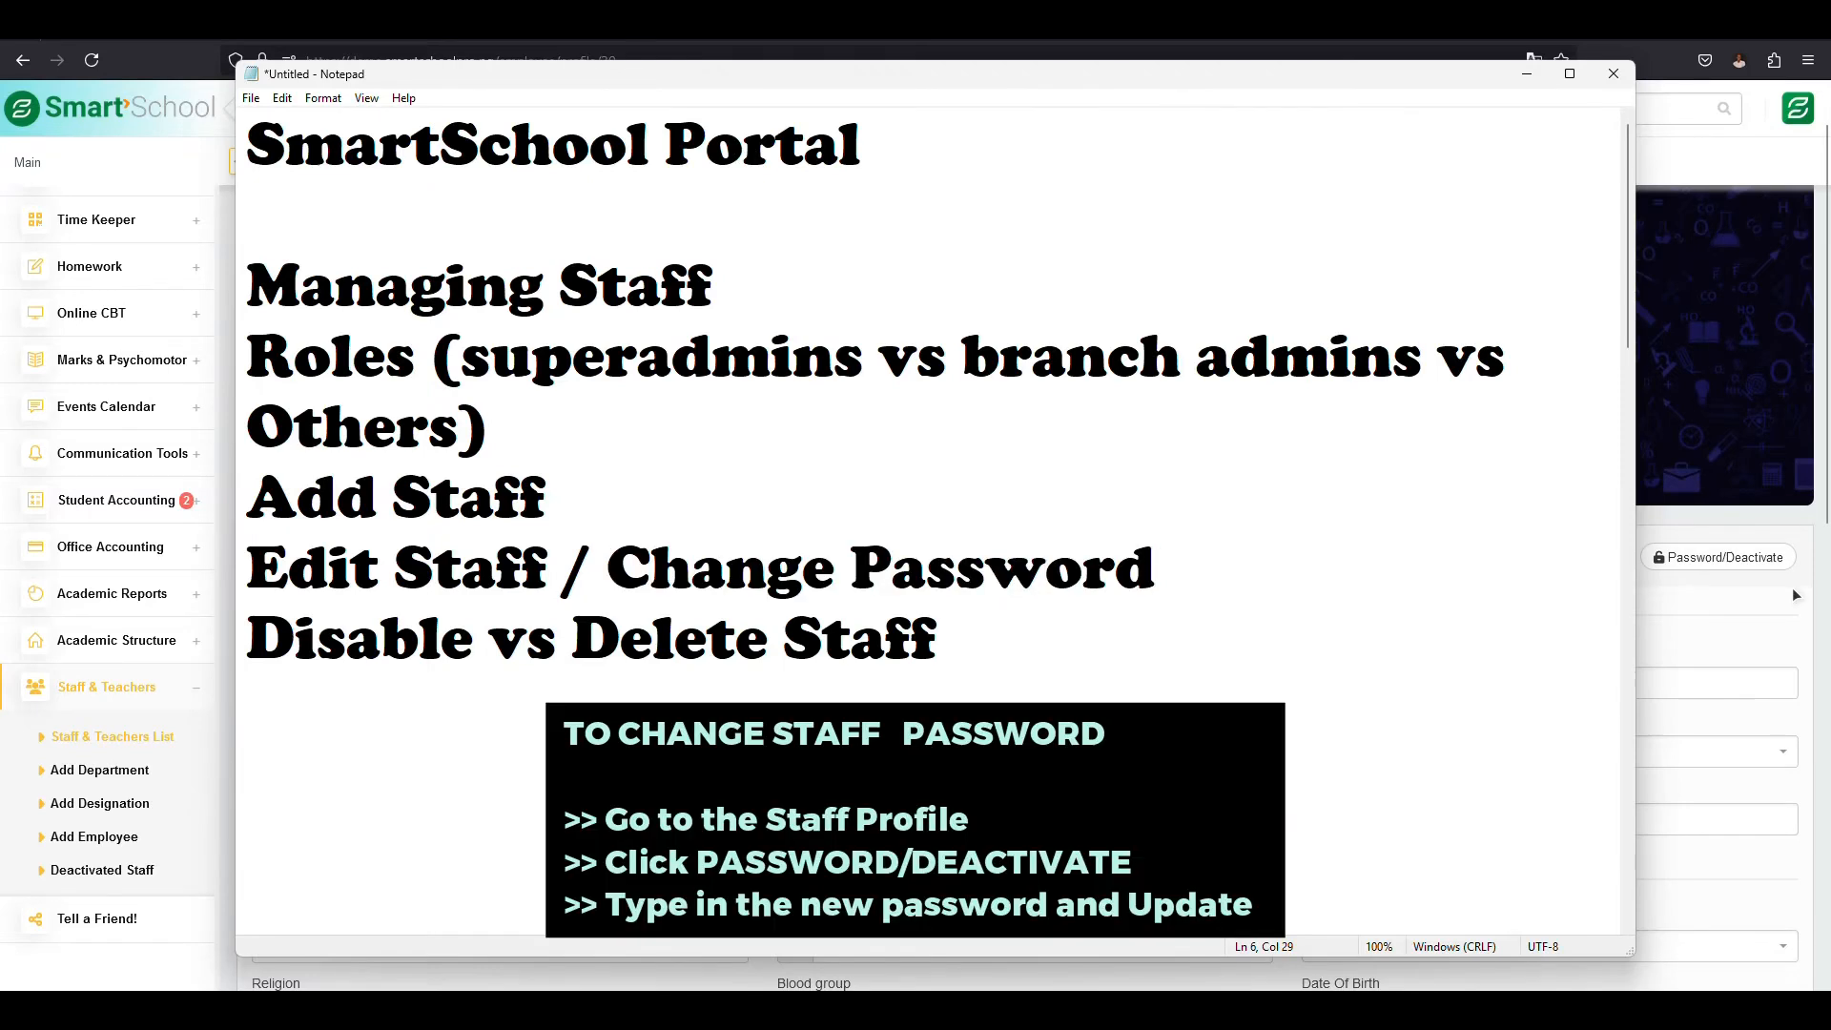
left_click(1793, 591)
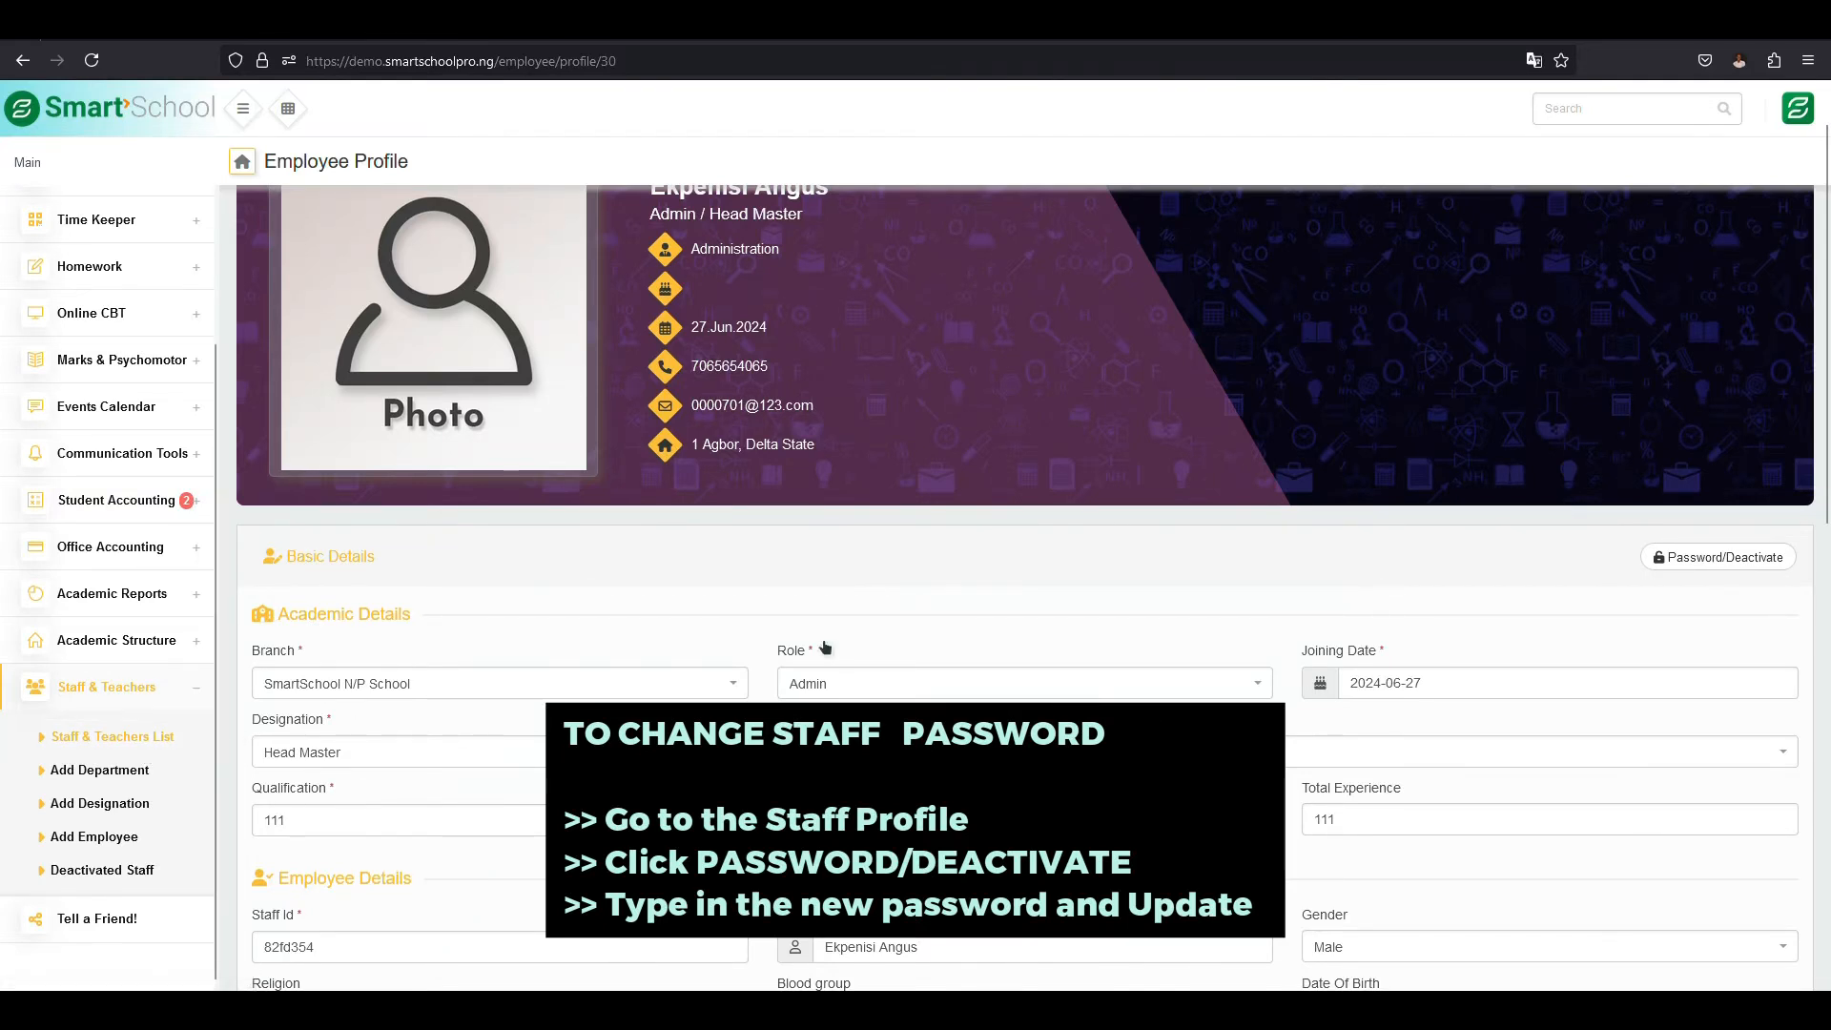
scroll(947, 596, "up", 1)
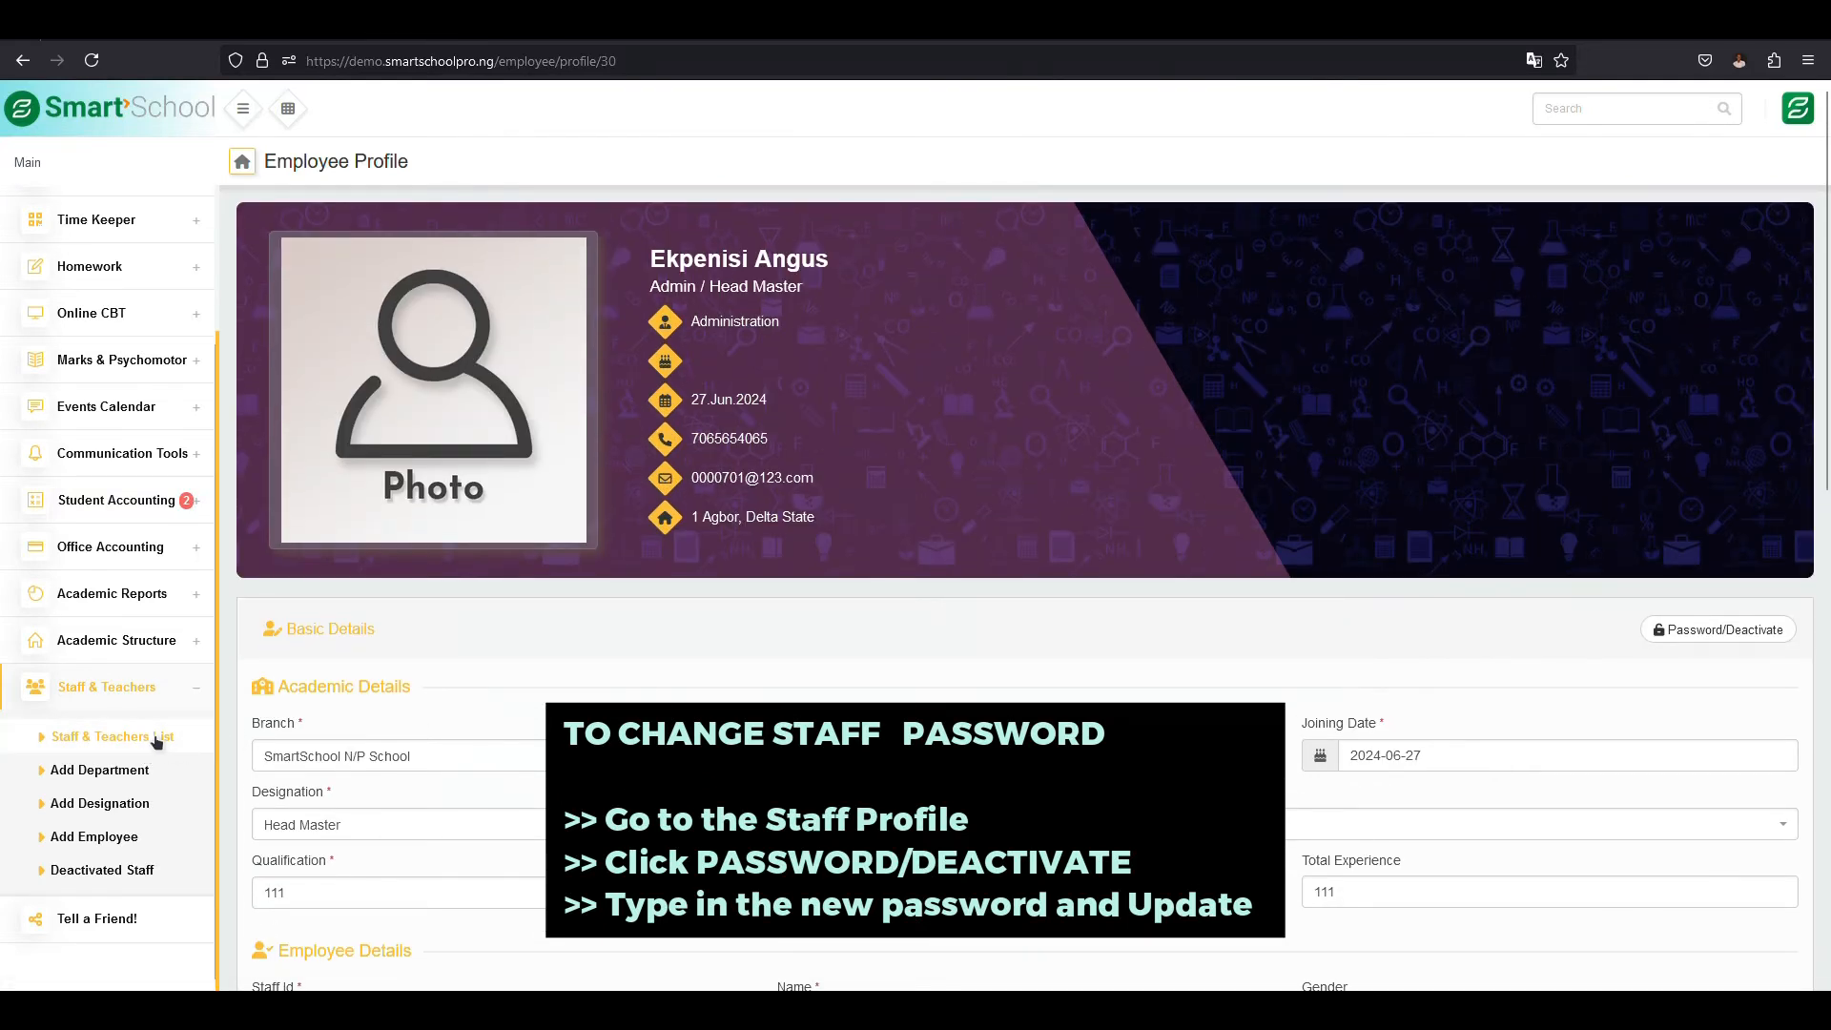
left_click(145, 737)
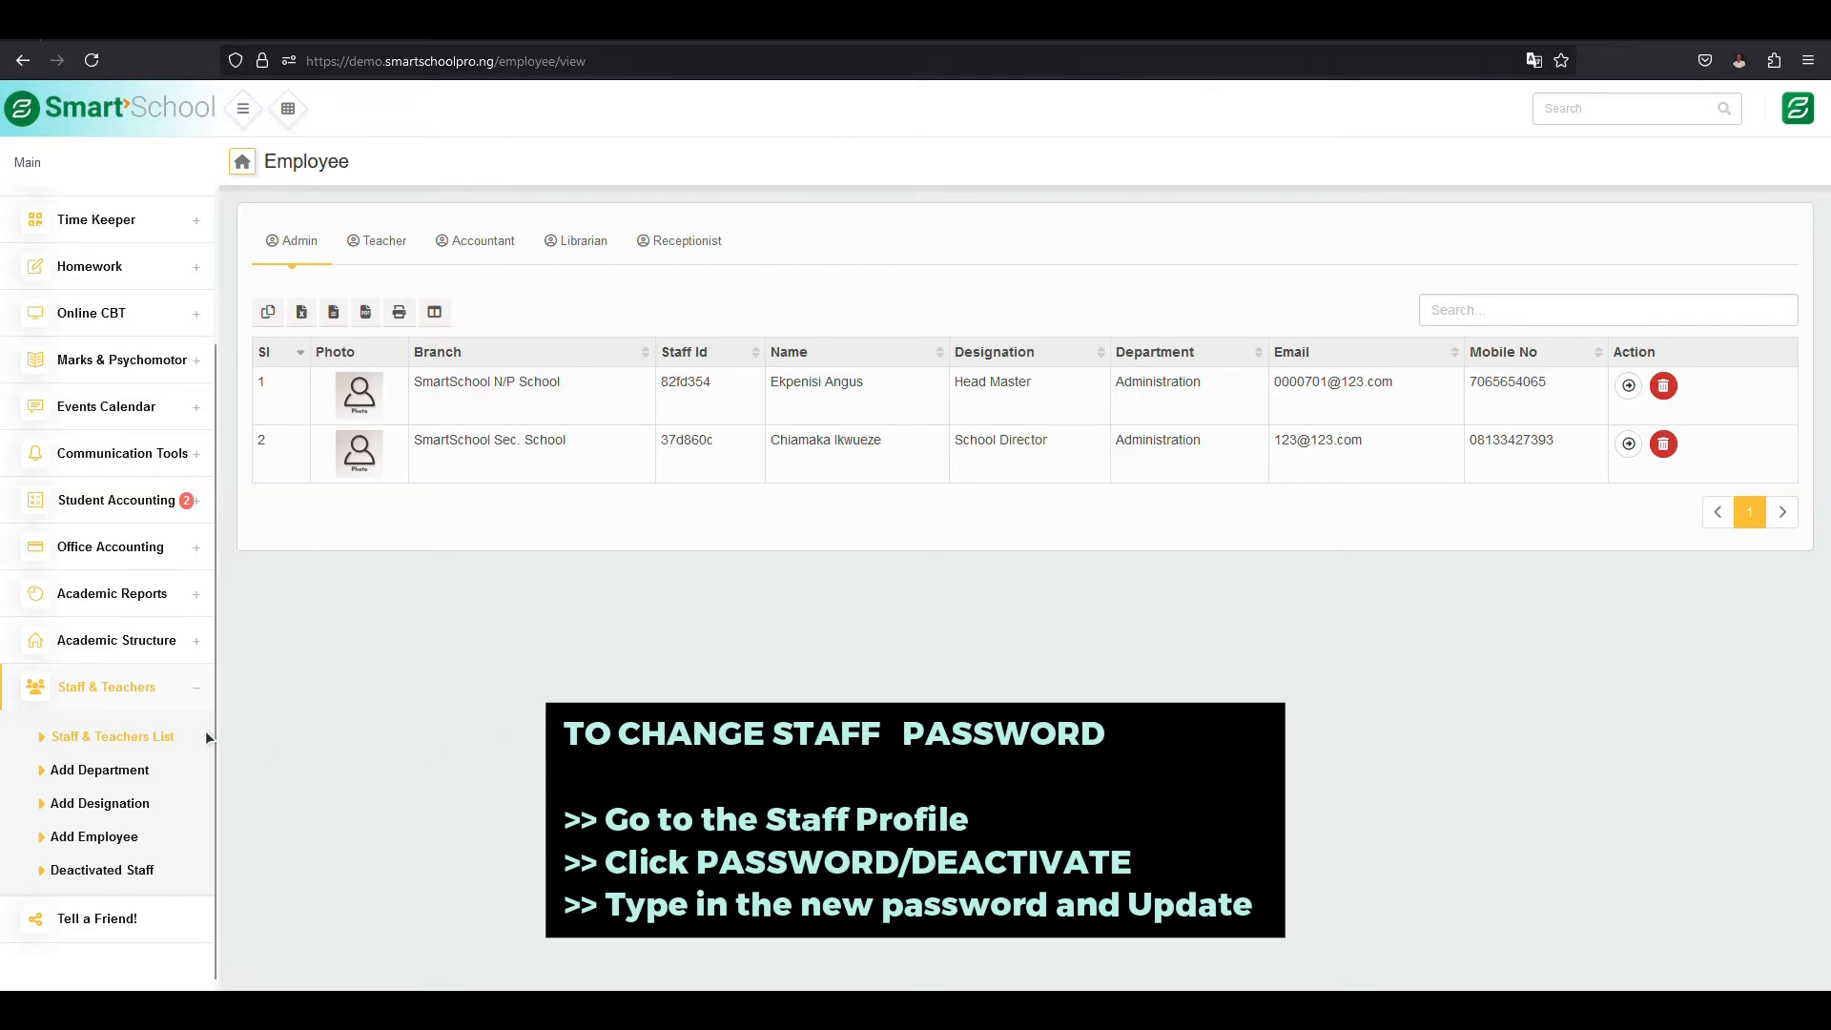
left_click(1633, 387)
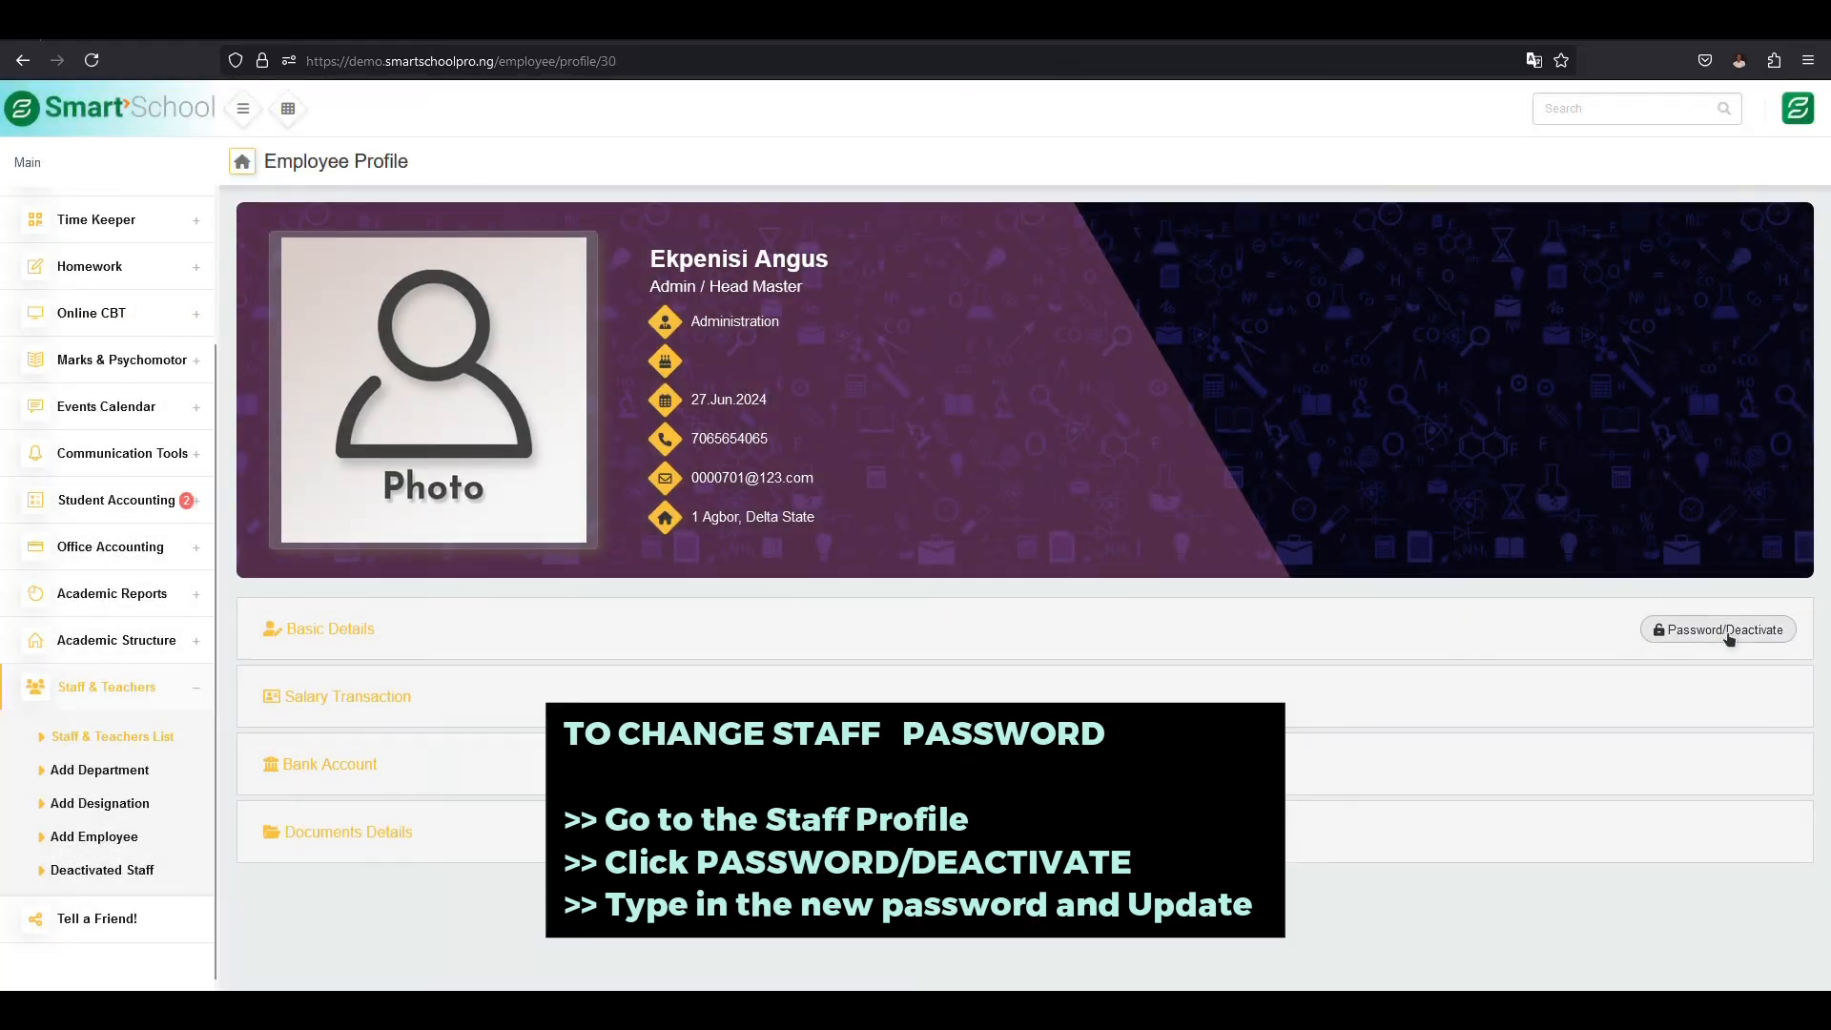
left_click(1727, 632)
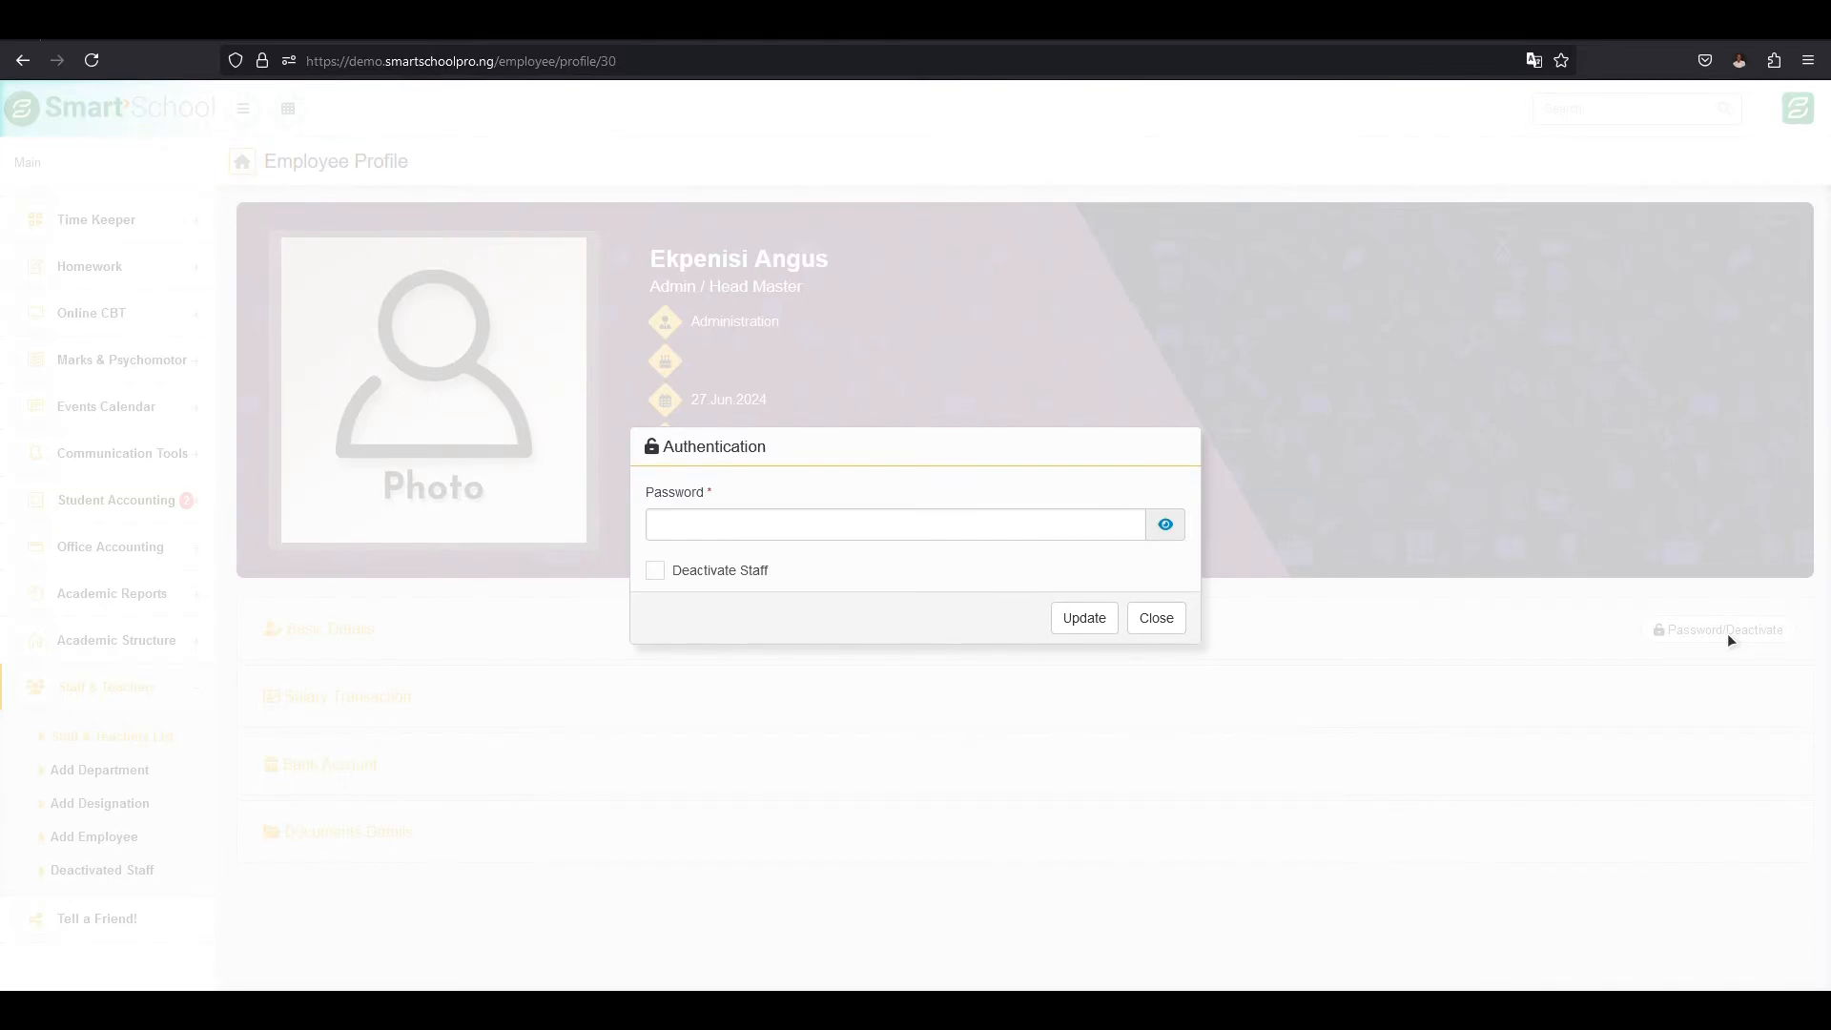
- Enter a trial password in the Head Master's Password field, reveal it, and close the dialog without updating
left_click(839, 534)
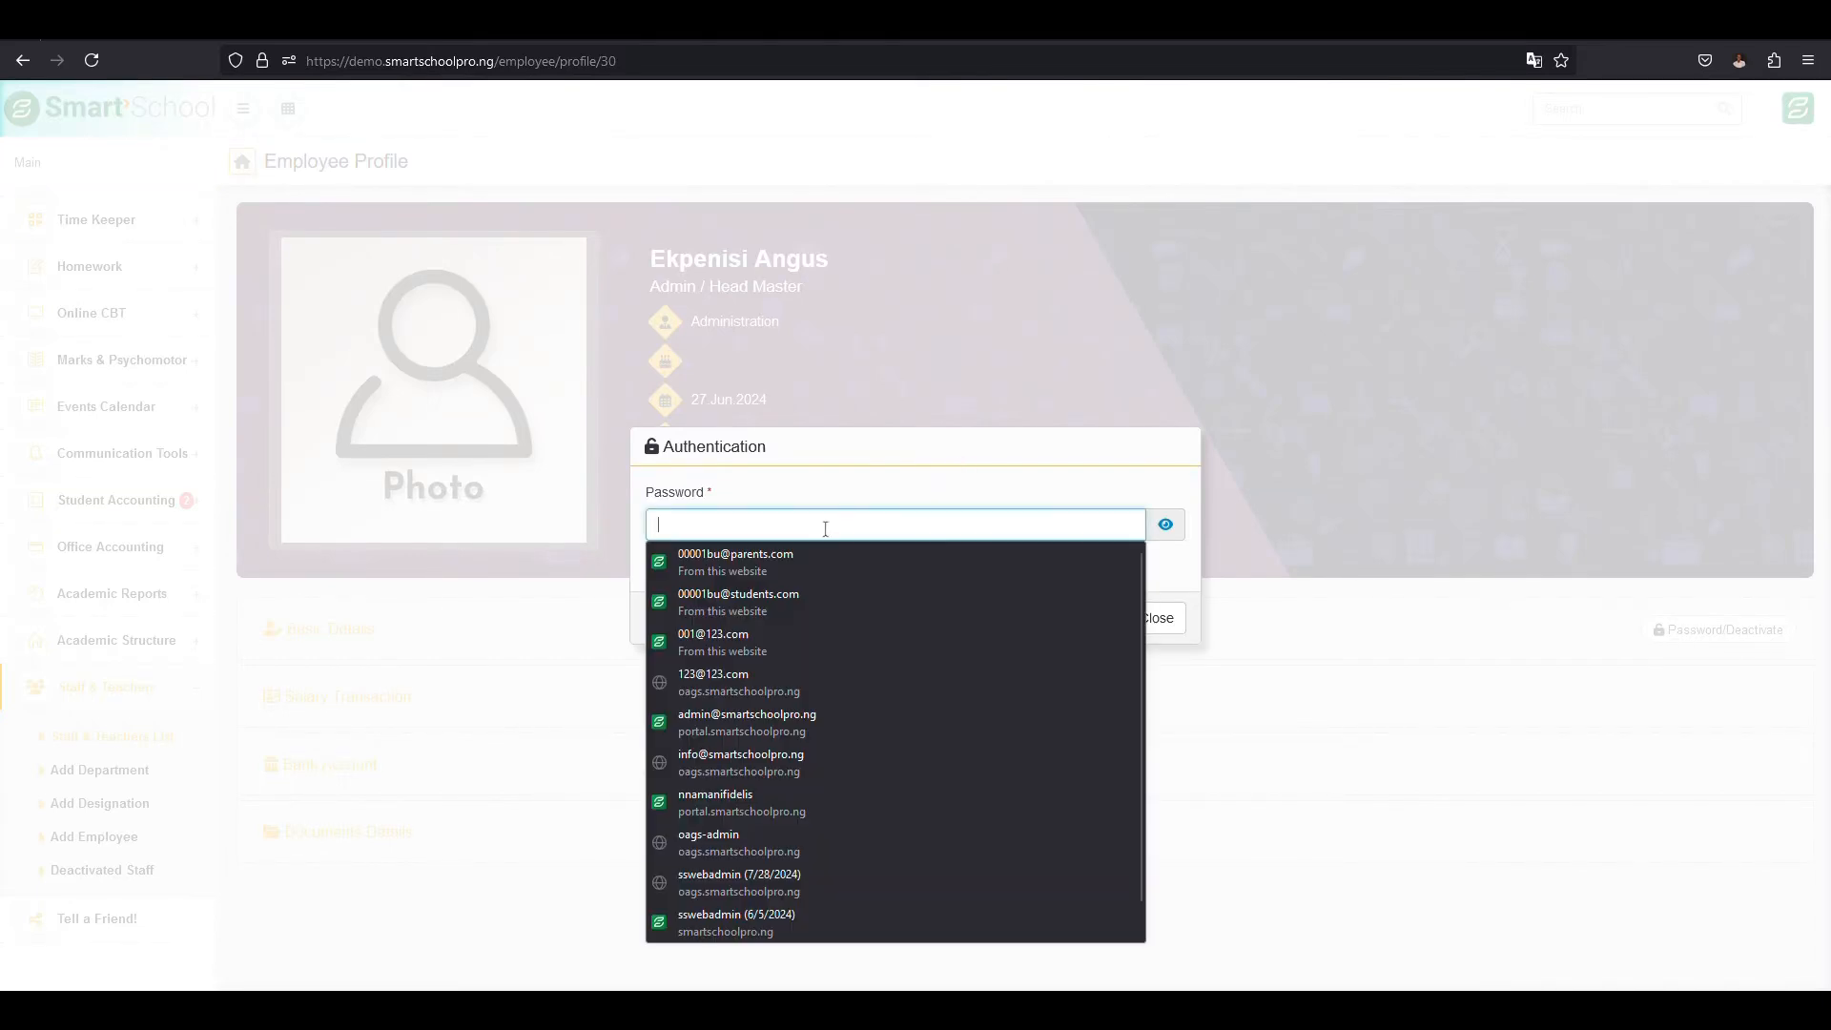
left_click(1173, 524)
left_click(960, 516)
left_click(1168, 534)
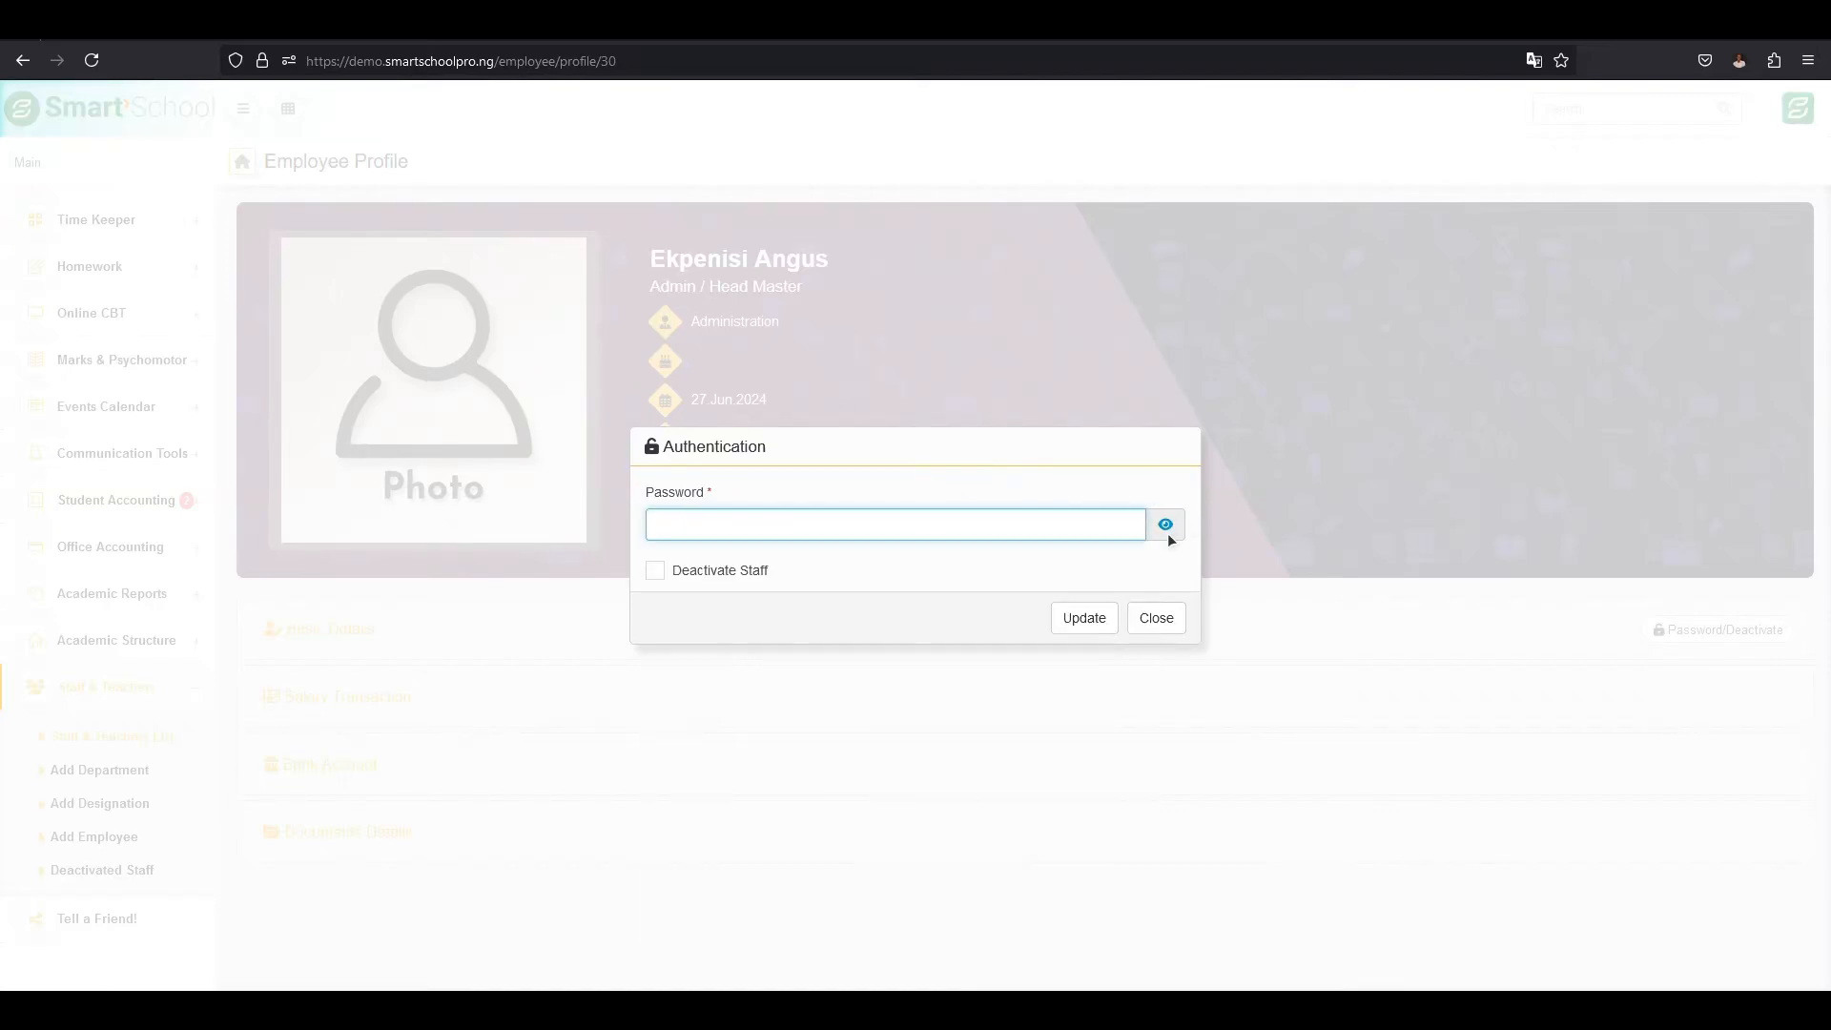
left_click(1054, 522)
type("•••••")
left_click(1167, 525)
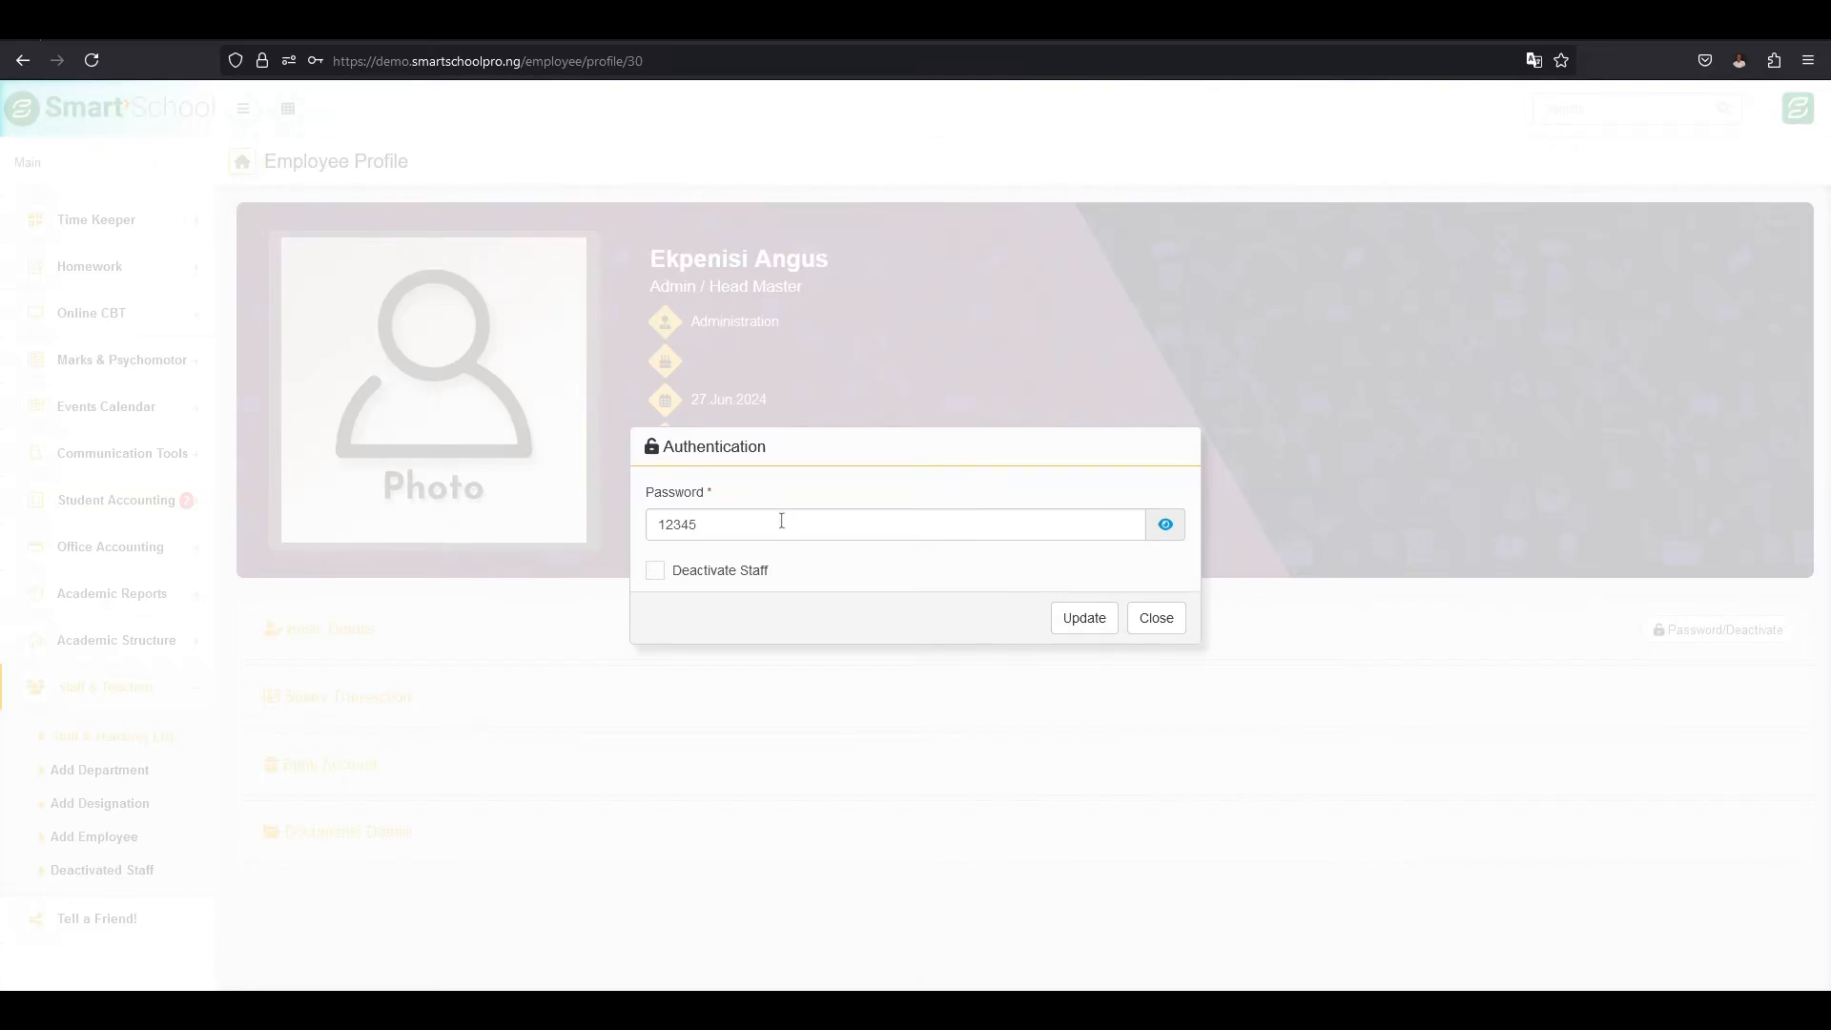
left_click(1157, 621)
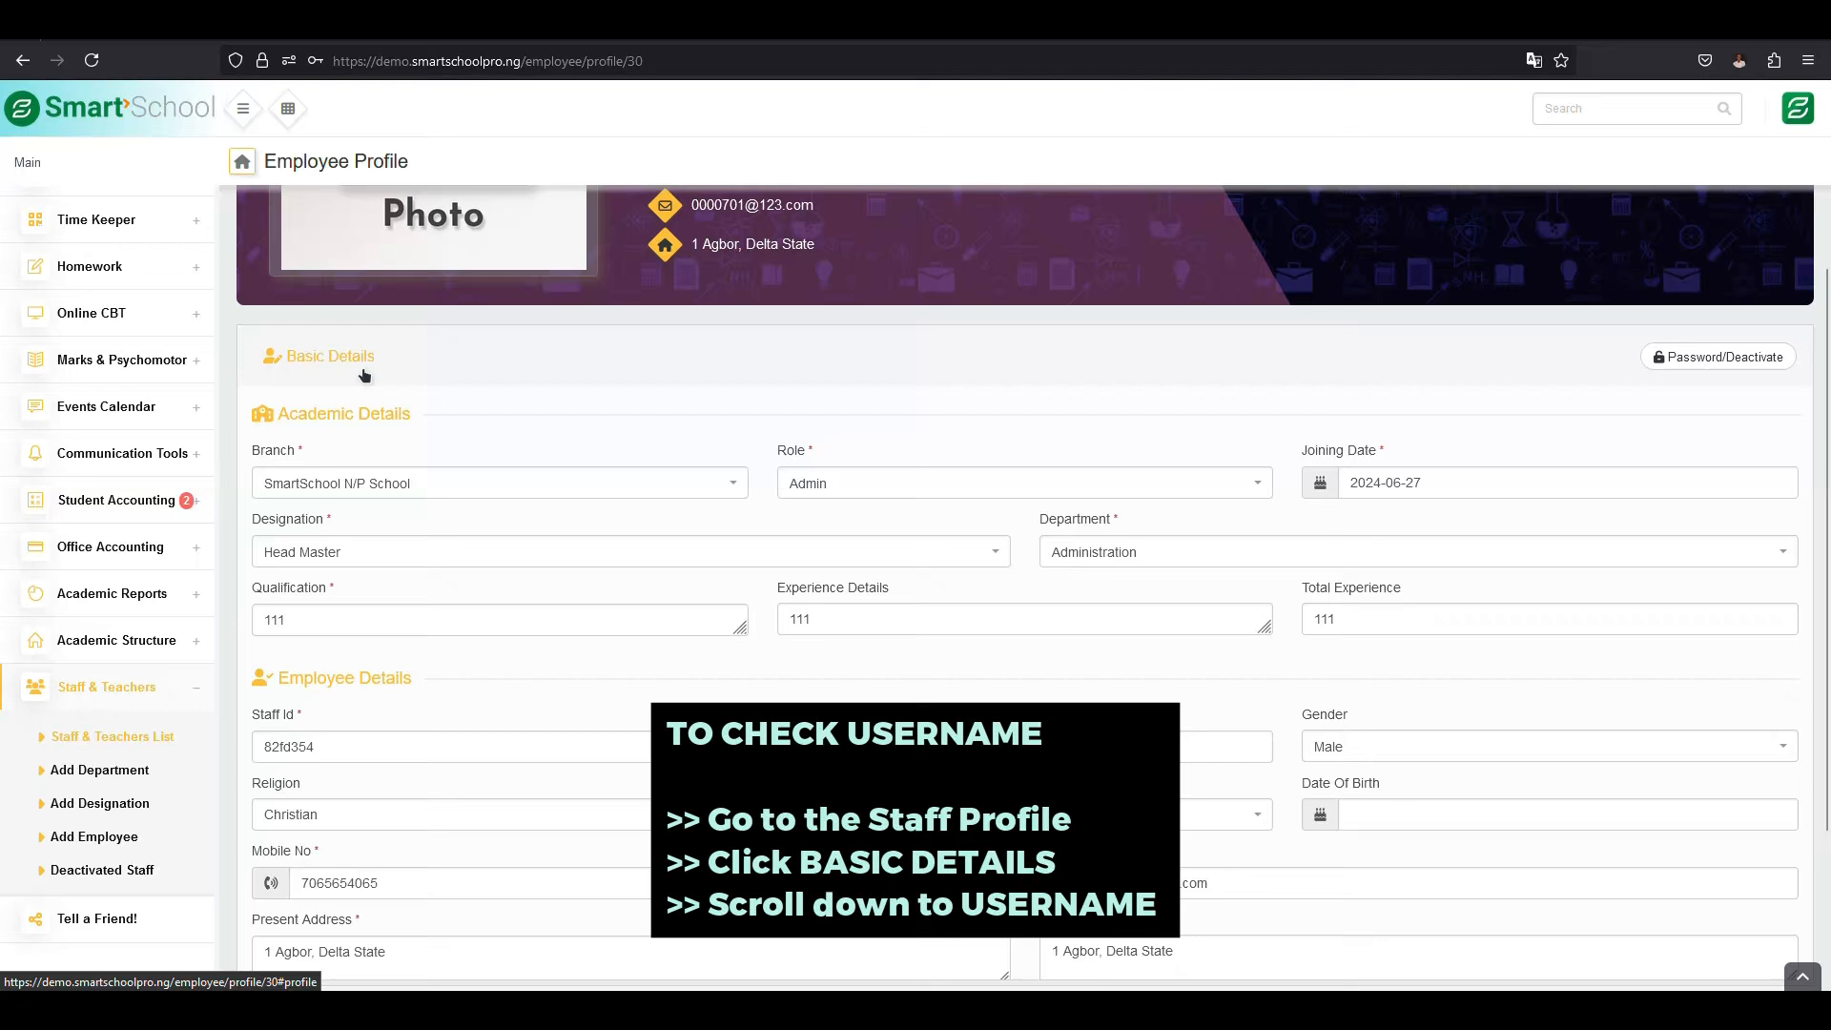
- Expand the Head Master's Basic Details and highlight the username under Login Details
left_click(365, 375)
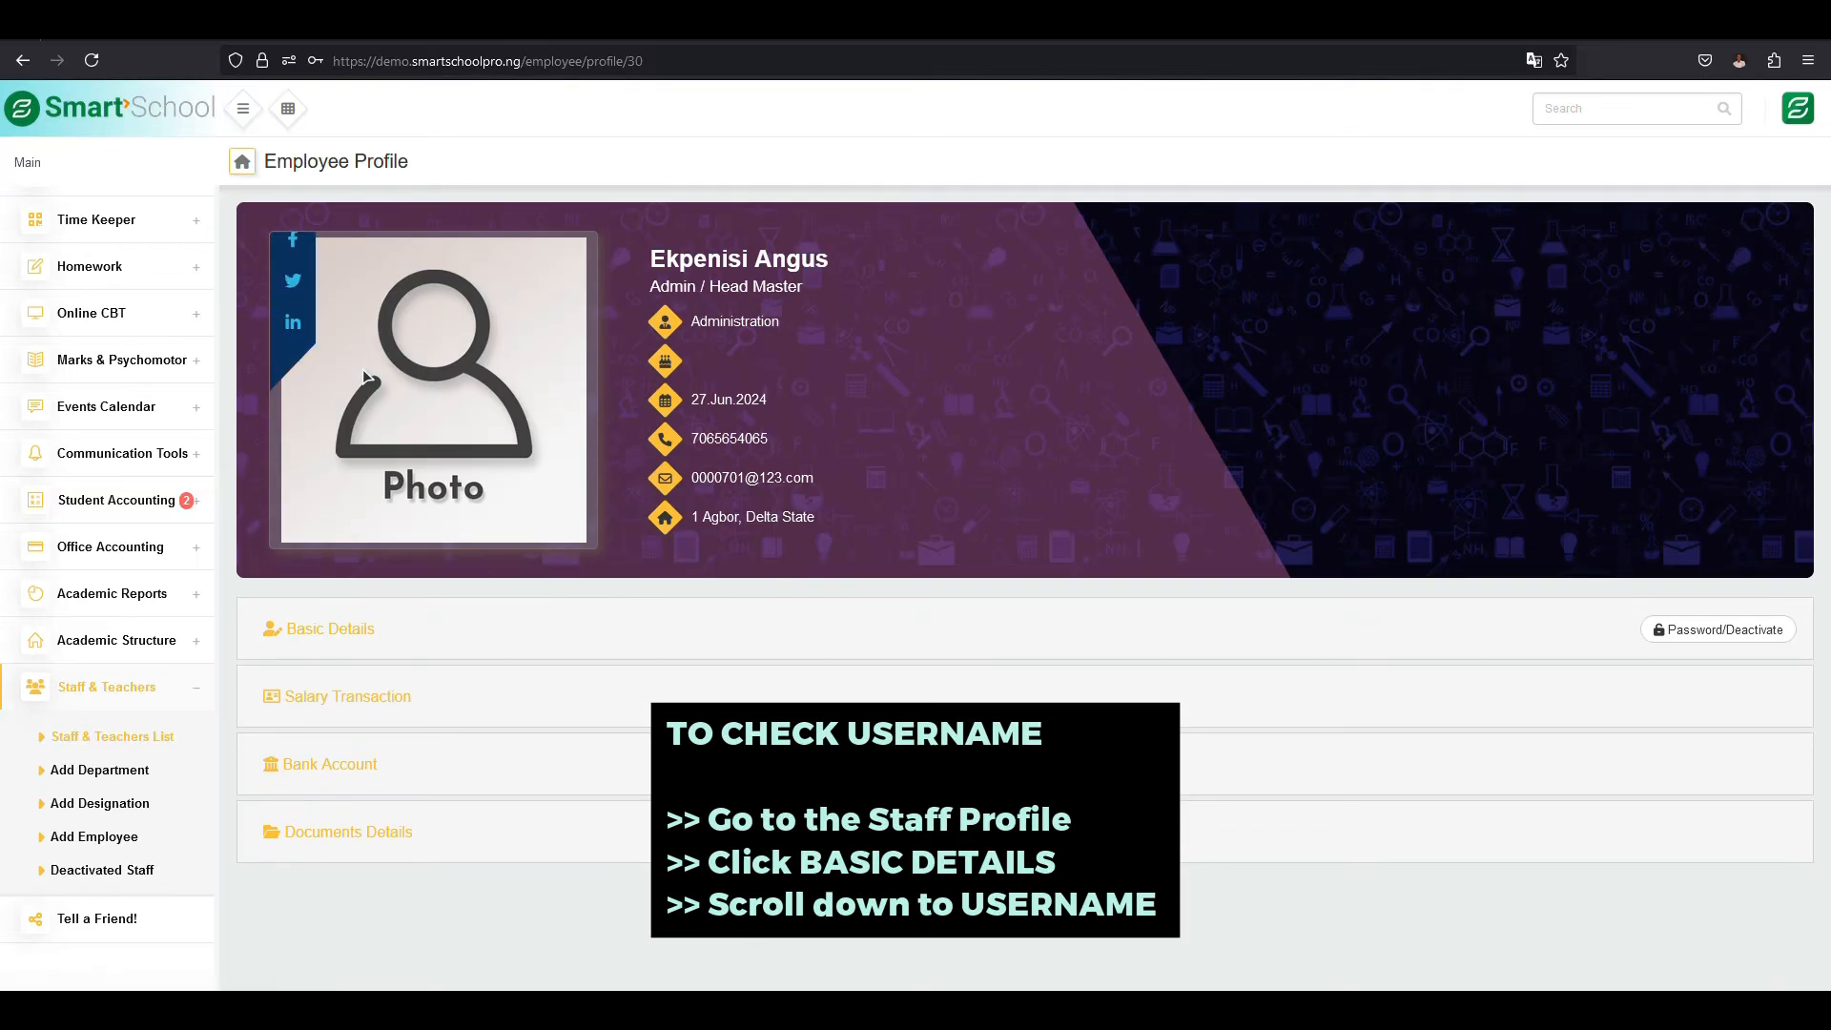
left_click(352, 638)
scroll(350, 640, "down", 5)
scroll(350, 640, "down", 5)
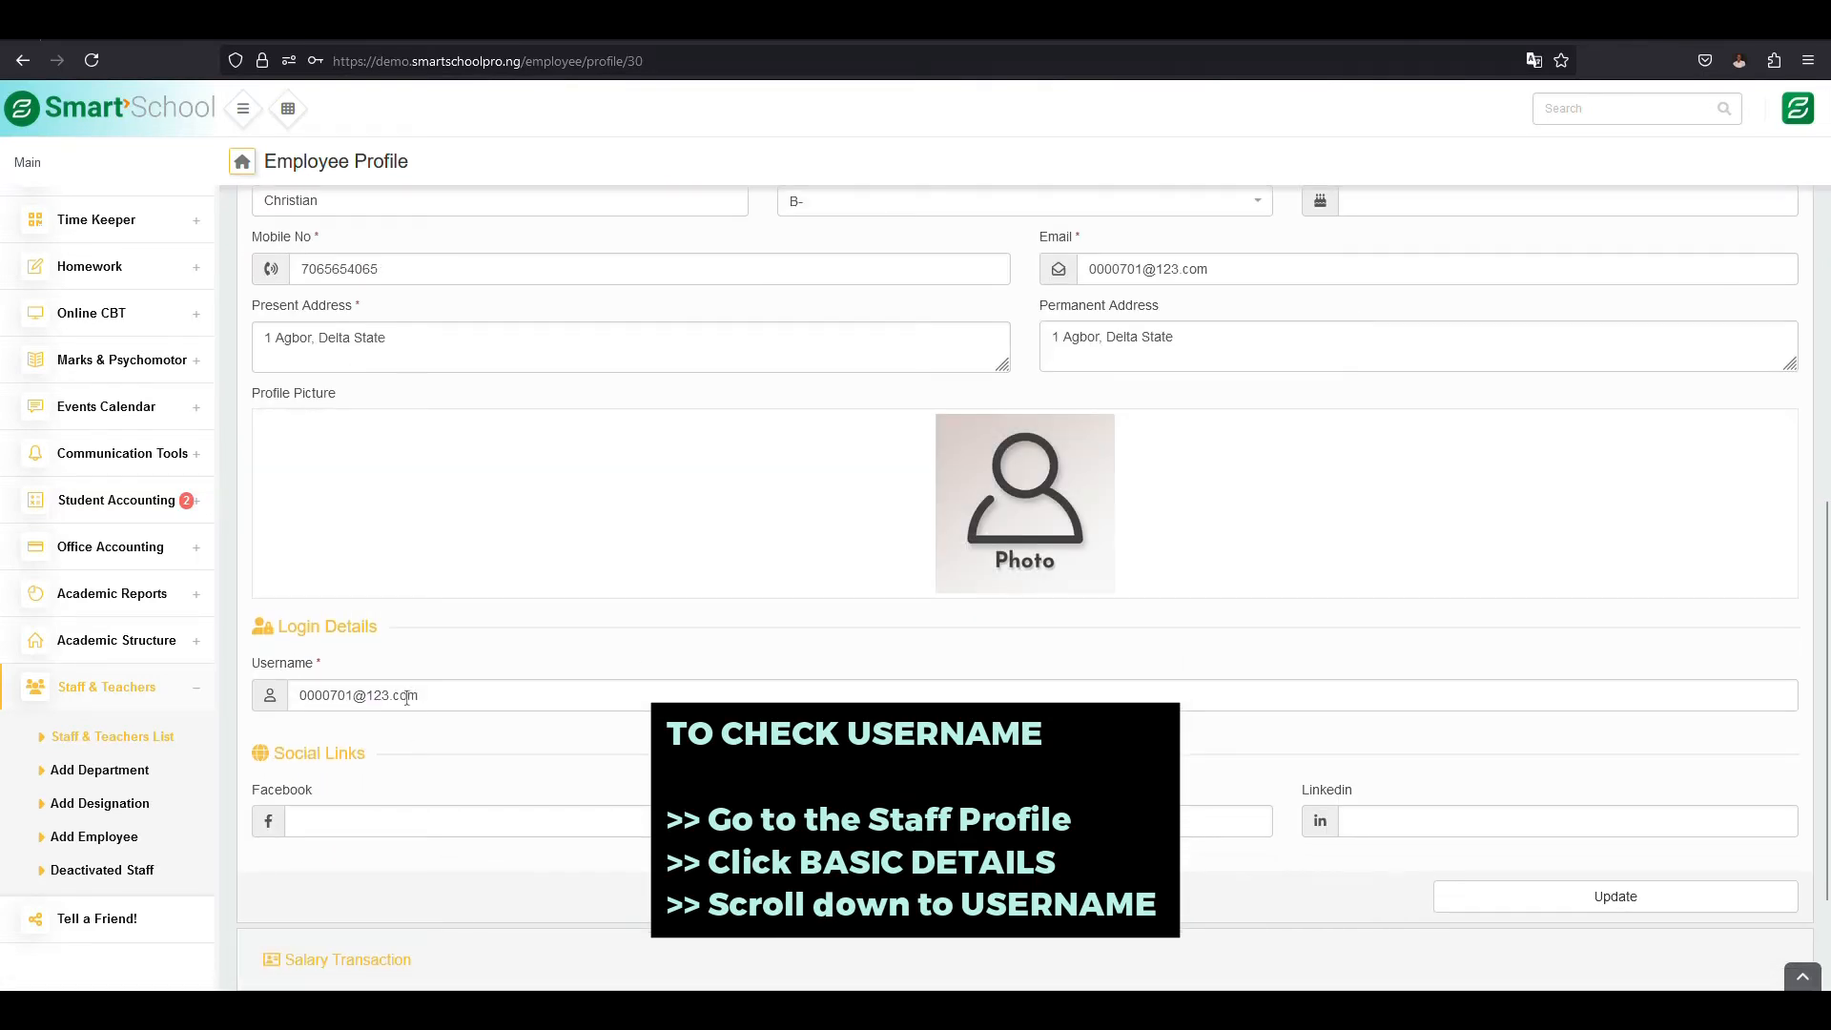
left_click_drag(407, 697, 282, 691)
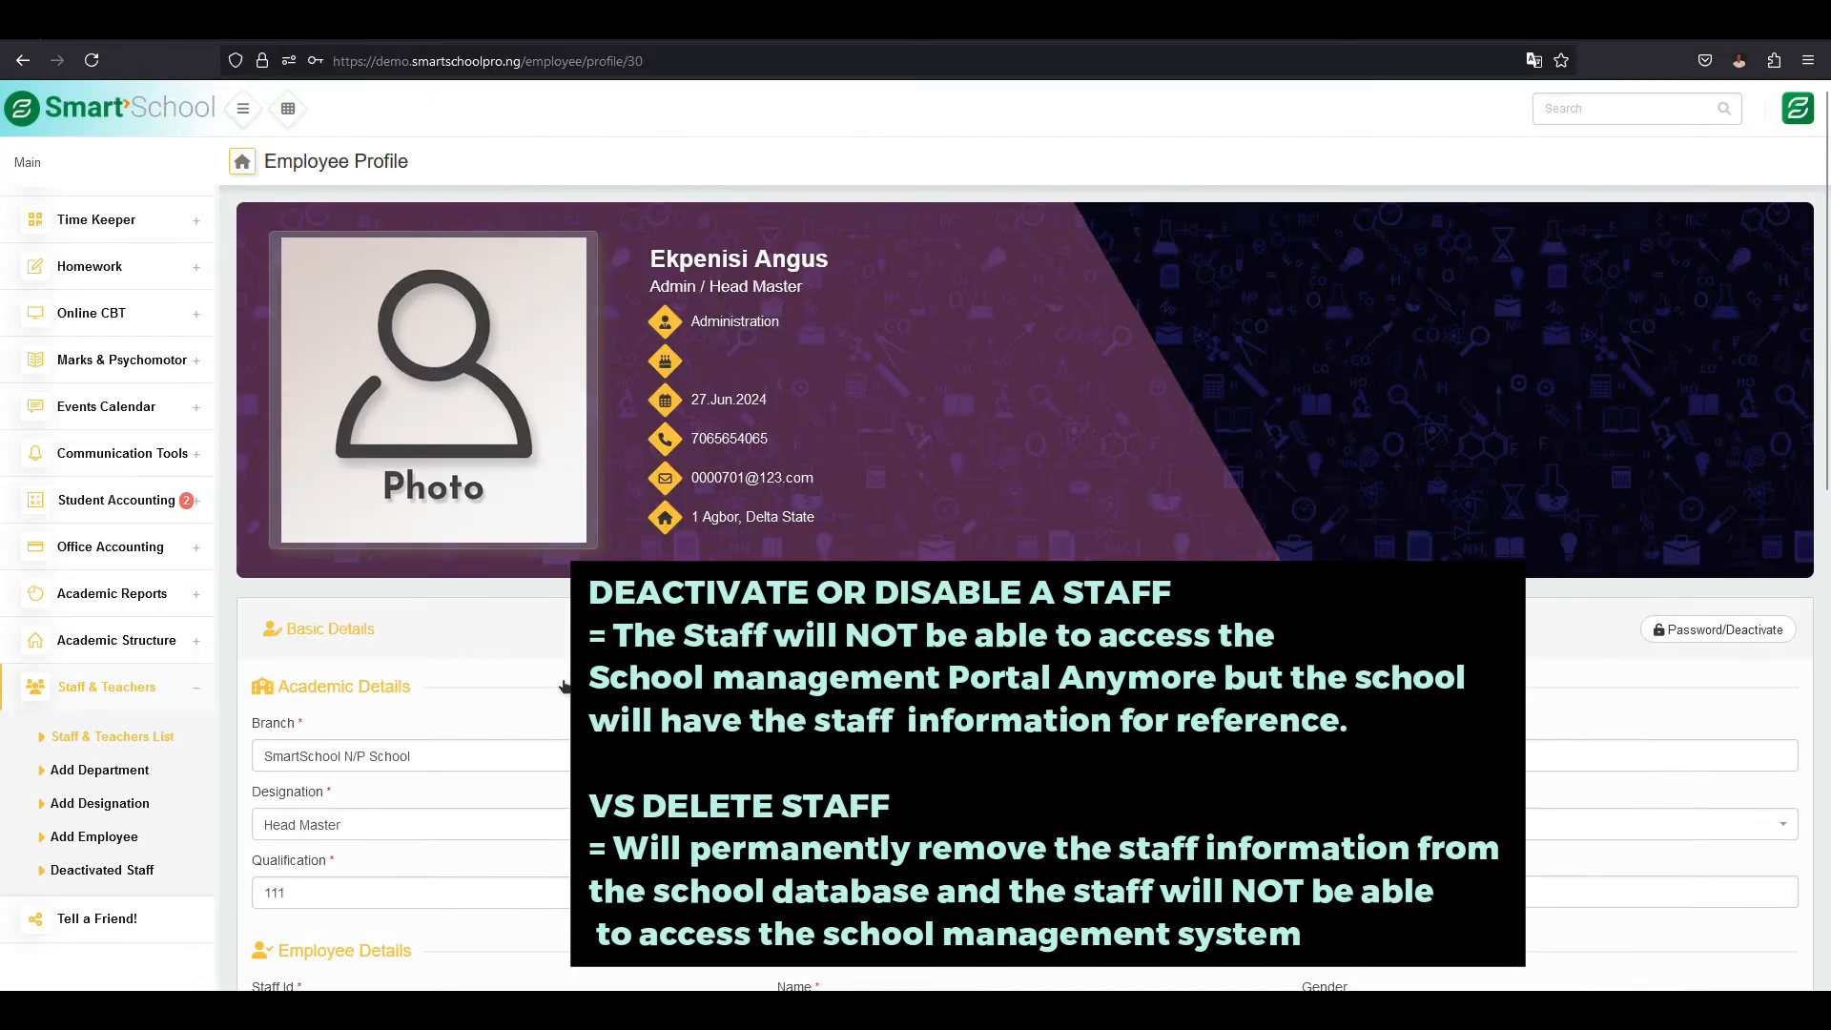
- Start deleting the Head Master from the Admin employees in the Staff & Teachers List and cancel the deletion
left_click(107, 738)
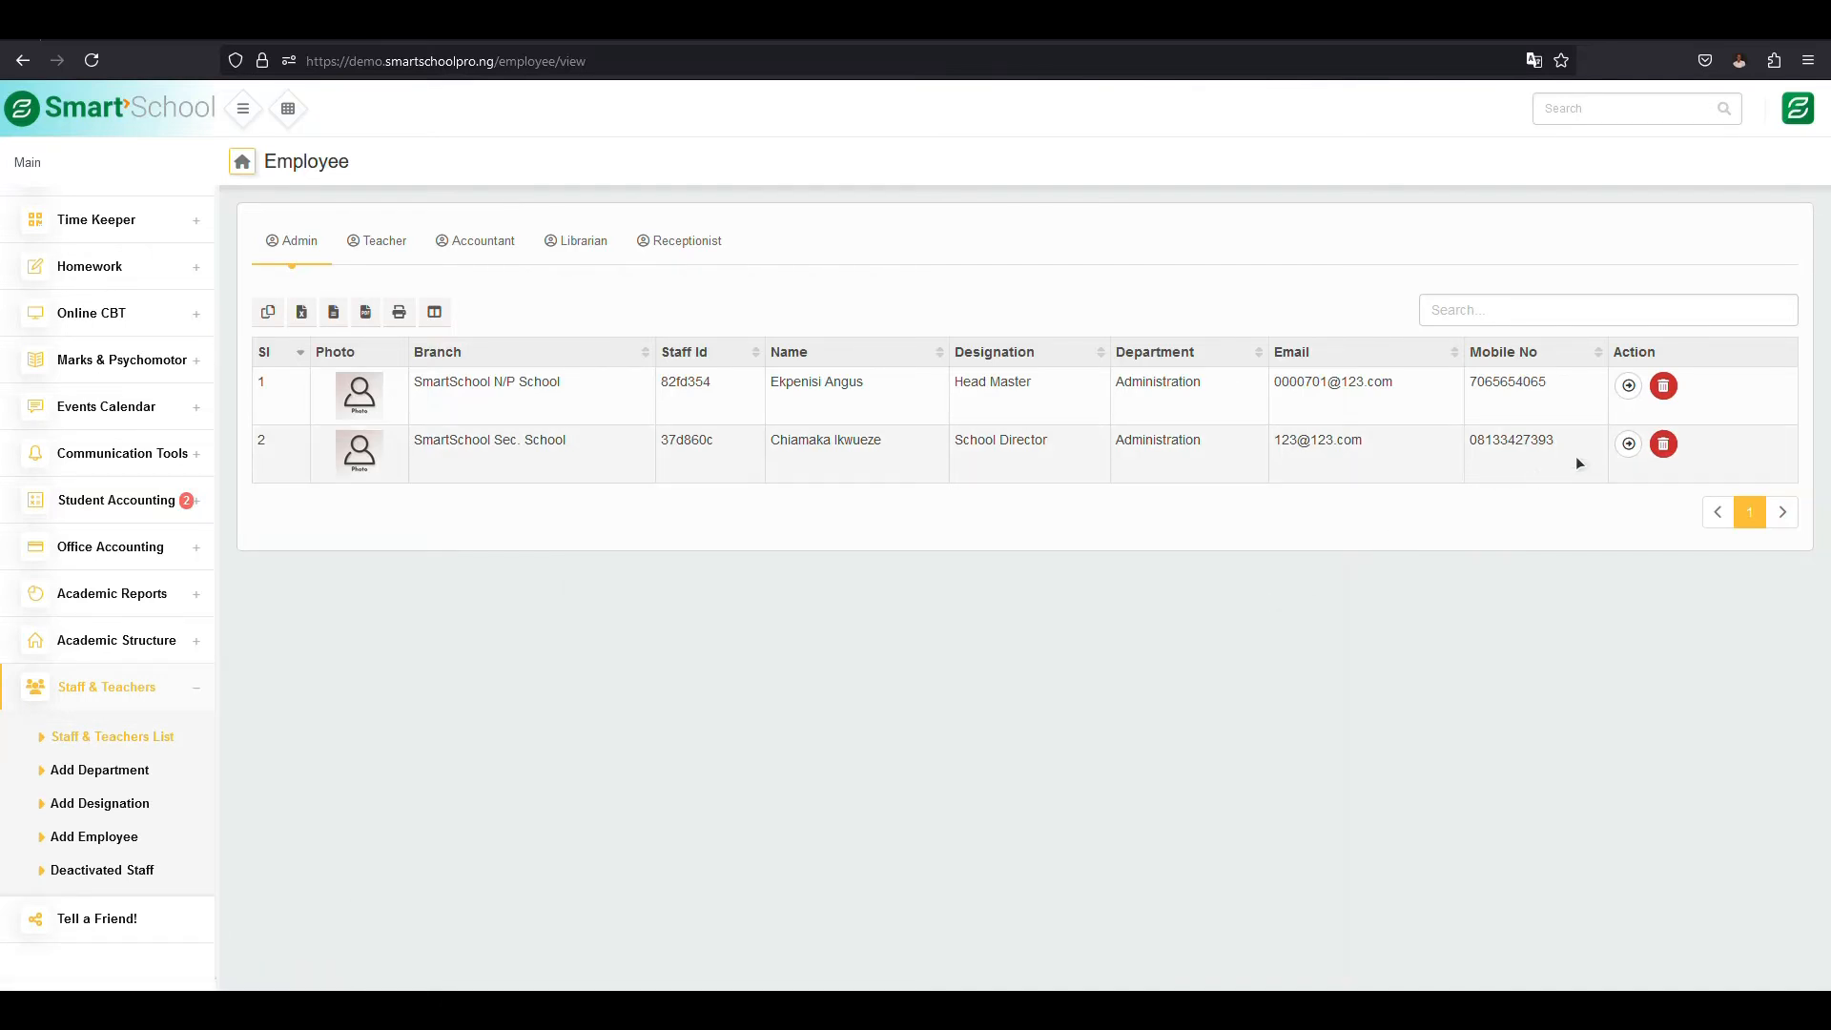
left_click(1664, 387)
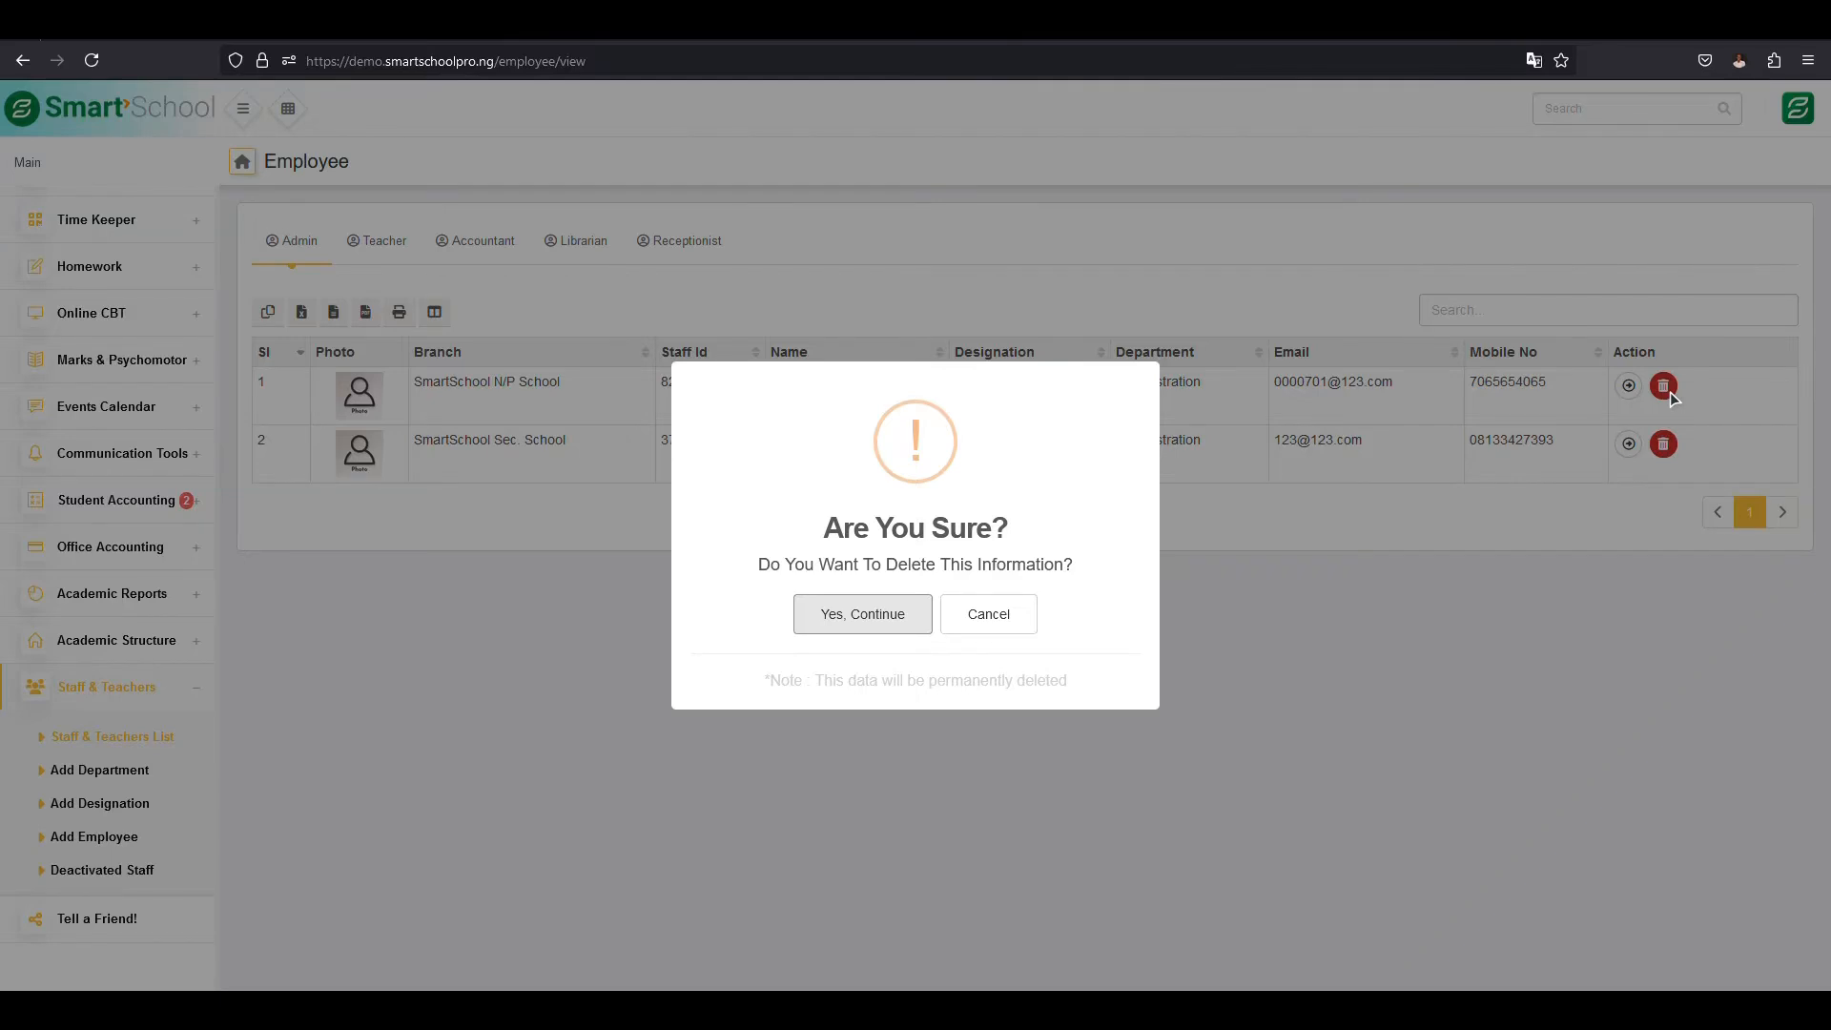
left_click(1000, 618)
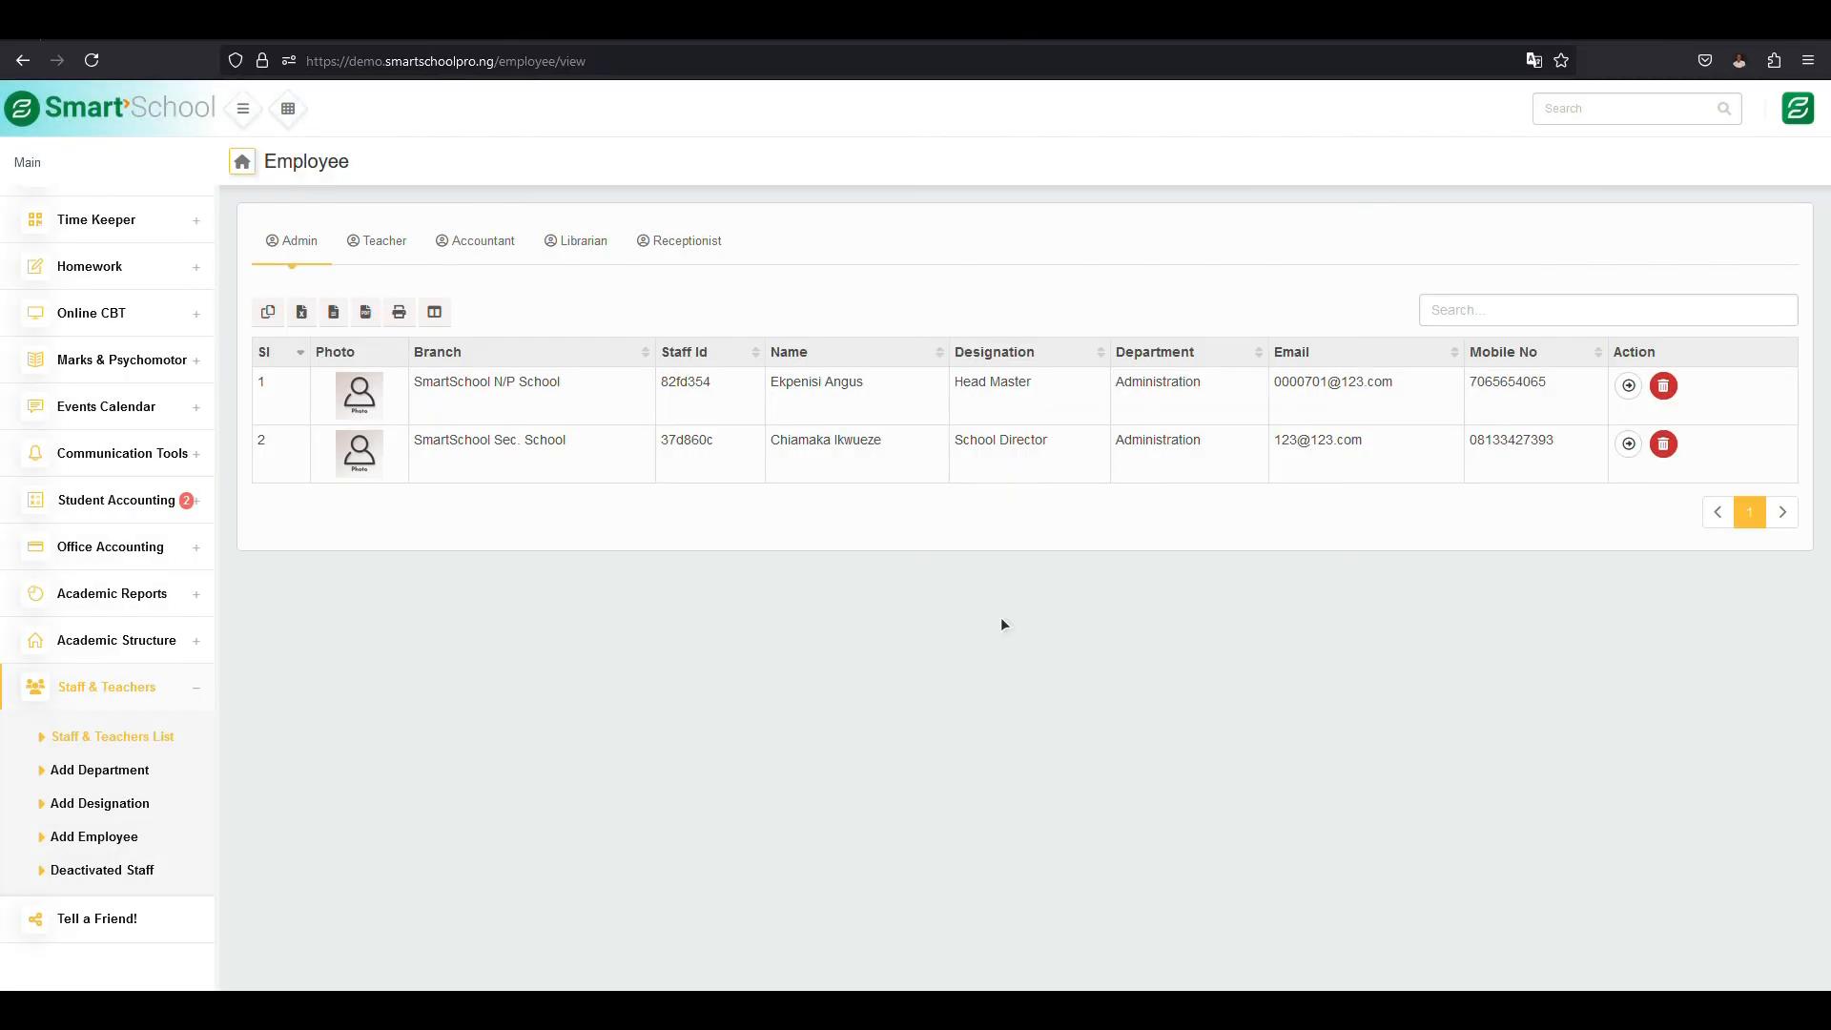
left_click(1629, 388)
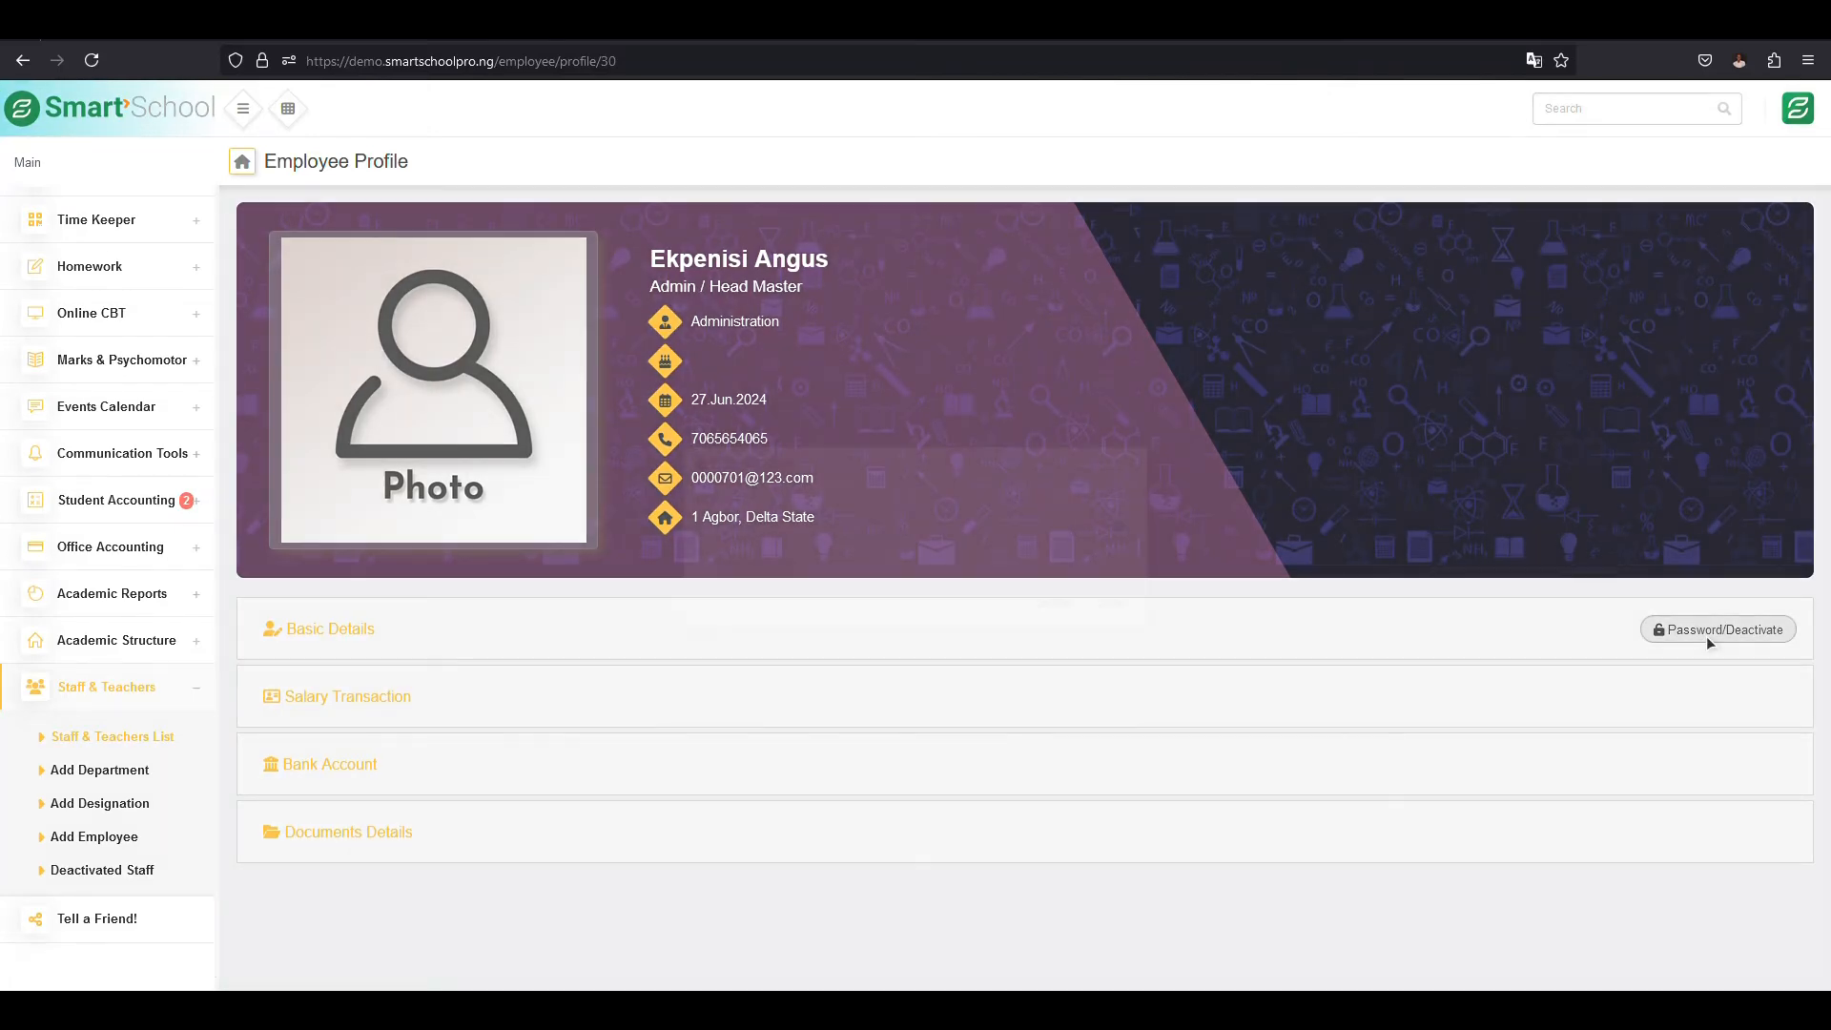
left_click(1707, 635)
left_click(678, 573)
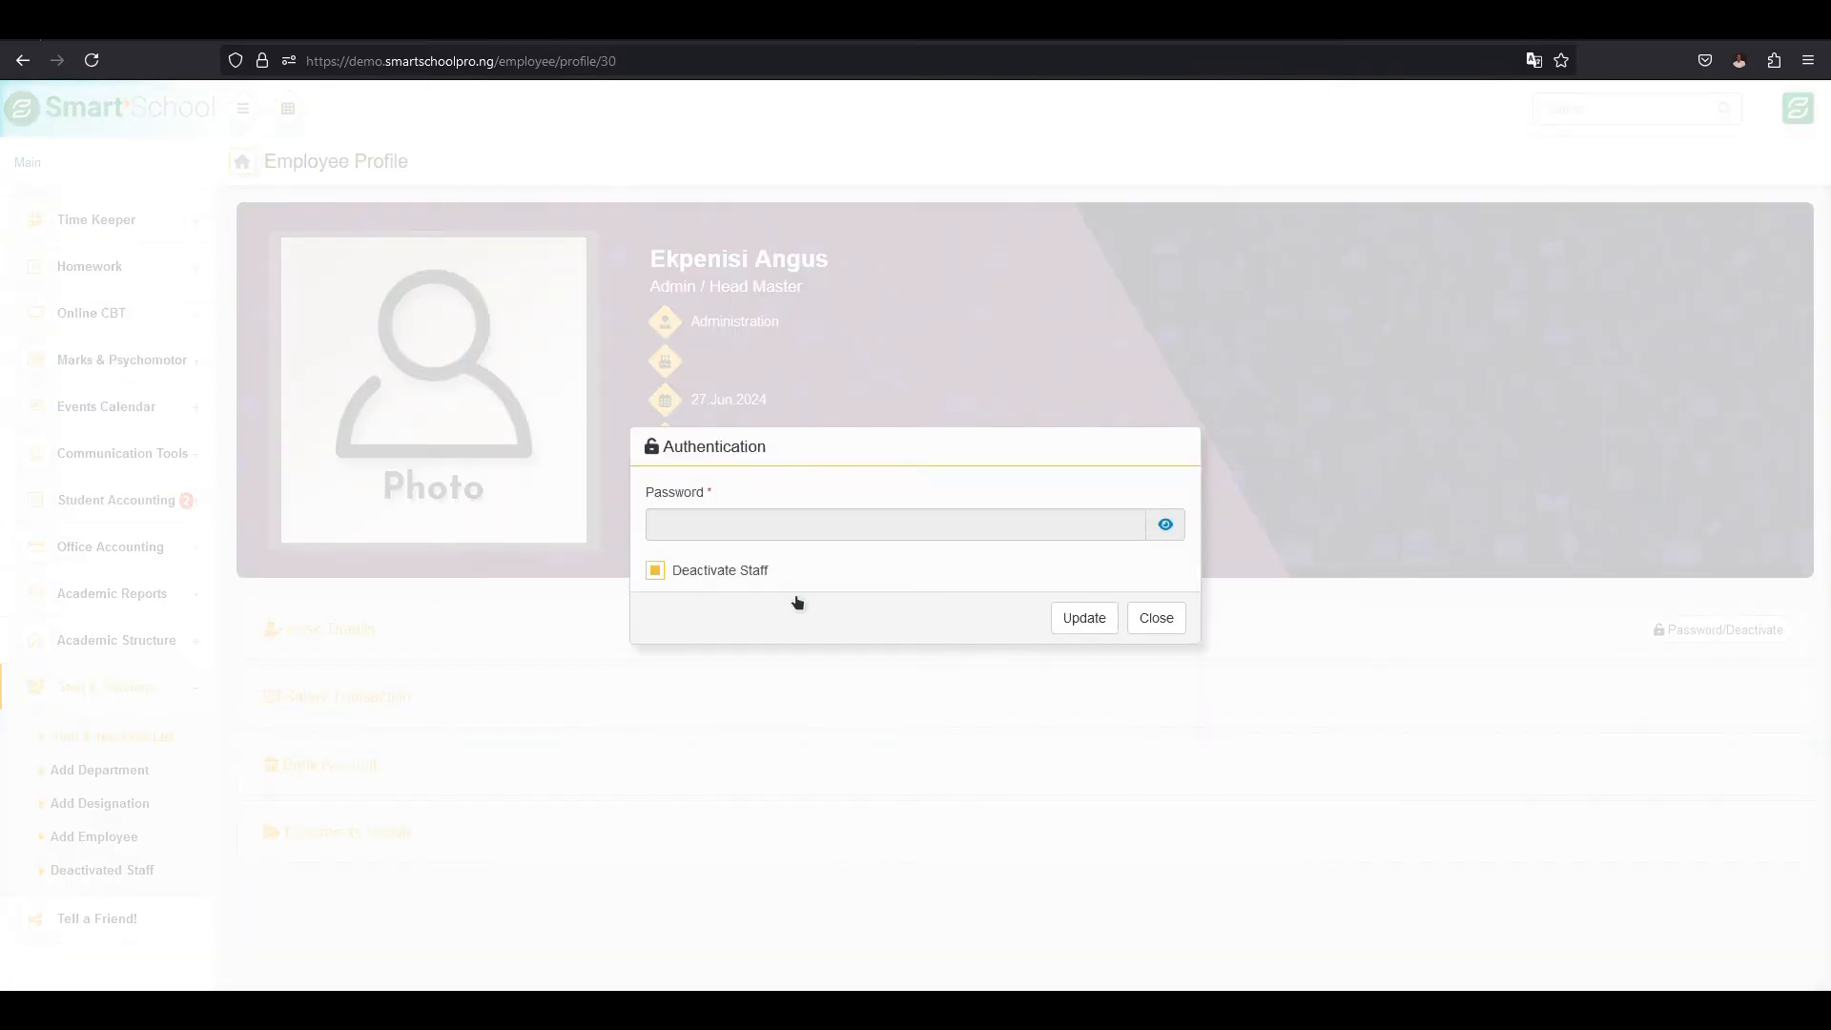
left_click(1092, 625)
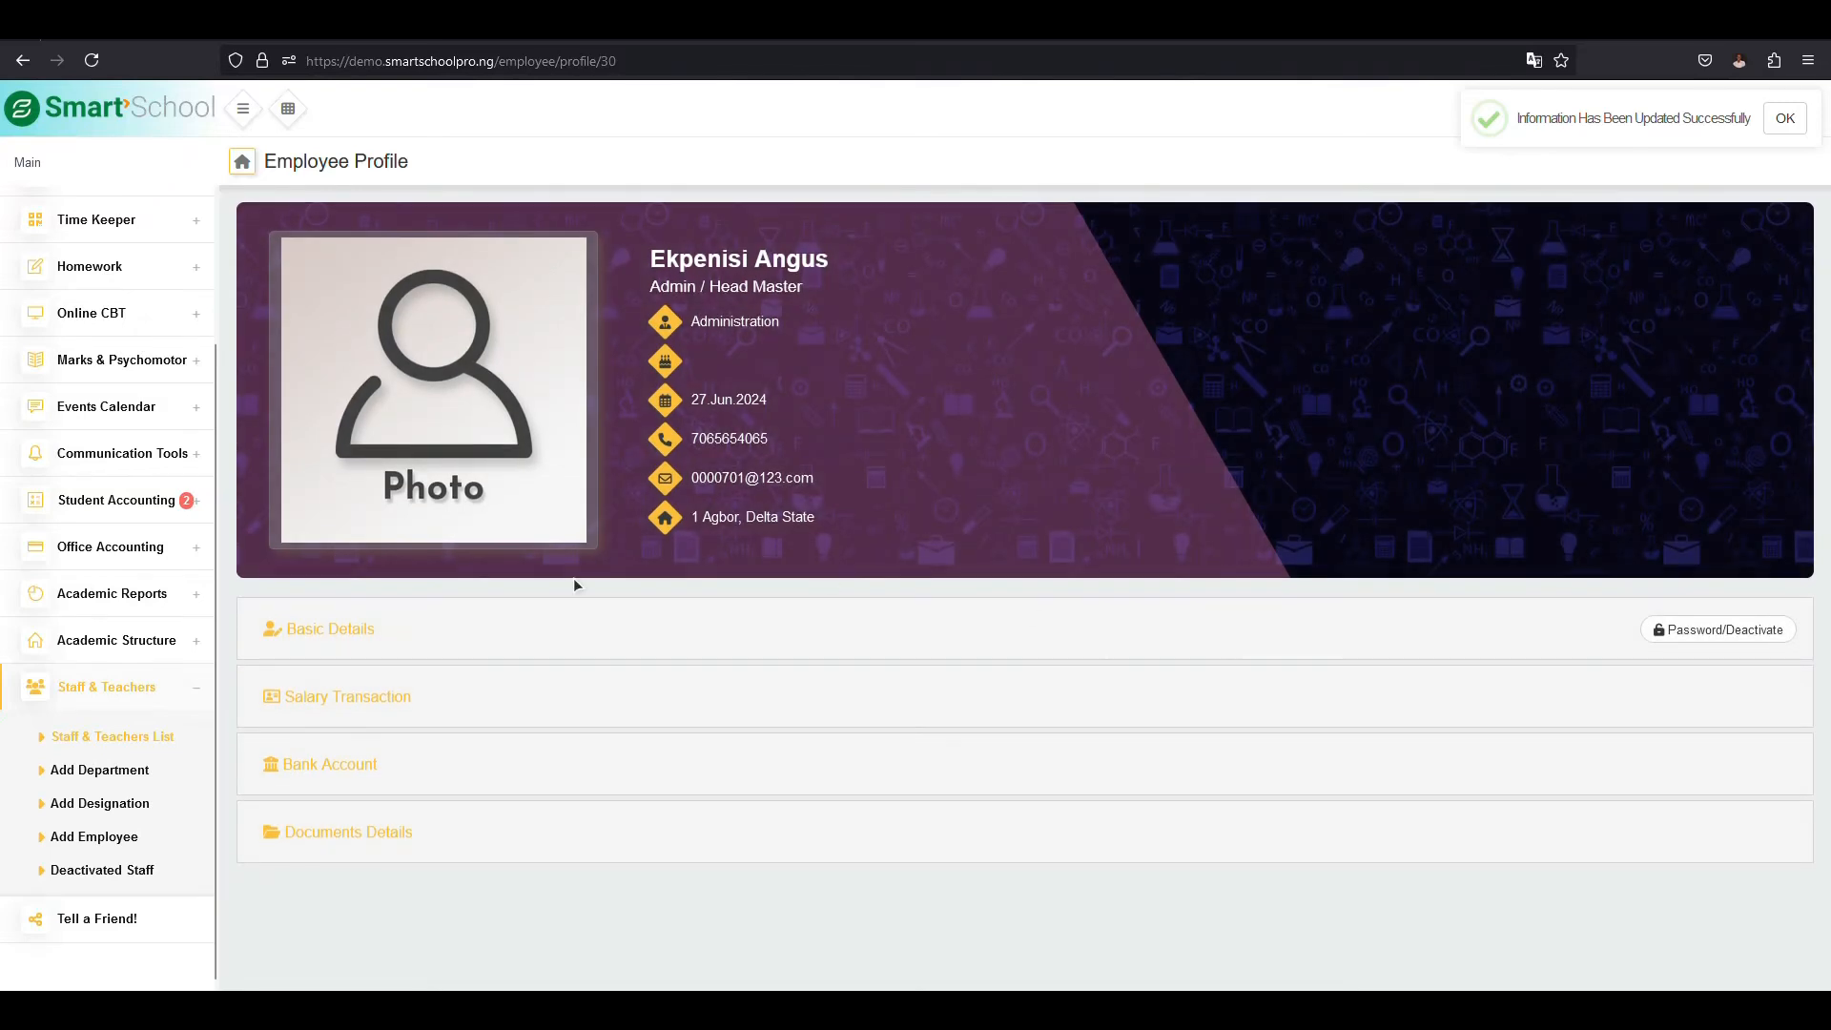
- Check the Staff & Teachers List, and filter the deactivated staff by branch SmartSchool N/P School and role Admin
left_click(95, 740)
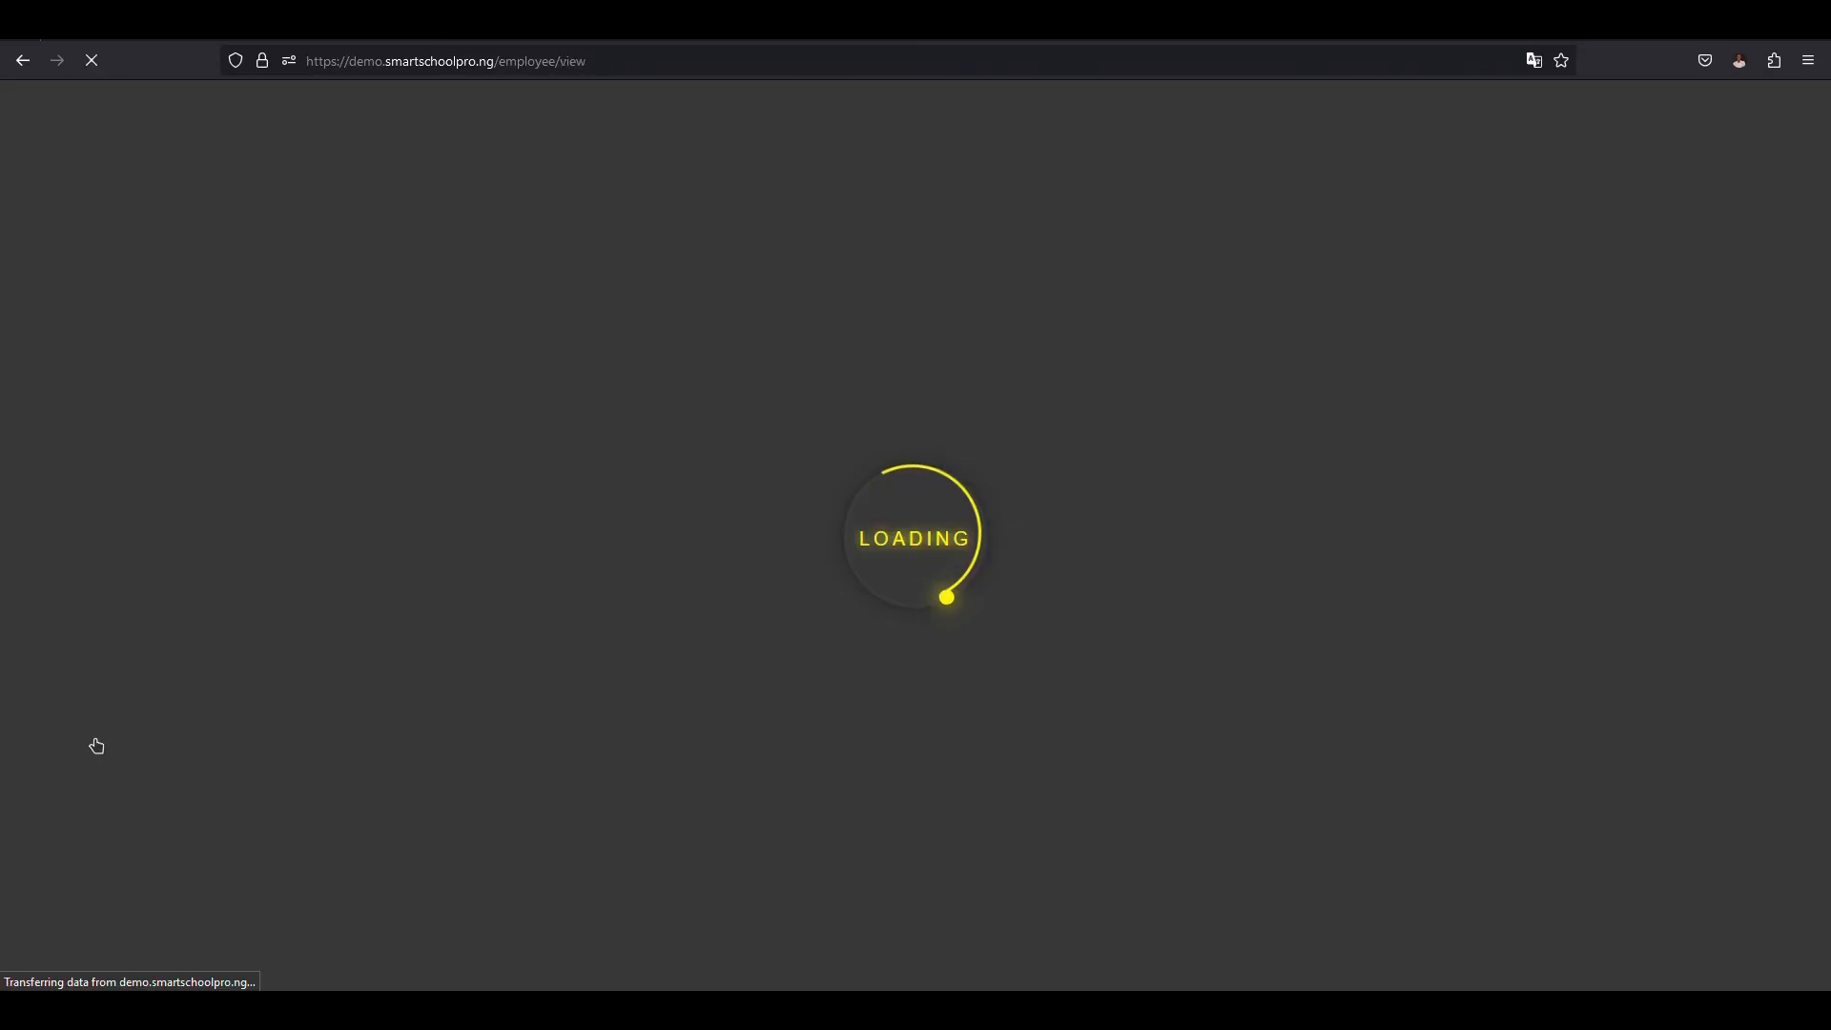
left_click(102, 870)
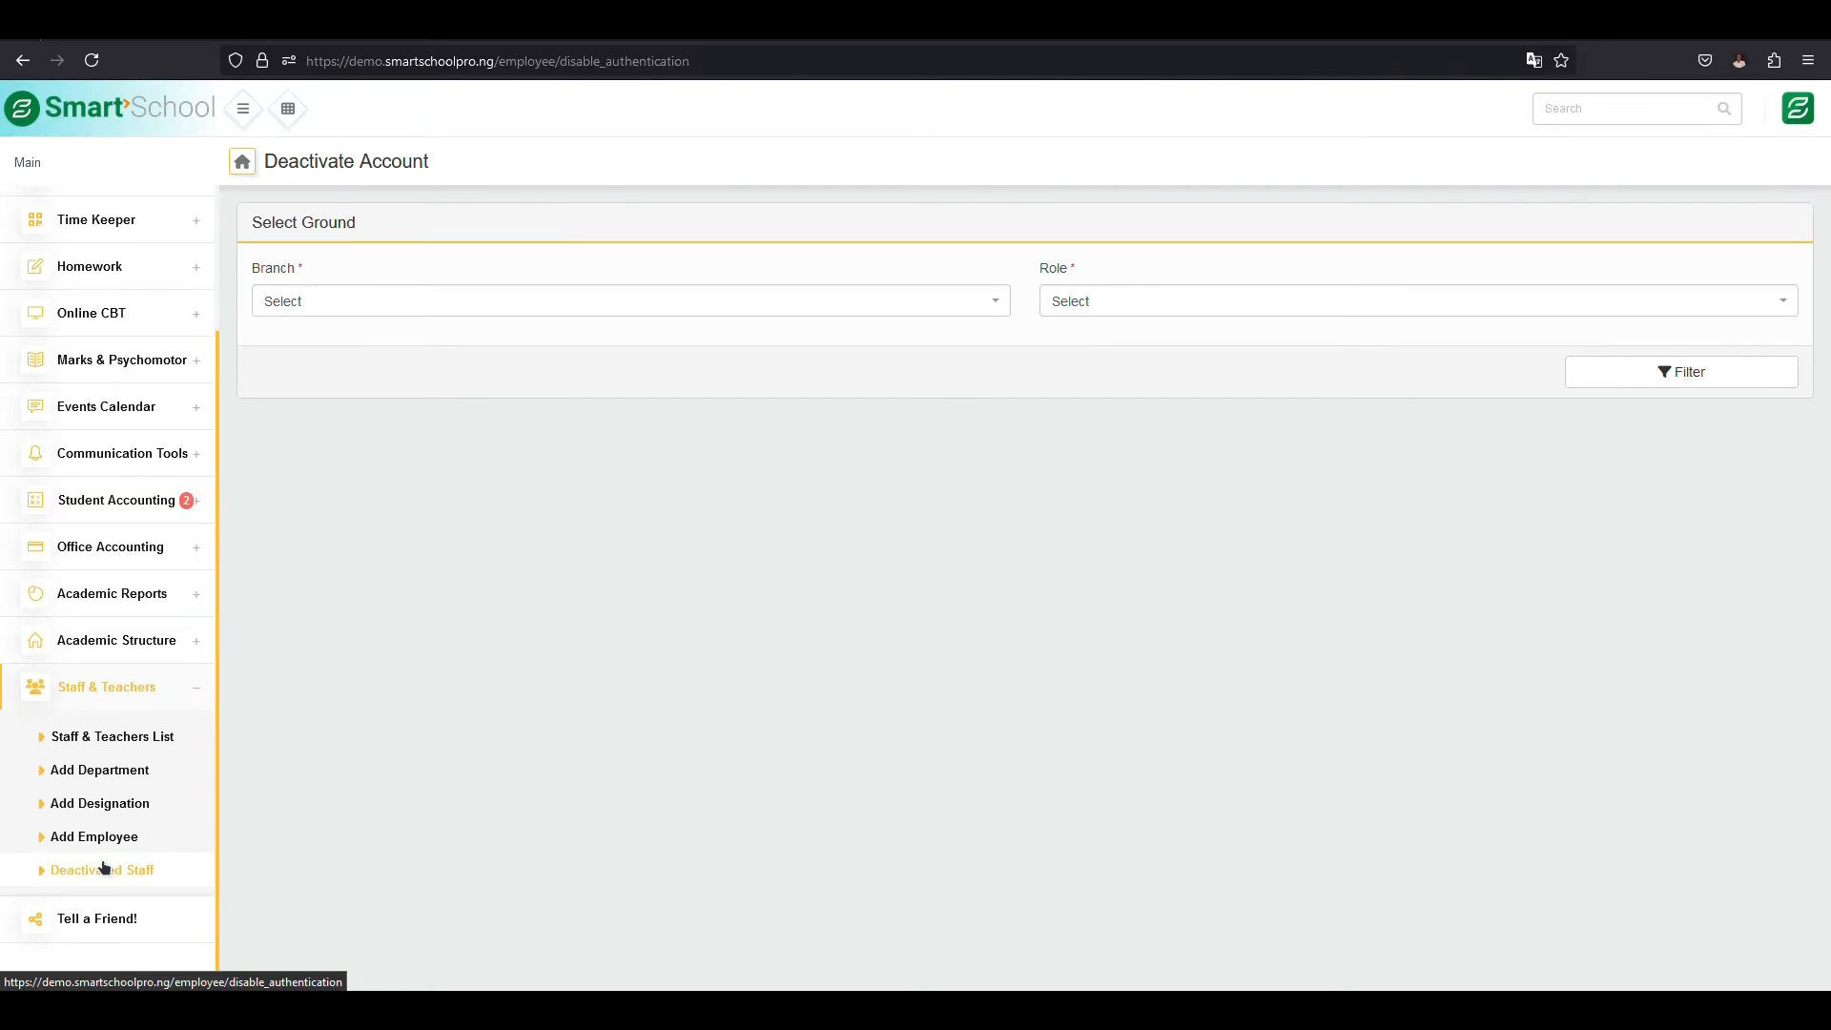
left_click(626, 300)
left_click(600, 397)
left_click(1121, 299)
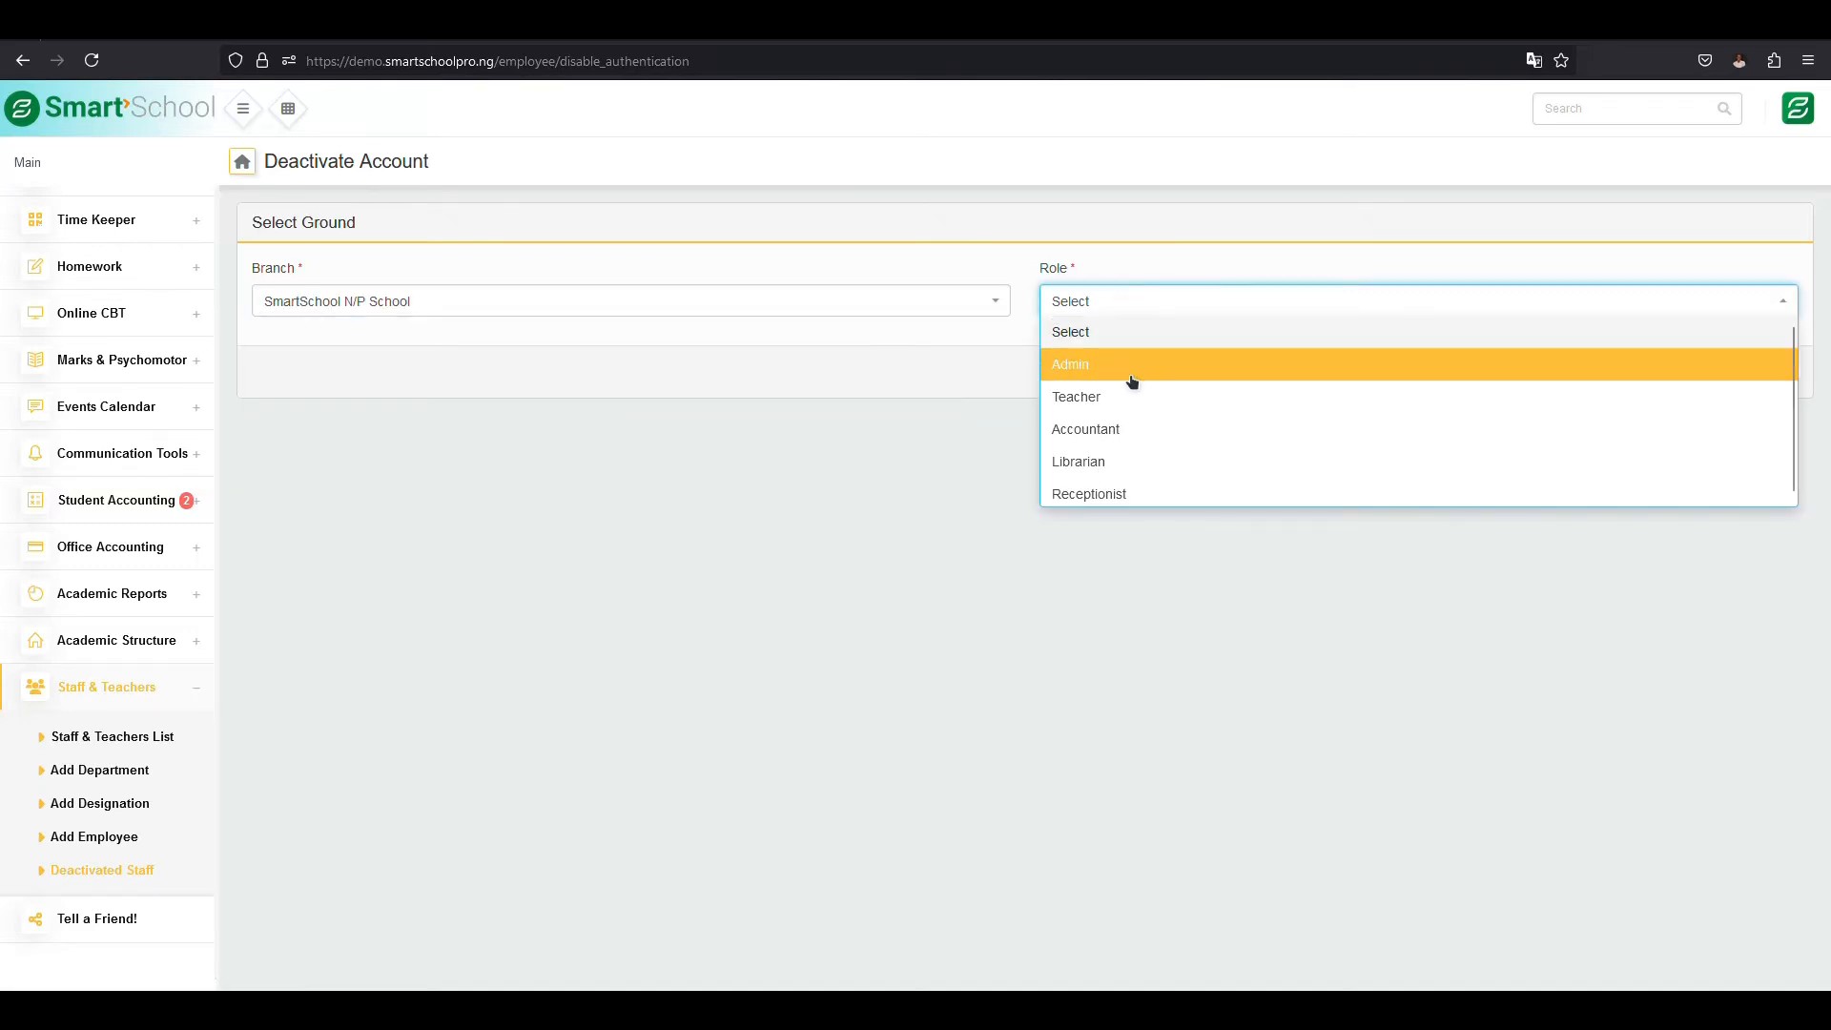
left_click(1175, 403)
left_click(1107, 303)
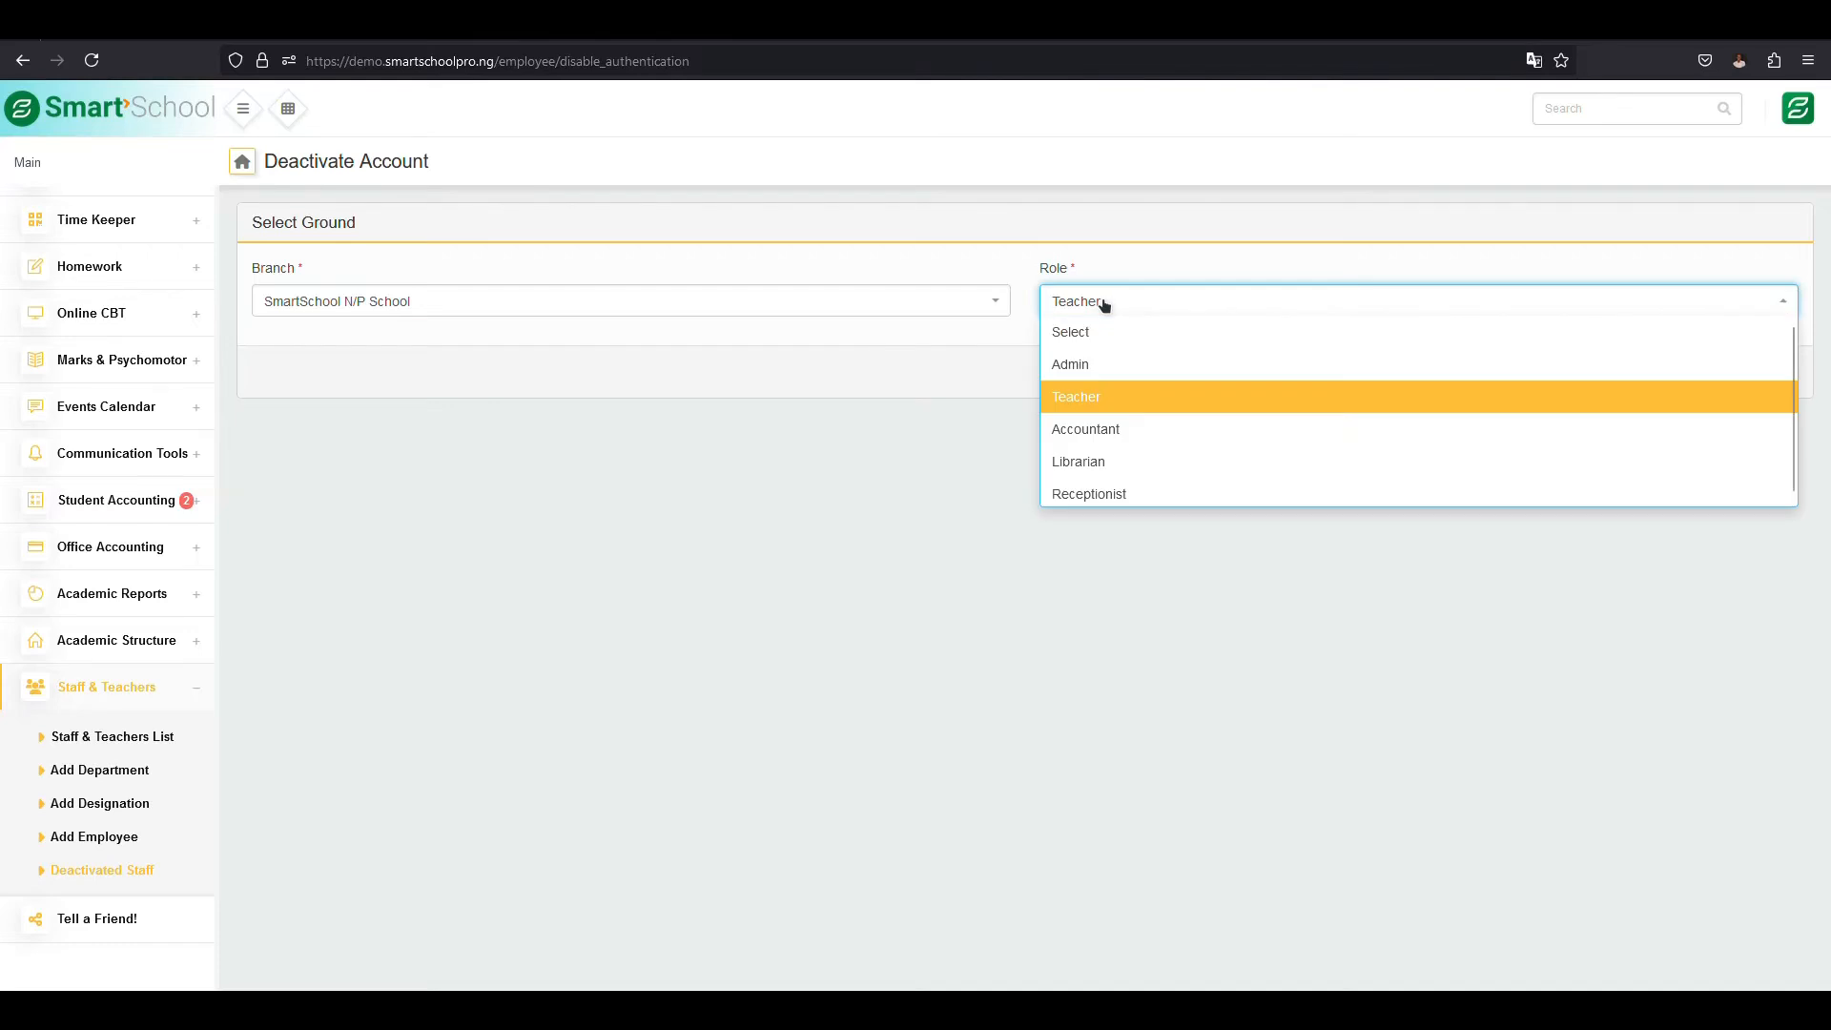
left_click(1115, 365)
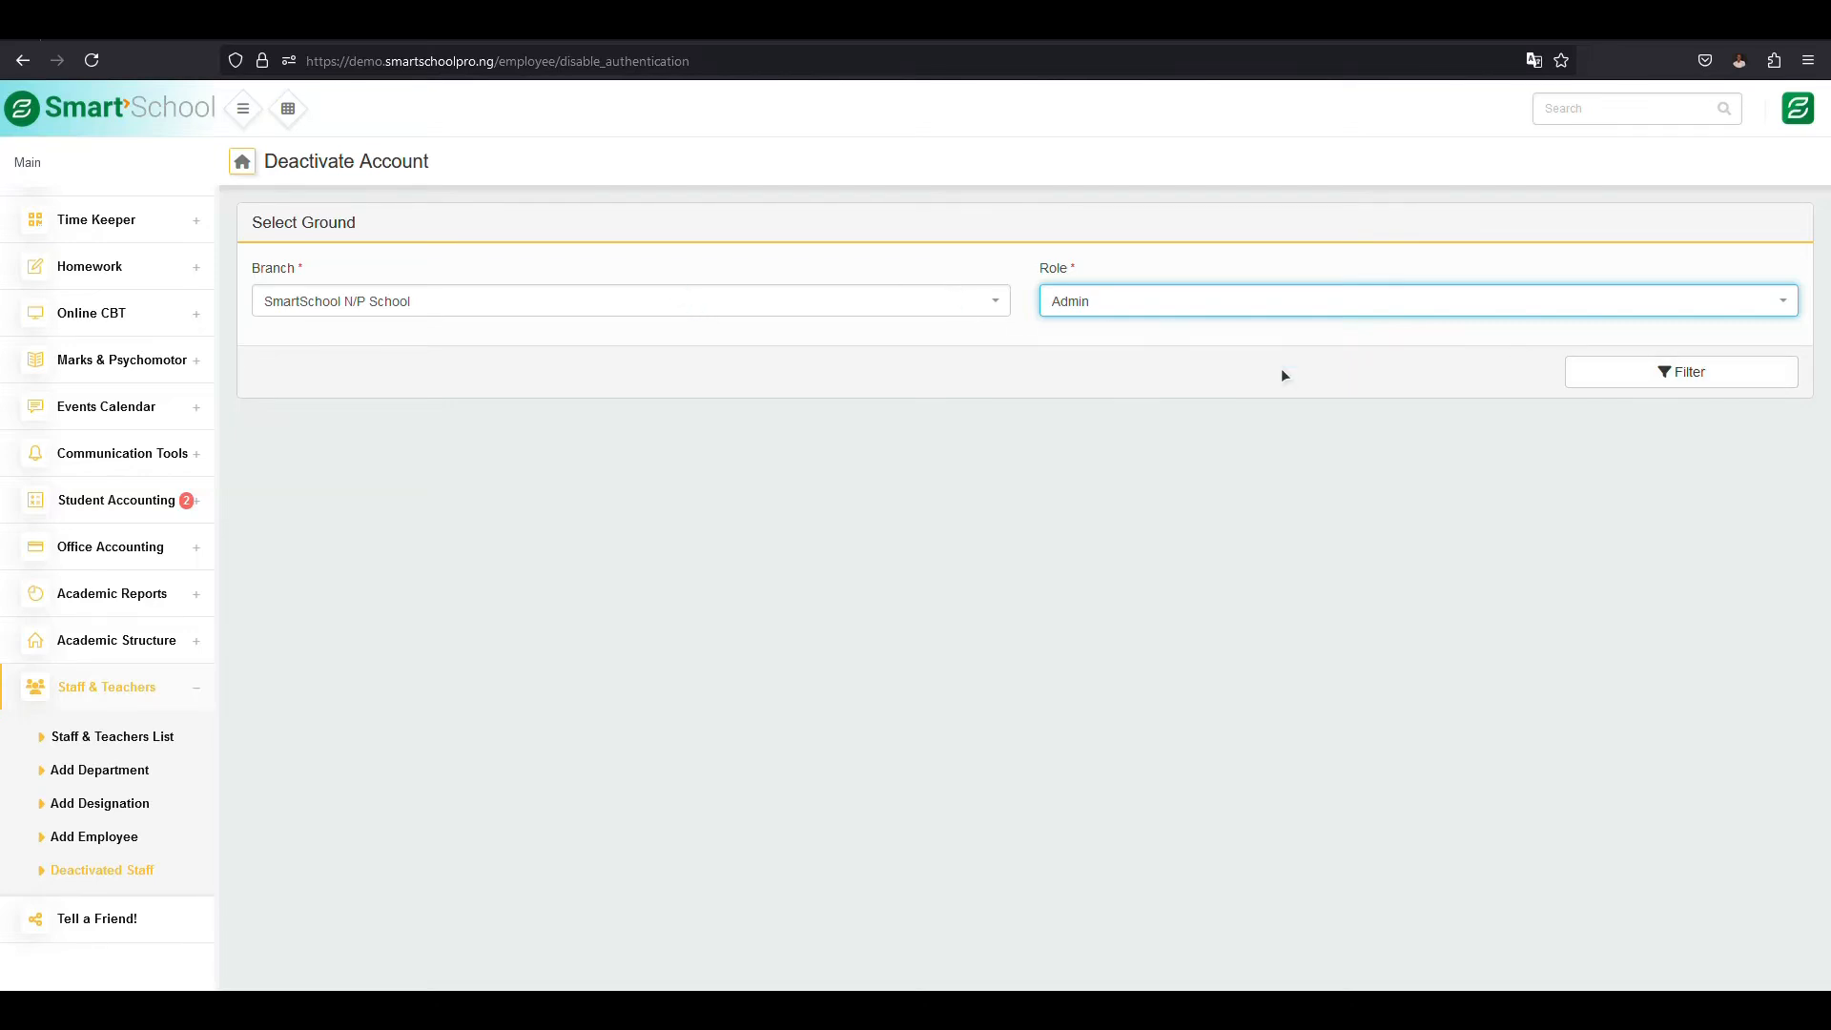
left_click(1656, 378)
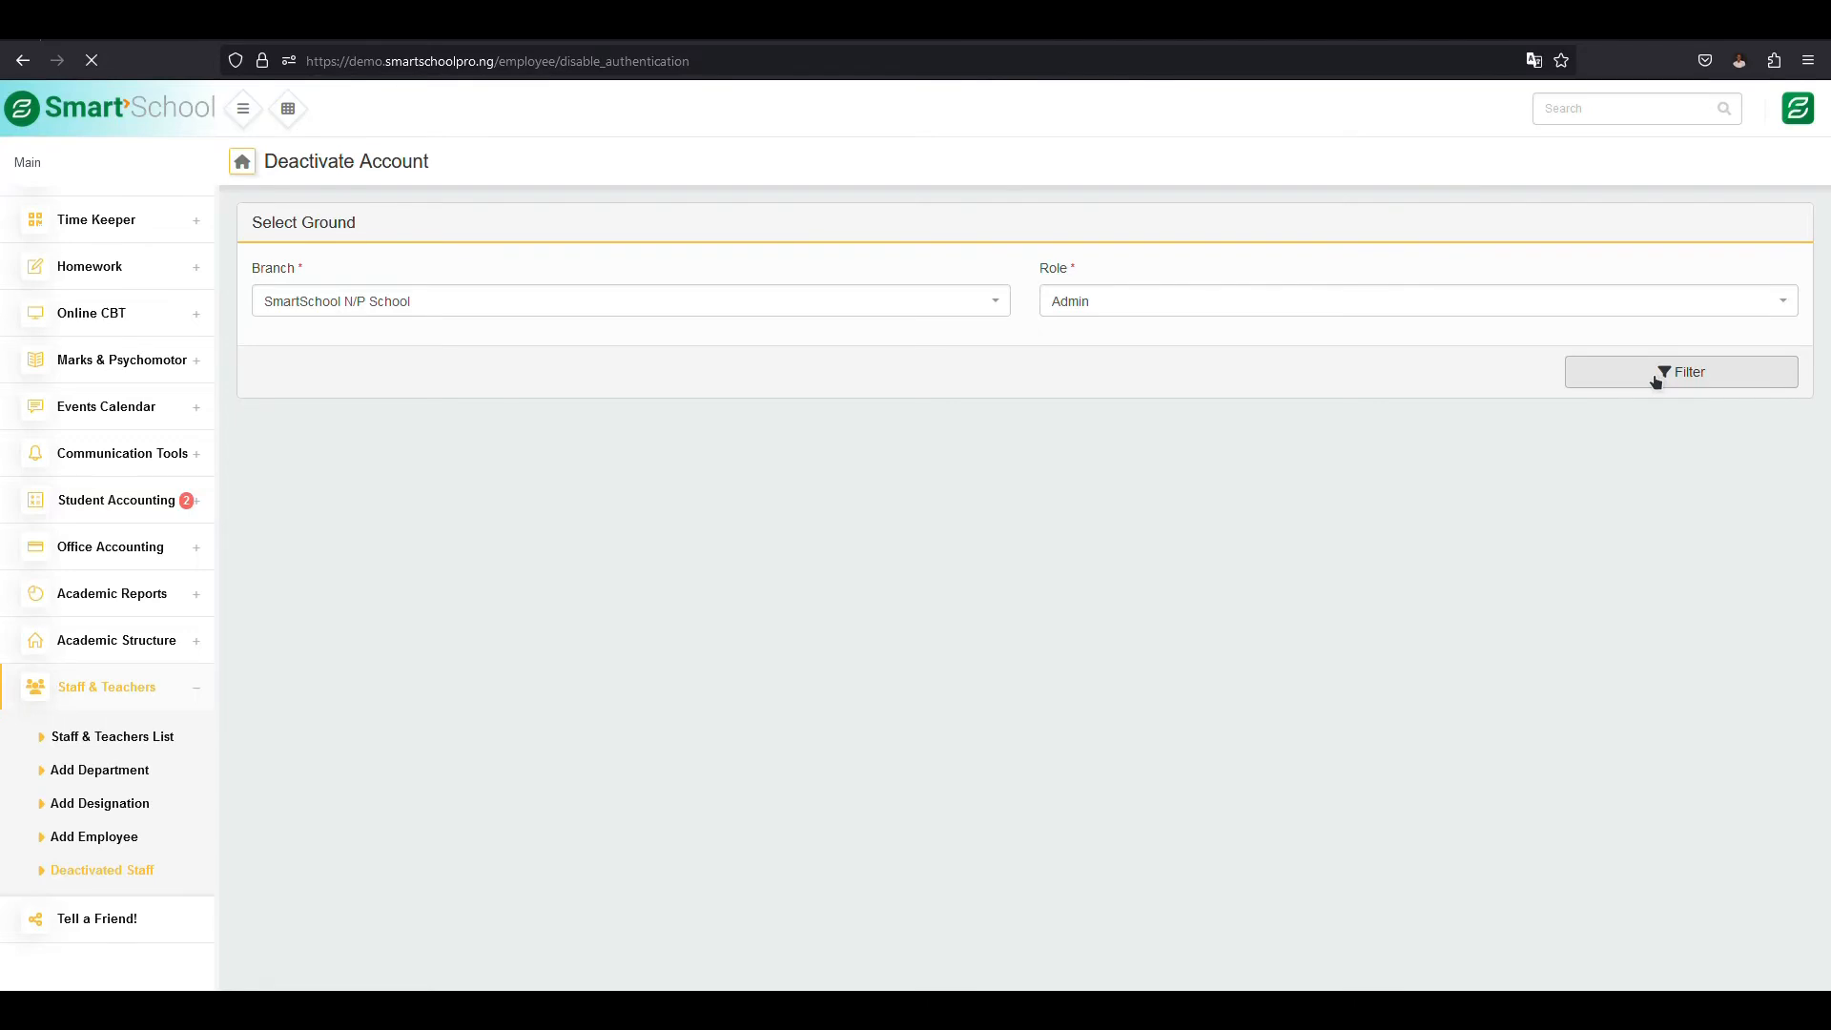